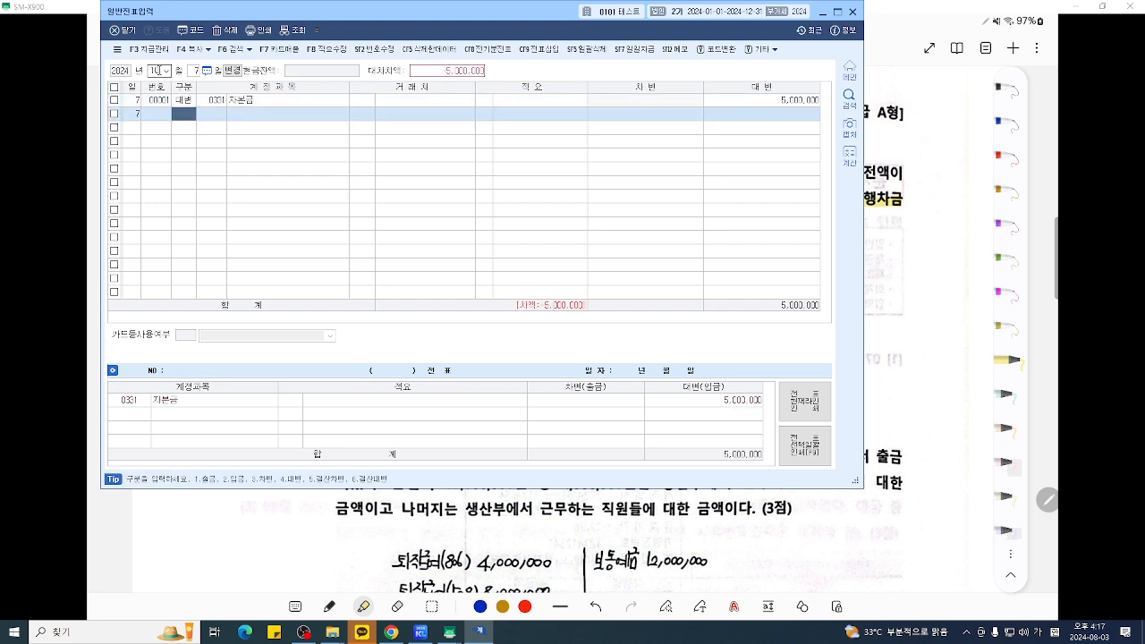
- Add a debit line for 보통예금 (0103) with an amount of 7,000,000 to the October 7 voucher
{"action": "type", "text": "보통"}
{"action": "key", "text": "Return"}
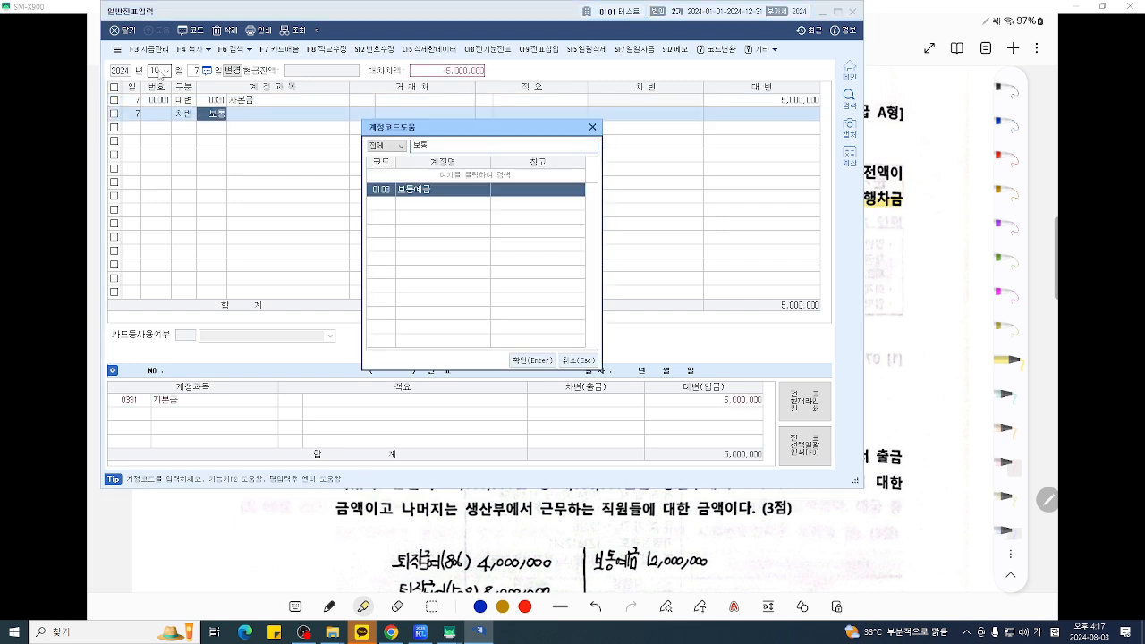
{"action": "key", "text": "Return"}
{"action": "key", "text": "Return"}
{"action": "key", "text": "Return"}
{"action": "type", "text": "7"}
{"action": "key", "text": "plus"}
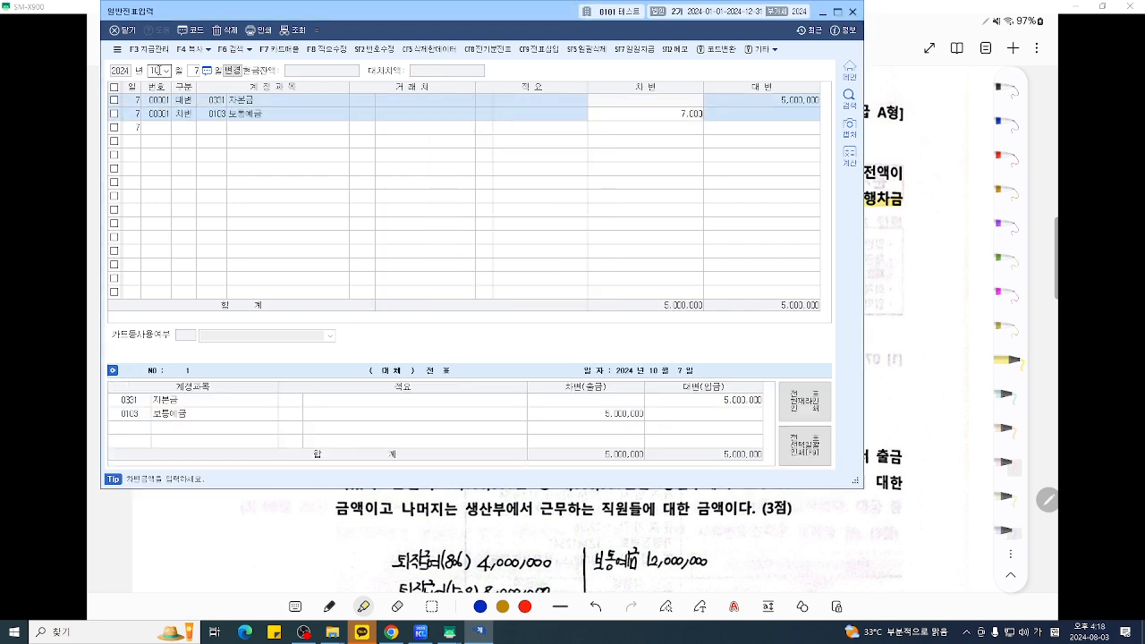
{"action": "key", "text": "Return"}
- Add a credit line for 주식할인발행차금 (0381) with an amount of 1,000,000 to the October 7 voucher
{"action": "type", "text": "4"}
{"action": "key", "text": "Return"}
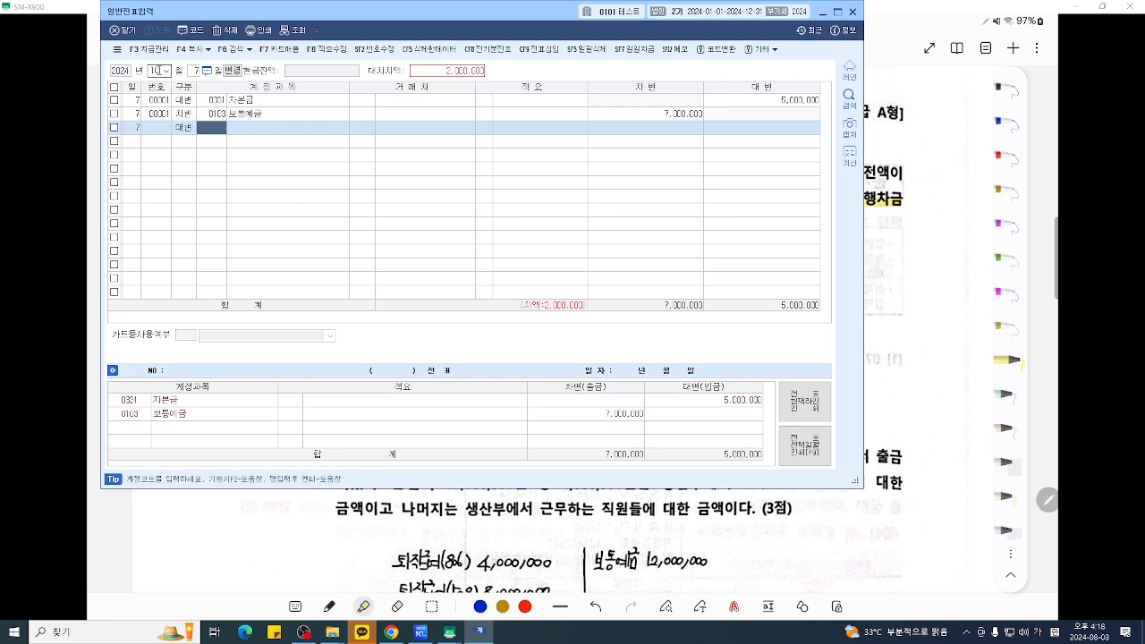
{"action": "type", "text": "퇴1"}
{"action": "key", "text": "Return"}
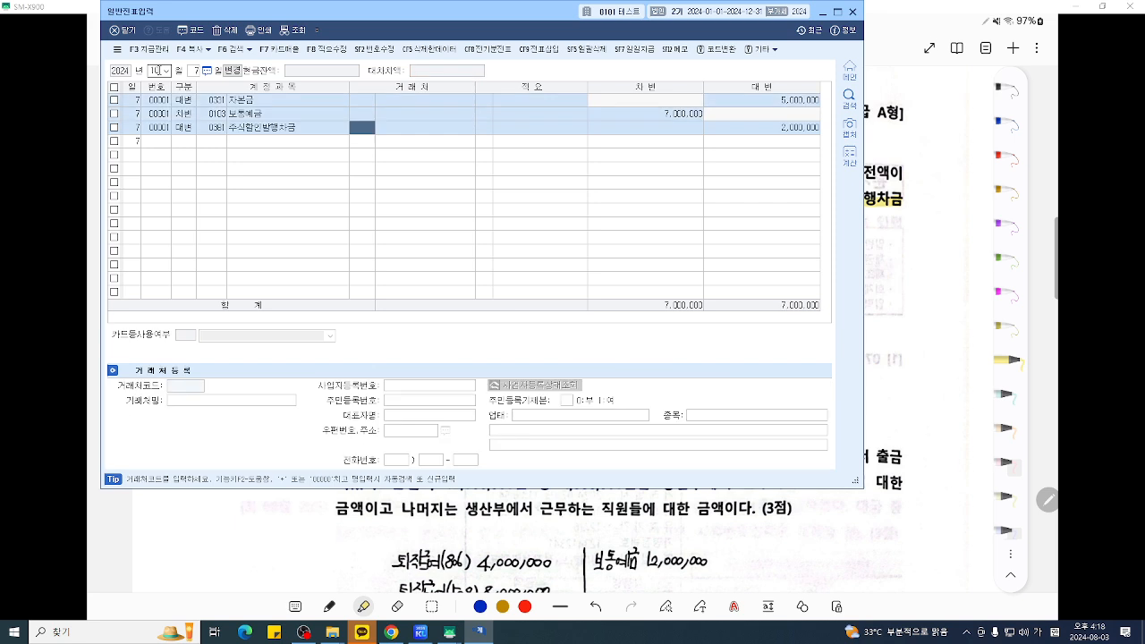
{"action": "key", "text": "Return"}
{"action": "key", "text": "Return"}
{"action": "type", "text": "1000"}
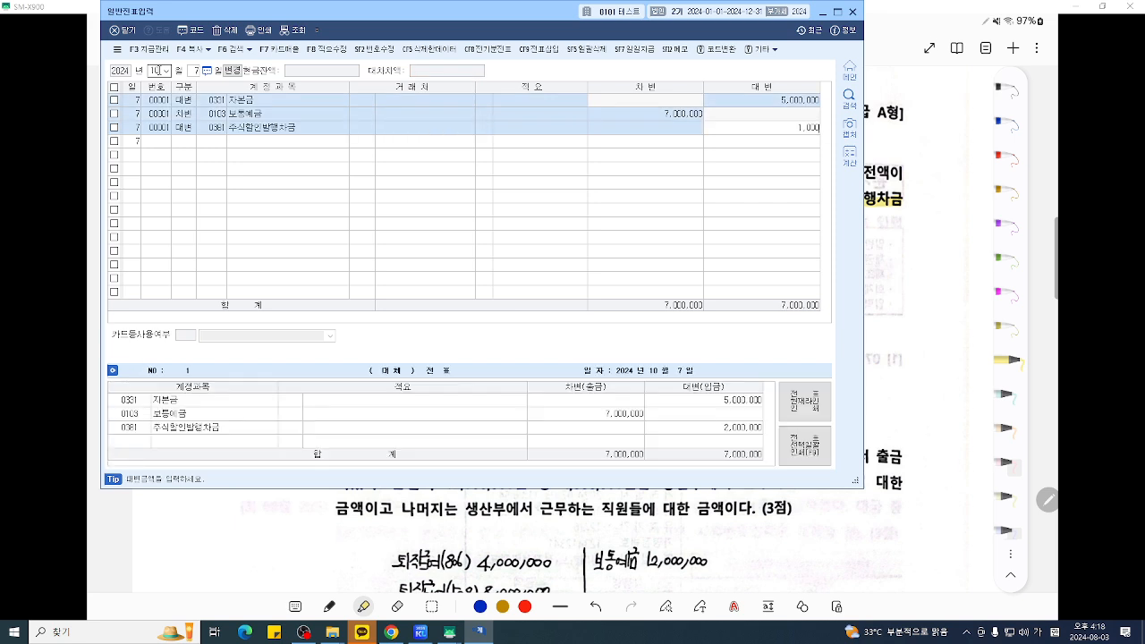
{"action": "key", "text": "Return"}
- Complete the October 7 voucher with a 1,000,000 credit line for 주식발행초과금 (0341)
{"action": "type", "text": "4"}
{"action": "key", "text": "Return"}
{"action": "type", "text": "34"}
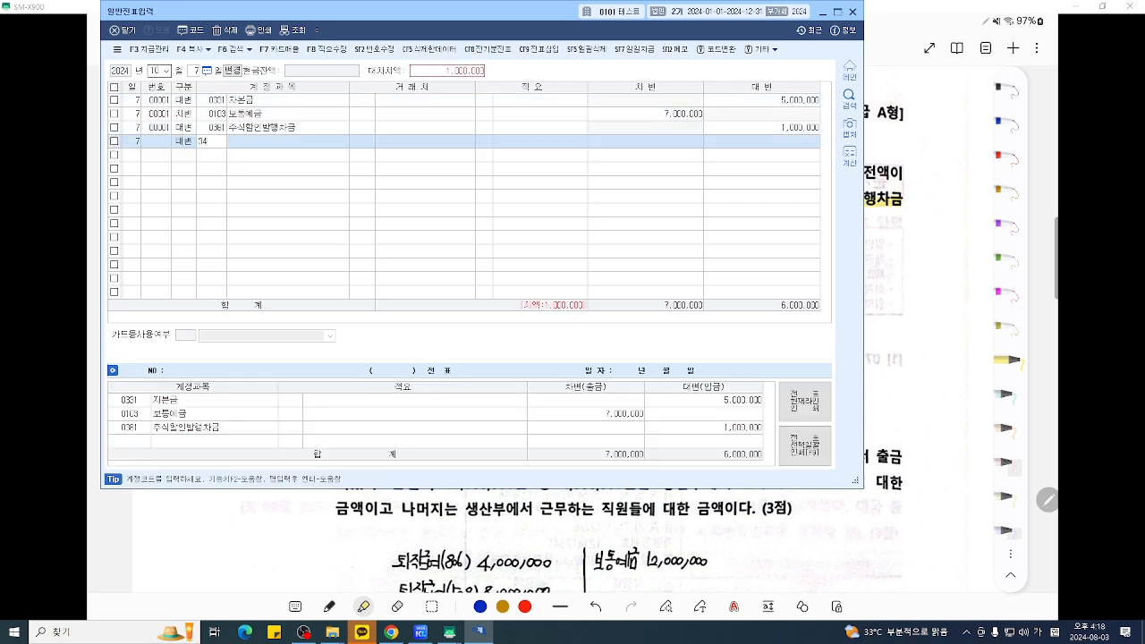
{"action": "type", "text": "1"}
{"action": "key", "text": "Return"}
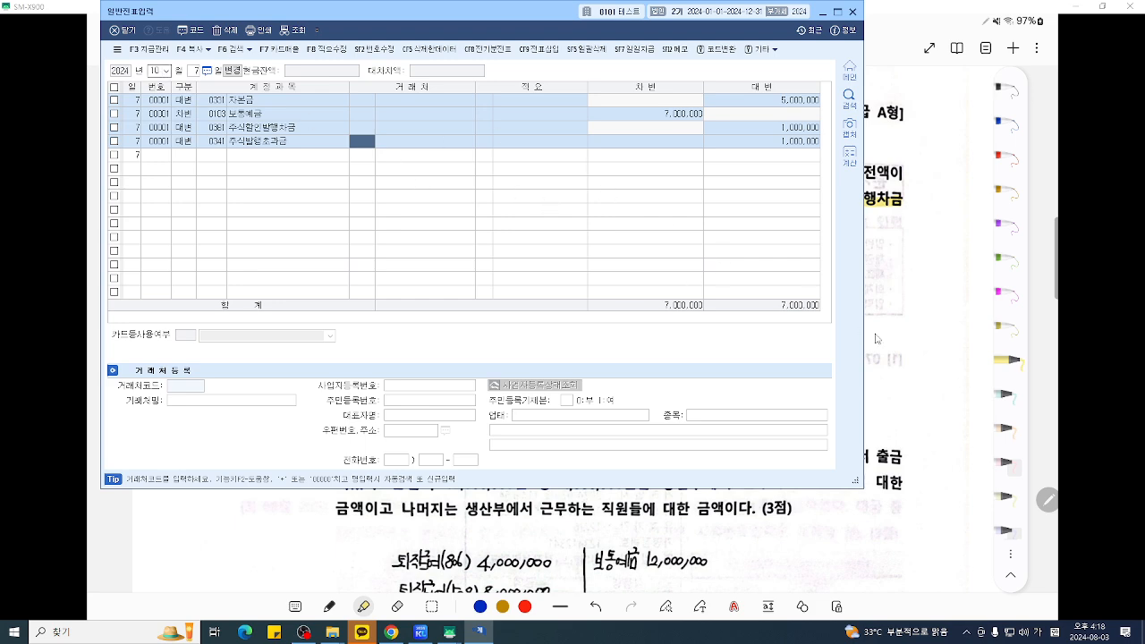
- Check problem [5] in the scanned exam notes, switch back to the general voucher entry and set its date to October 28
{"action": "left_click", "coordinate": [927, 331]}
{"action": "scroll", "coordinate": [927, 331], "scroll_direction": "down", "scroll_amount": 3}
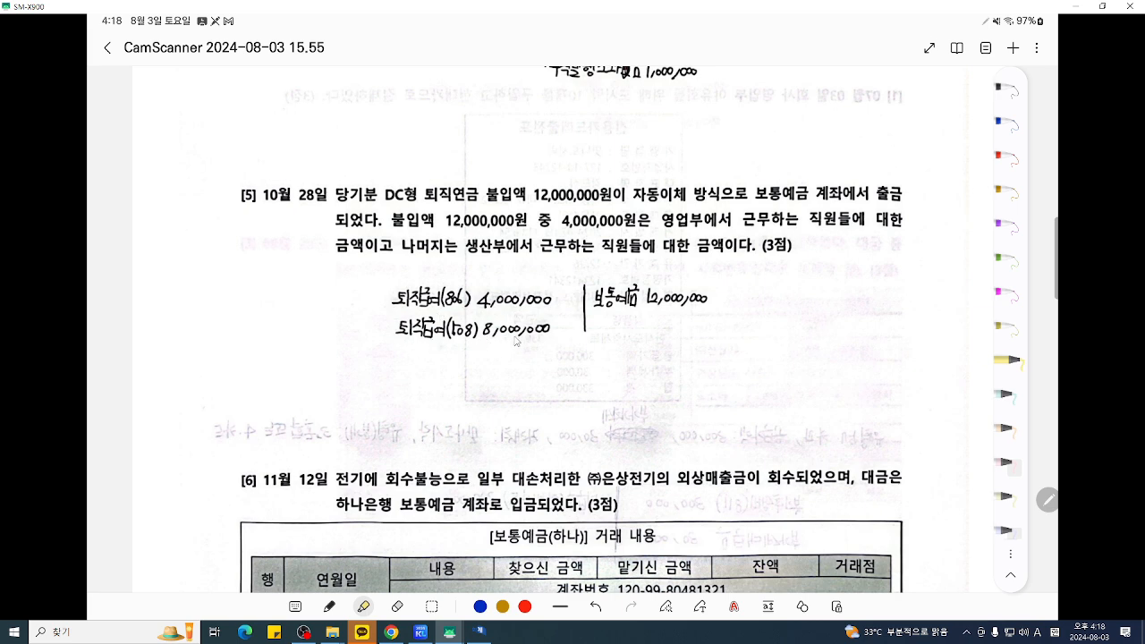
{"action": "left_click", "coordinate": [482, 631]}
{"action": "left_click", "coordinate": [195, 70]}
{"action": "type", "text": "28"}
{"action": "key", "text": "Return"}
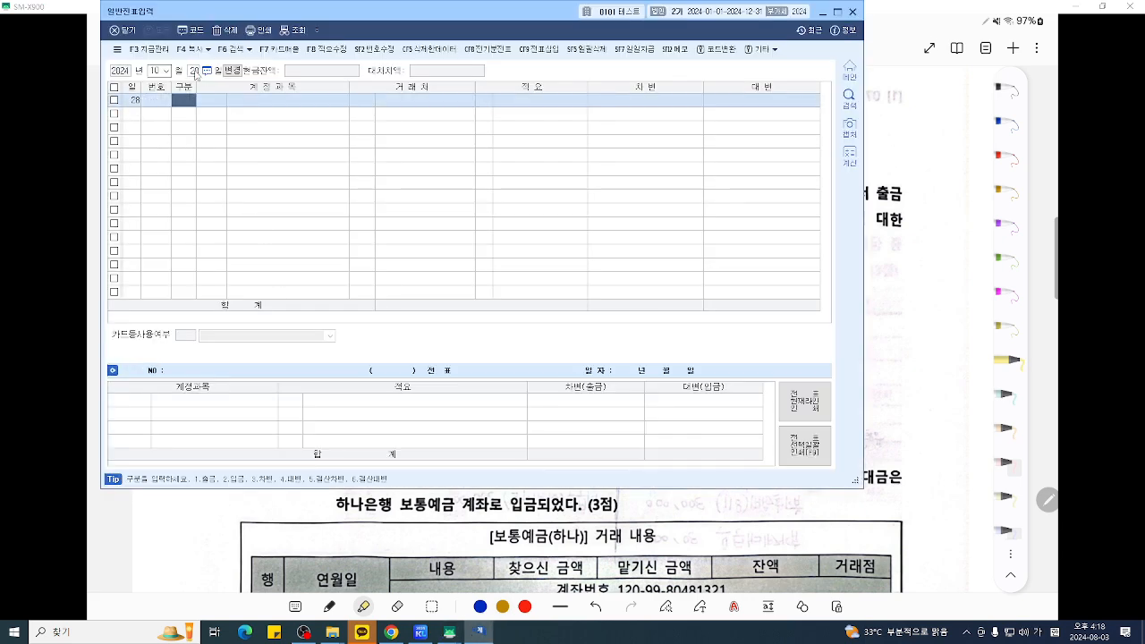
- Enter a credit line for 보통예금 (0103) with an amount of 12,000,000 on October 28
{"action": "type", "text": "4"}
{"action": "key", "text": "Return"}
{"action": "type", "text": "103"}
{"action": "key", "text": "Return"}
{"action": "key", "text": "Return"}
{"action": "key", "text": "Return"}
{"action": "key", "text": "Return"}
{"action": "type", "text": "12000000"}
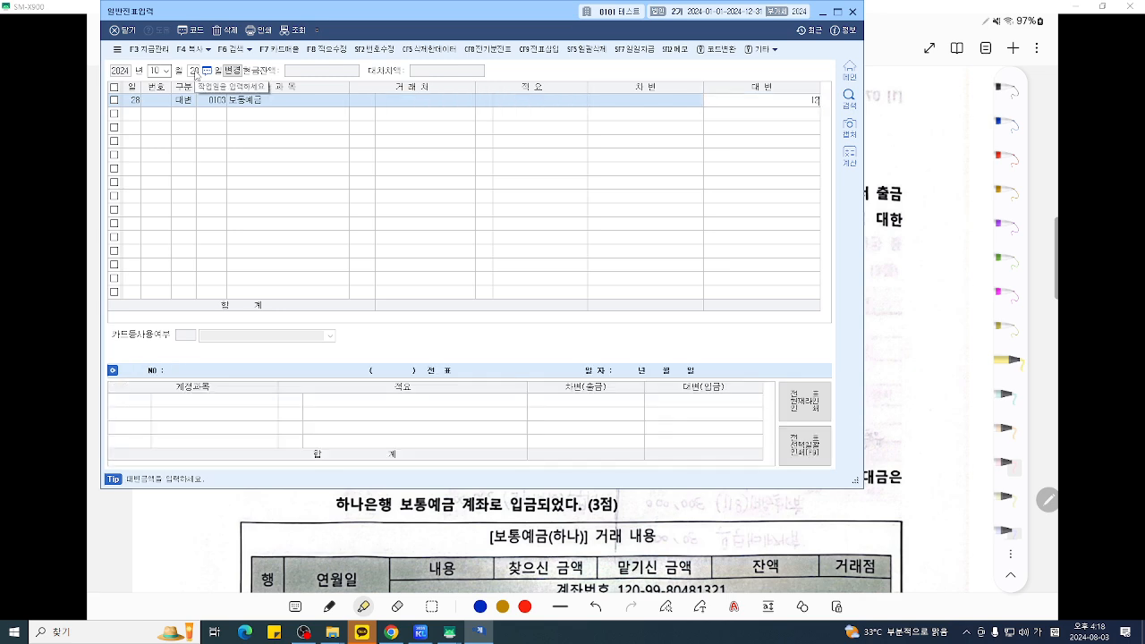
{"action": "key", "text": "Return"}
- Add a debit line for 퇴직급여 (0806) with an amount of 4,000,000 to the October 28 voucher
{"action": "type", "text": "3"}
{"action": "key", "text": "Return"}
{"action": "type", "text": "806"}
{"action": "key", "text": "Return"}
{"action": "key", "text": "Return"}
{"action": "key", "text": "Return"}
{"action": "key", "text": "Return"}
{"action": "key", "text": "Return"}
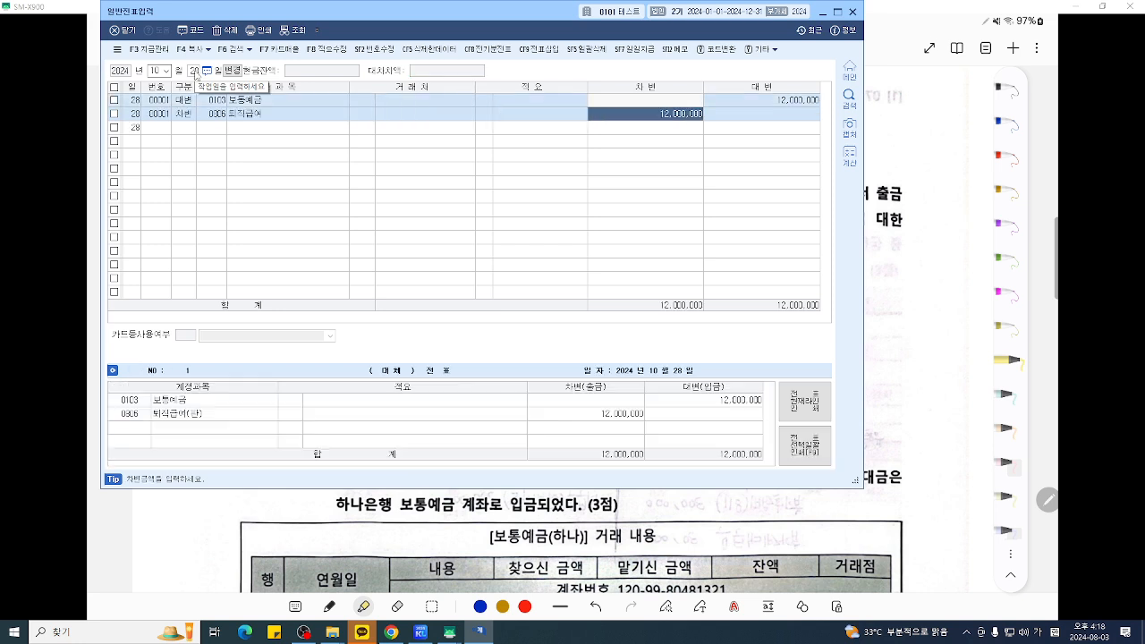
{"action": "type", "text": "4000000"}
{"action": "key", "text": "Return"}
- Complete the October 28 voucher with an 8,000,000 debit line for 퇴직급여 (0508)
{"action": "type", "text": "3"}
{"action": "key", "text": "Return"}
{"action": "type", "text": "808"}
{"action": "key", "text": "Return"}
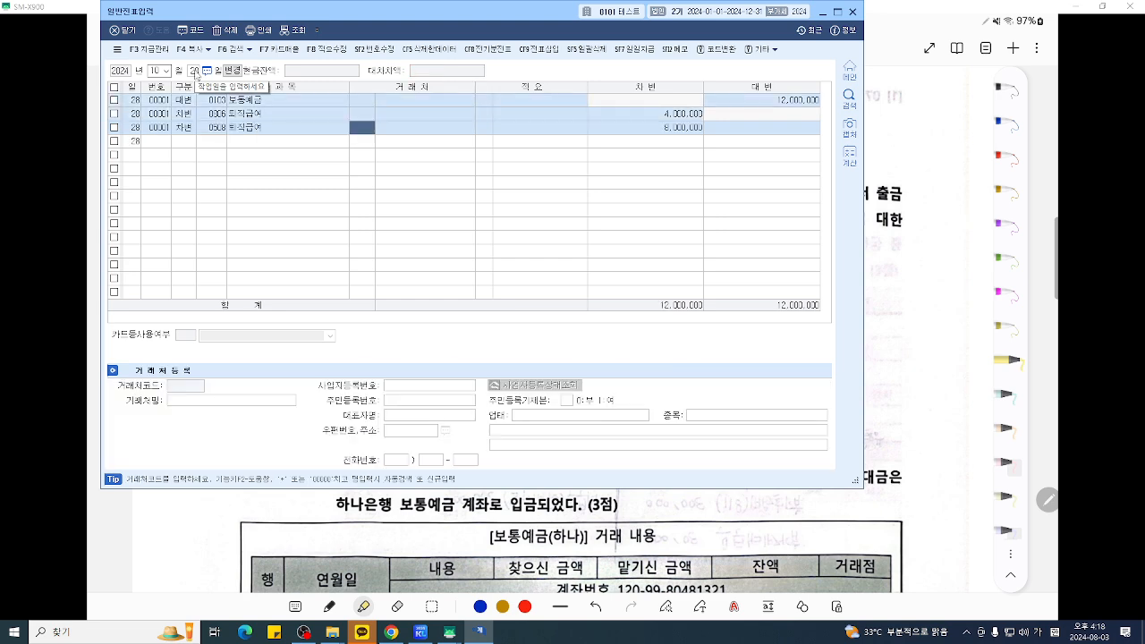
- Check problem [6] in the scanned exam notes, switch back to the general voucher entry and set its date to November 12
{"action": "left_click", "coordinate": [894, 297]}
{"action": "scroll", "coordinate": [829, 291], "scroll_direction": "down", "scroll_amount": 5}
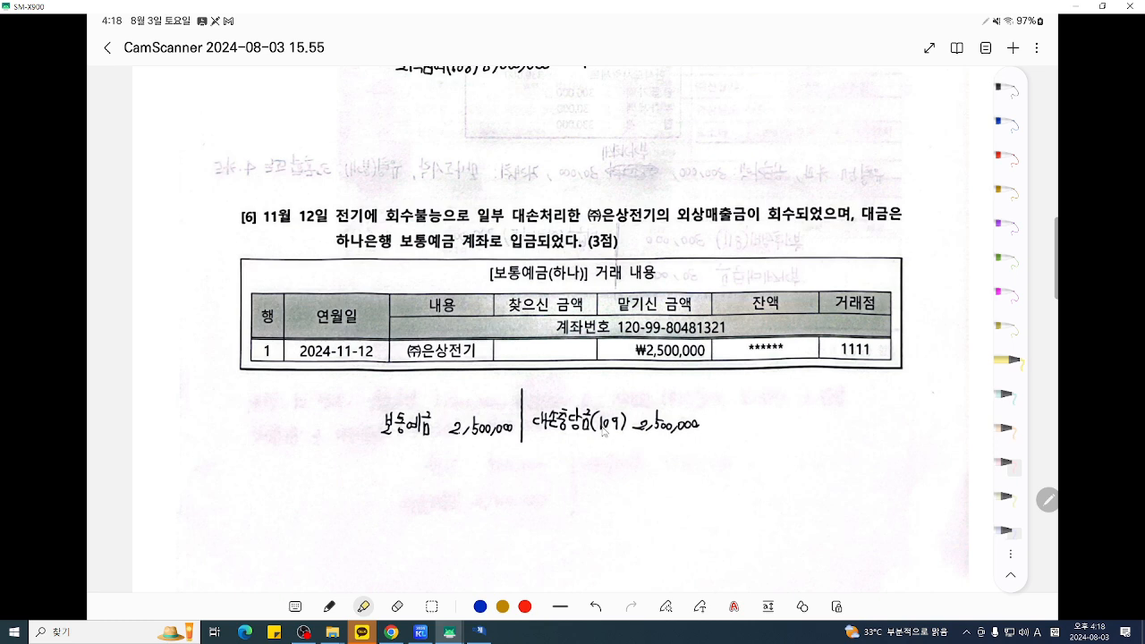
{"action": "left_click", "coordinate": [480, 631]}
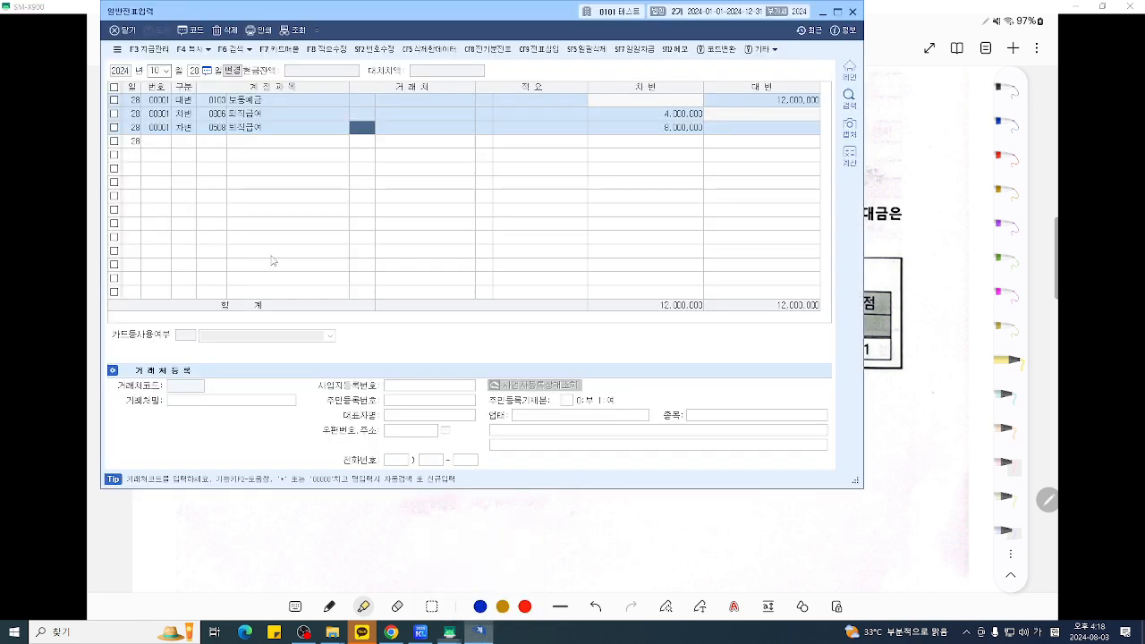
{"action": "left_click", "coordinate": [160, 71]}
{"action": "type", "text": "1112"}
{"action": "key", "text": "Return"}
- Enter a debit line for 보통예금 (0103) with an amount of 2,500,000 on November 12
{"action": "type", "text": "3"}
{"action": "key", "text": "Return"}
{"action": "type", "text": "103"}
{"action": "key", "text": "Return"}
{"action": "key", "text": "Return"}
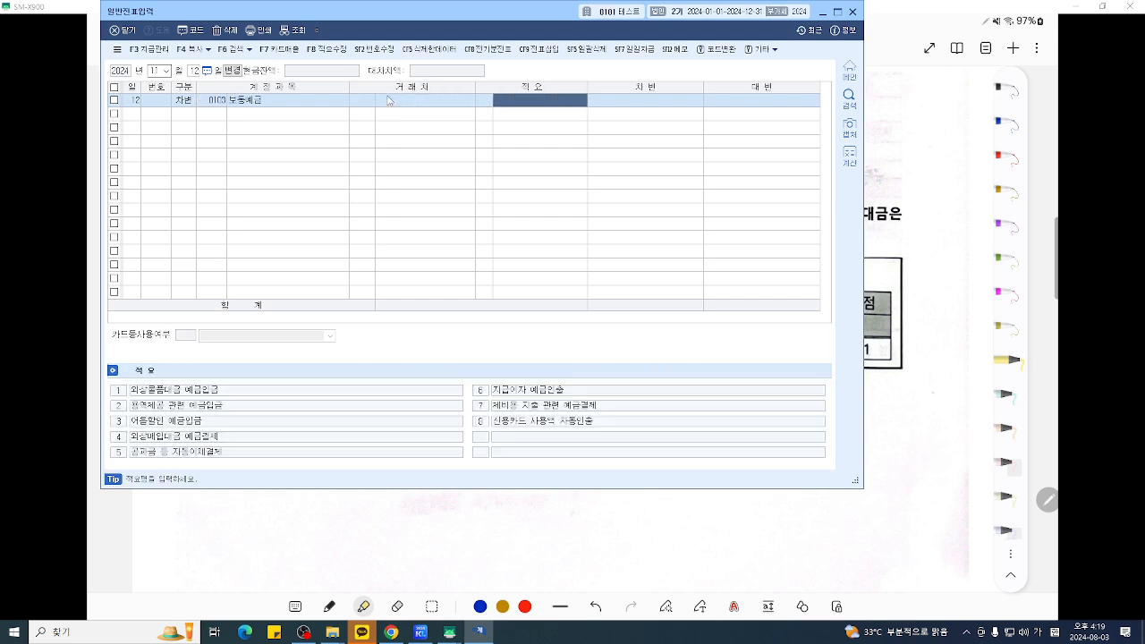
{"action": "key", "text": "Return"}
{"action": "type", "text": "2,500,000"}
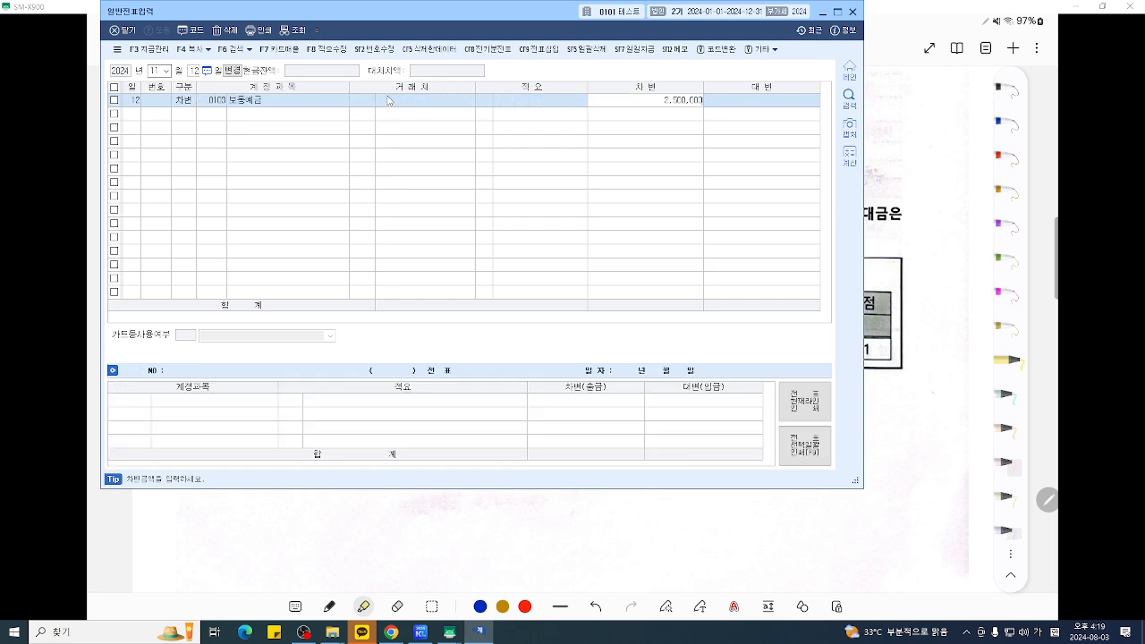
{"action": "key", "text": "Return"}
- Complete the November 12 voucher with a 2,500,000 credit line for 대손충당금 (0109)
{"action": "type", "text": "4"}
{"action": "key", "text": "Return"}
{"action": "type", "text": "109"}
{"action": "key", "text": "Return"}
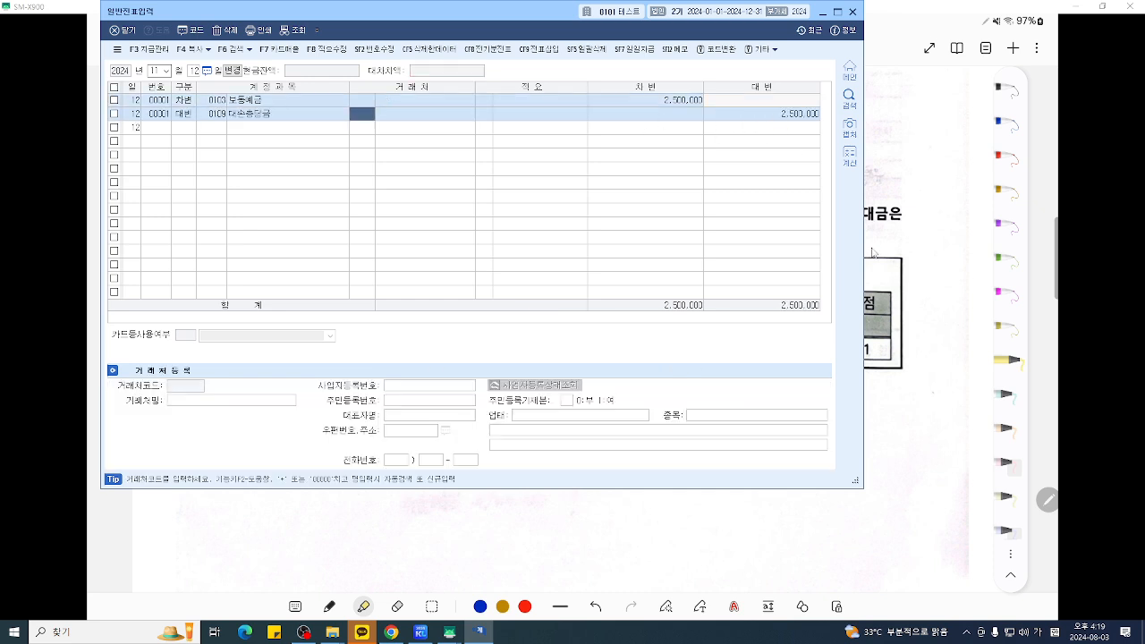
- Check the July 3 lunch-box card purchase problem in the exam notes, then open 매입매출전표입력 in KcLep for July 3, 2024
{"action": "left_click", "coordinate": [903, 317]}
{"action": "scroll", "coordinate": [757, 379], "scroll_direction": "down", "scroll_amount": 3}
{"action": "scroll", "coordinate": [758, 379], "scroll_direction": "down", "scroll_amount": 9}
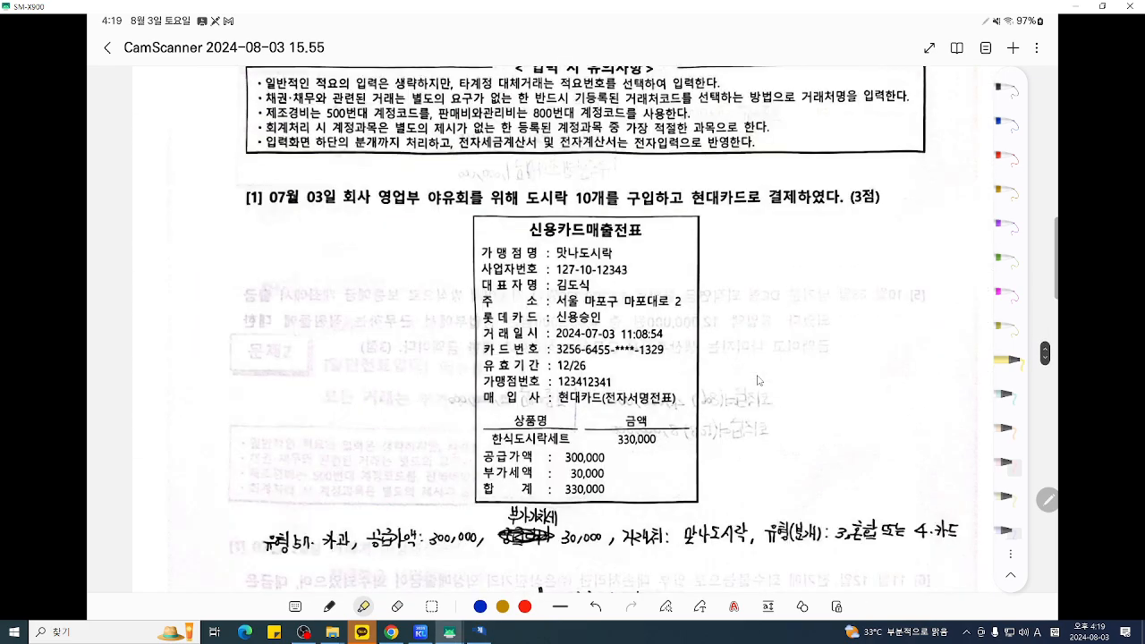
{"action": "scroll", "coordinate": [757, 379], "scroll_direction": "down", "scroll_amount": 2}
{"action": "scroll", "coordinate": [757, 379], "scroll_direction": "up", "scroll_amount": 1}
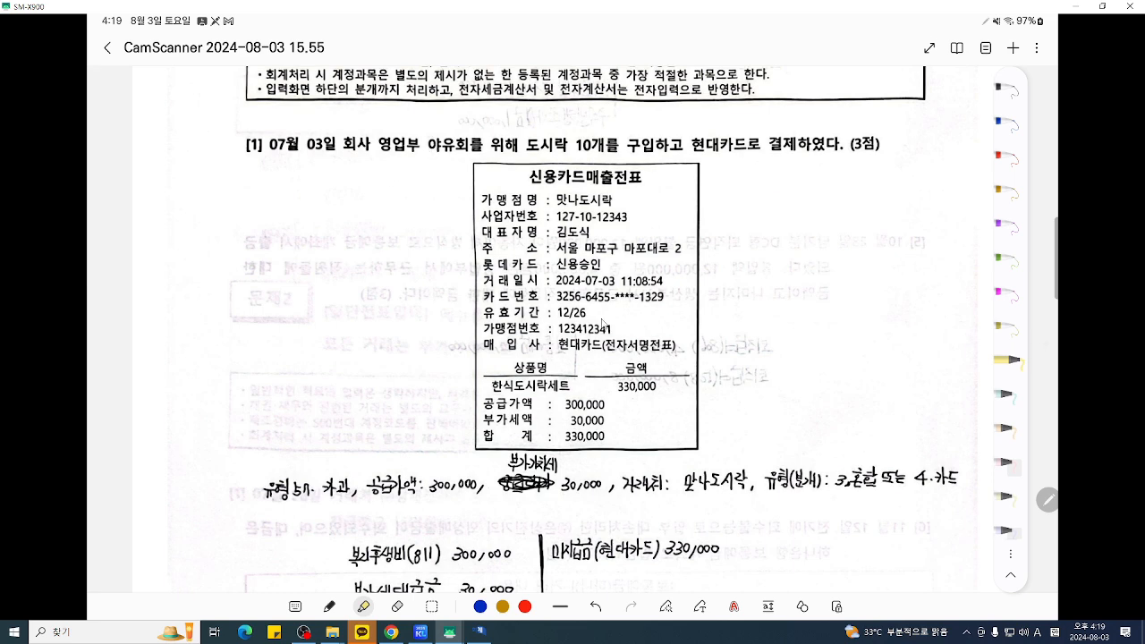
{"action": "left_click", "coordinate": [432, 635]}
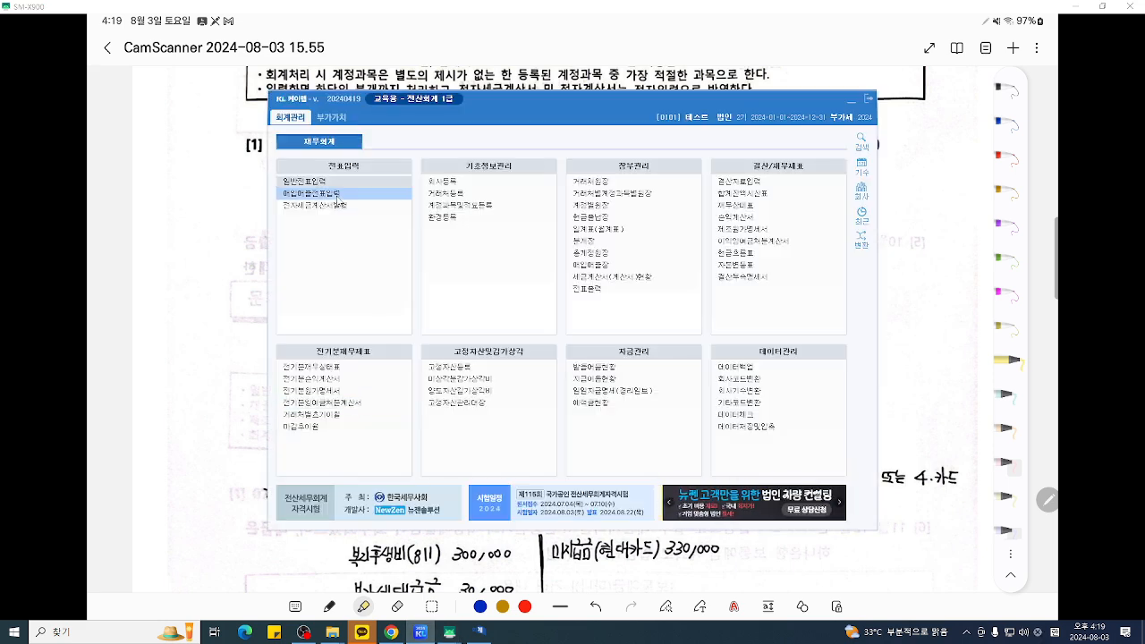
{"action": "left_click", "coordinate": [337, 194]}
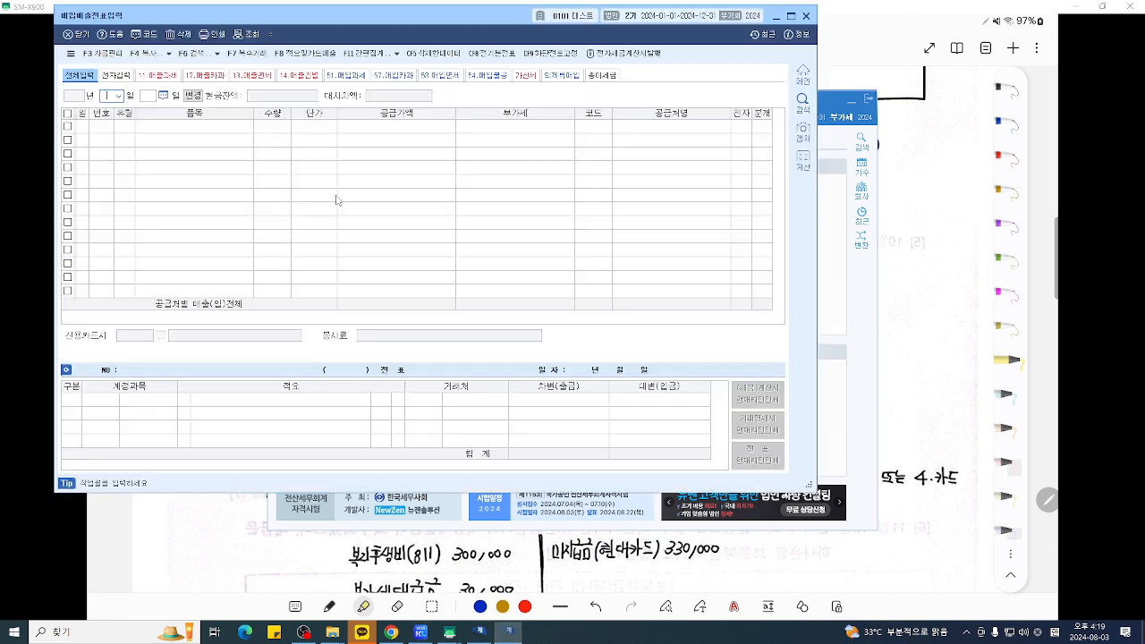
{"action": "type", "text": "3"}
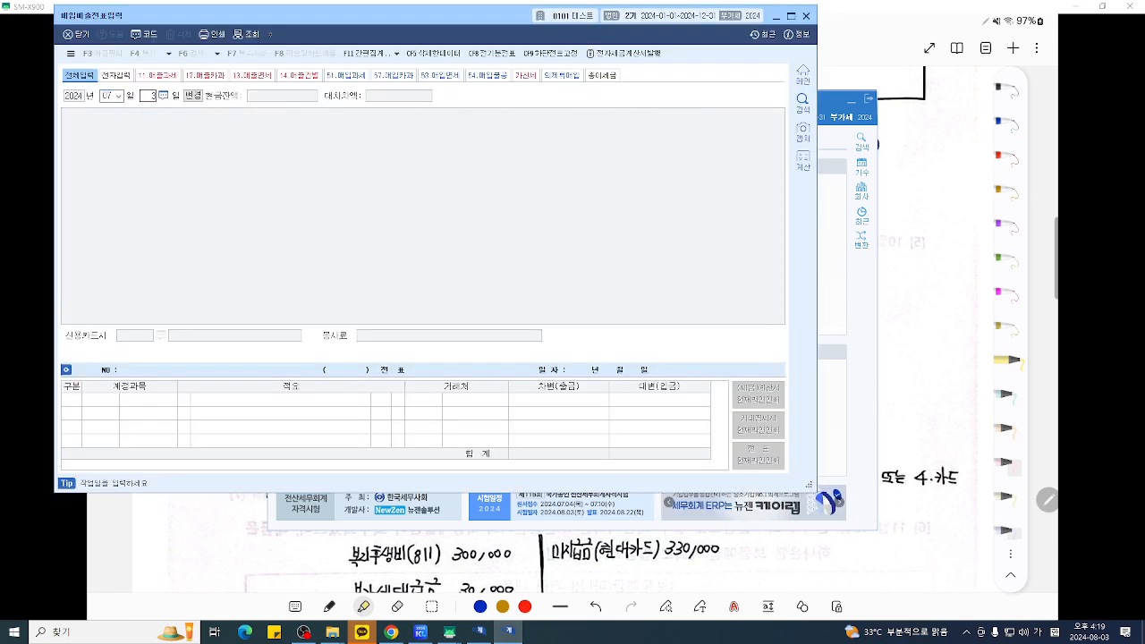
{"action": "key", "text": "Return"}
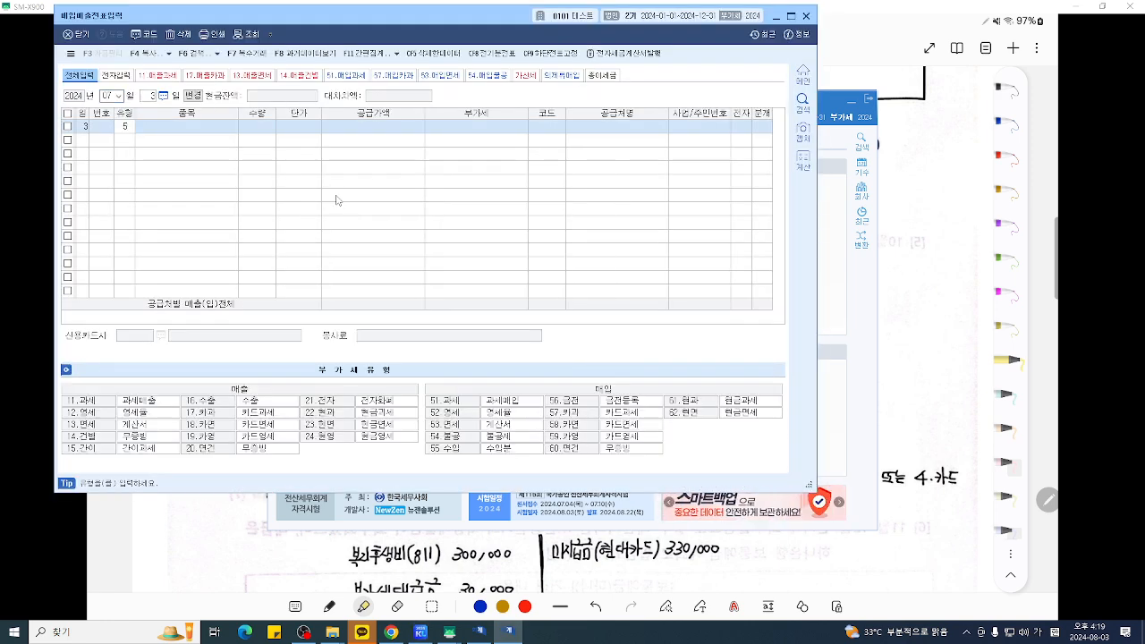
- Enter a type 57 (카과) purchase from the 330,000 total, giving 공급가액 300,000 and 부가세 30,000
{"action": "type", "text": "57"}
{"action": "key", "text": "Return"}
{"action": "key", "text": "Return"}
{"action": "key", "text": "Return"}
{"action": "type", "text": "330000"}
{"action": "key", "text": "Return"}
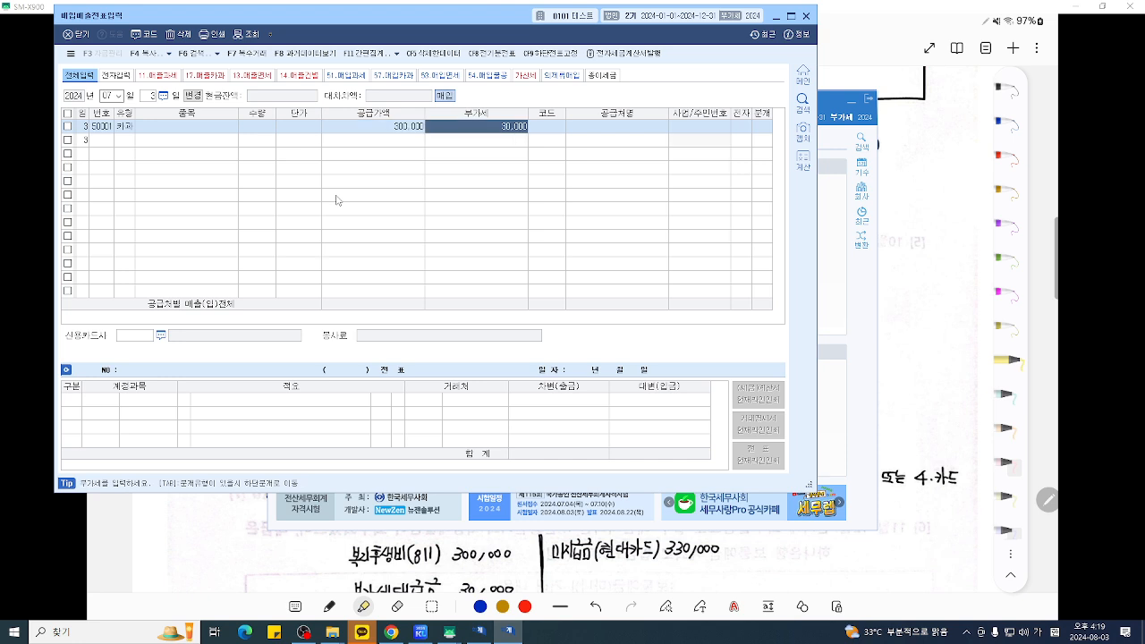
{"action": "key", "text": "Return"}
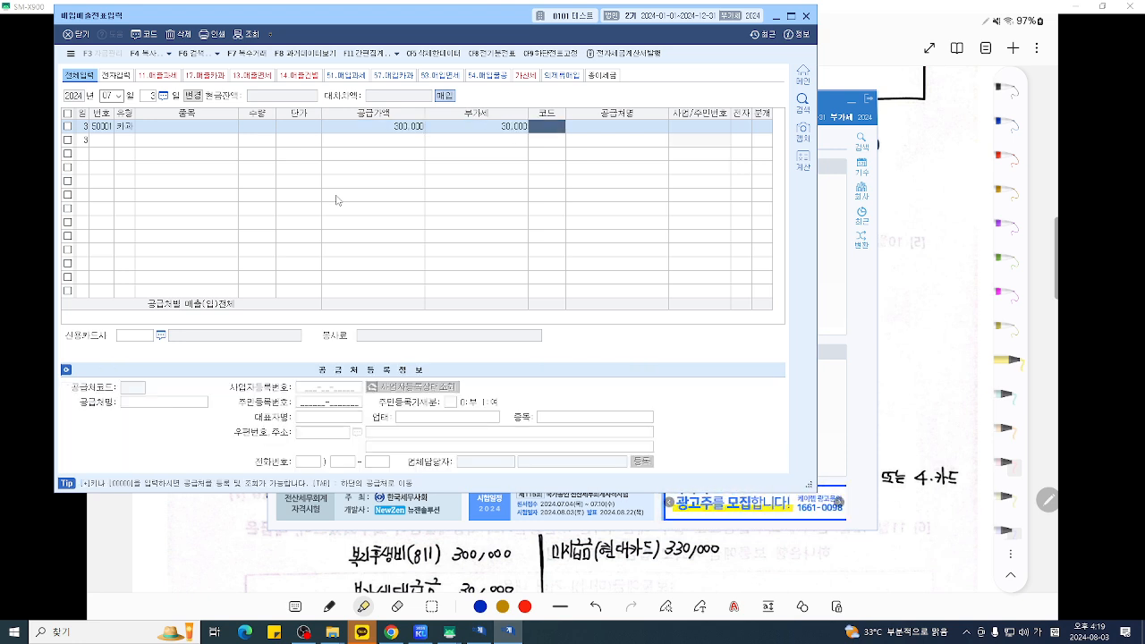
- Enter 맛나도시락 as the supplier name of the purchase, checking it against the receipt in the exam notes
{"action": "key", "text": "Return"}
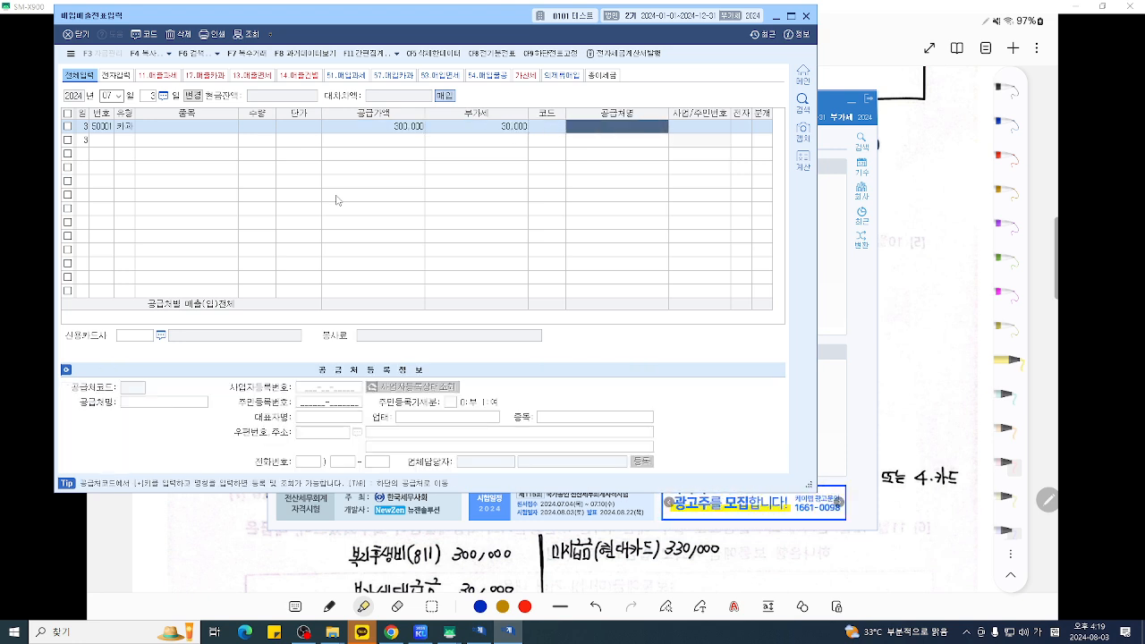
{"action": "left_click", "coordinate": [523, 633]}
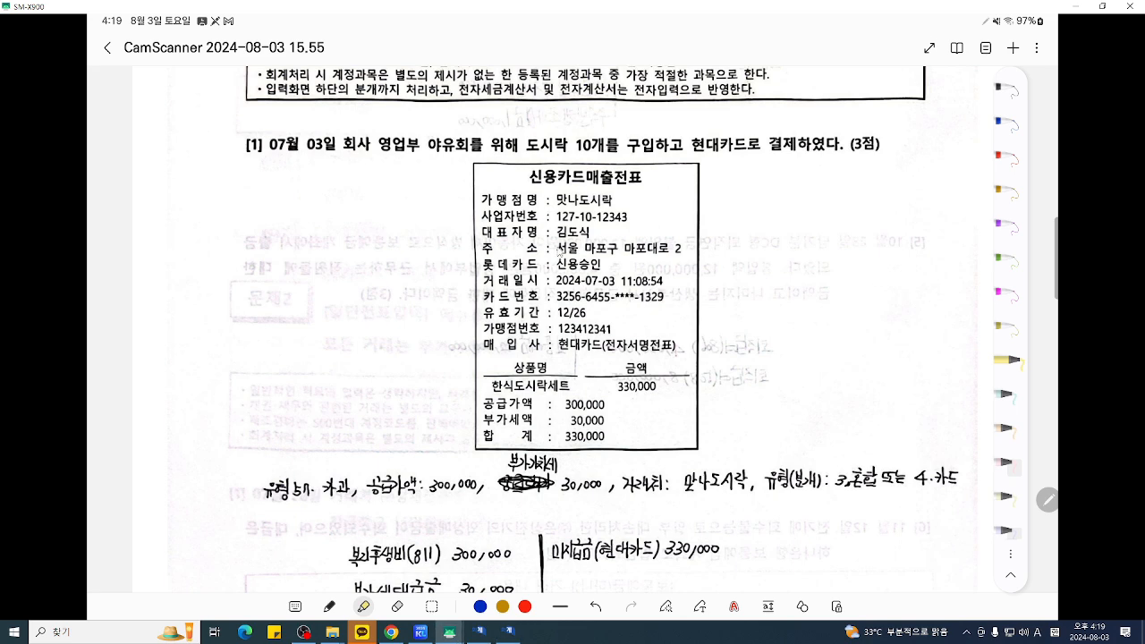
{"action": "left_click", "coordinate": [522, 633]}
{"action": "type", "text": "한나도시락"}
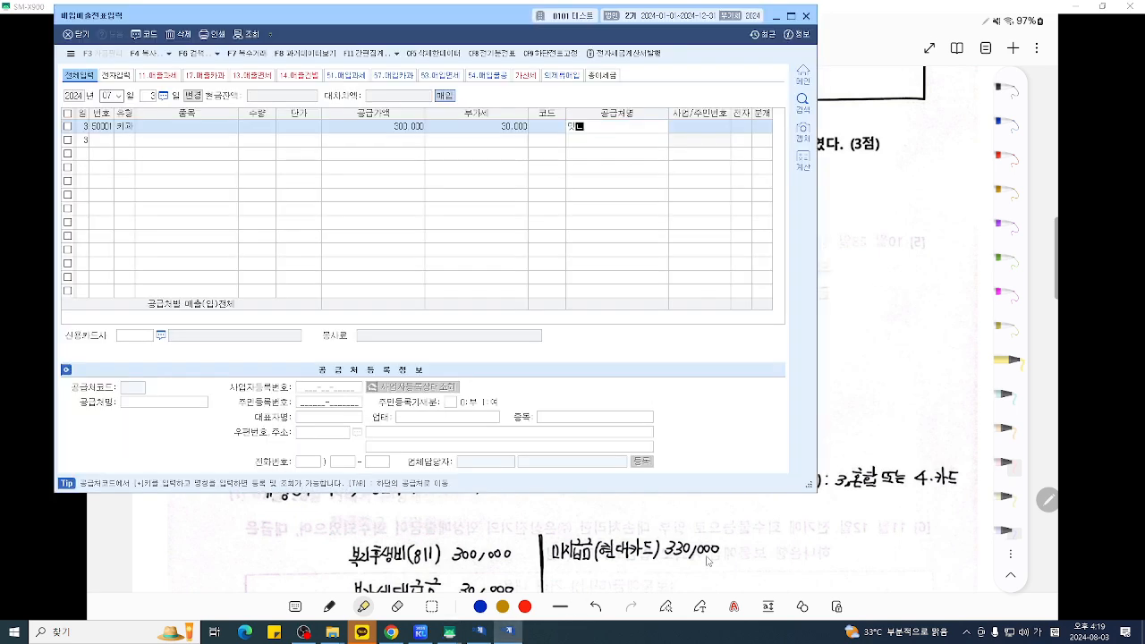
{"action": "key", "text": "Return"}
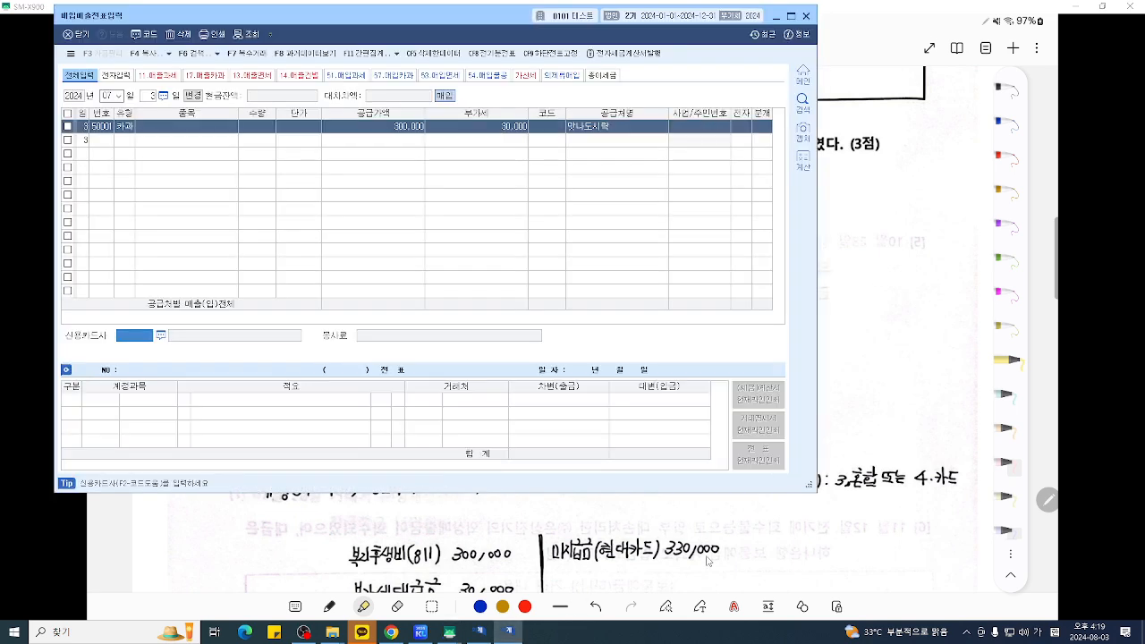
- Leave the credit card company blank and set the purchase's journal type (분개) to 4, 카드
{"action": "key", "text": "F2"}
{"action": "key", "text": "Escape"}
{"action": "left_click", "coordinate": [762, 129]}
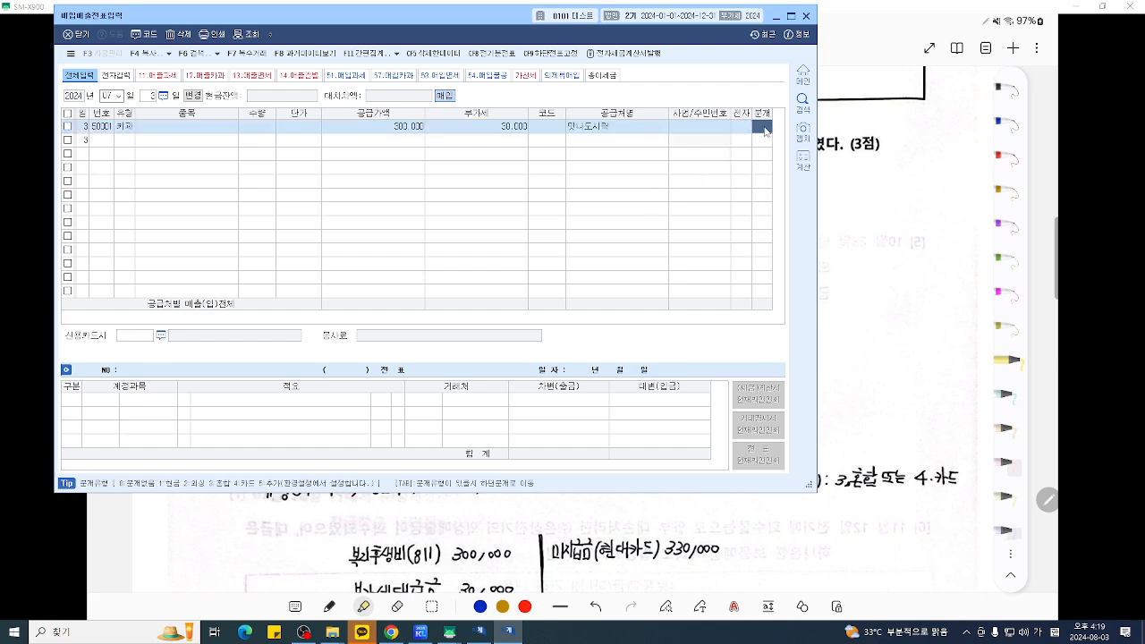
{"action": "type", "text": "4"}
- Check the solution journal in the exam notes and change the 거래처 of the 미지급금 line to 현대카드
{"action": "left_click", "coordinate": [891, 319]}
{"action": "scroll", "coordinate": [777, 374], "scroll_direction": "down", "scroll_amount": 3}
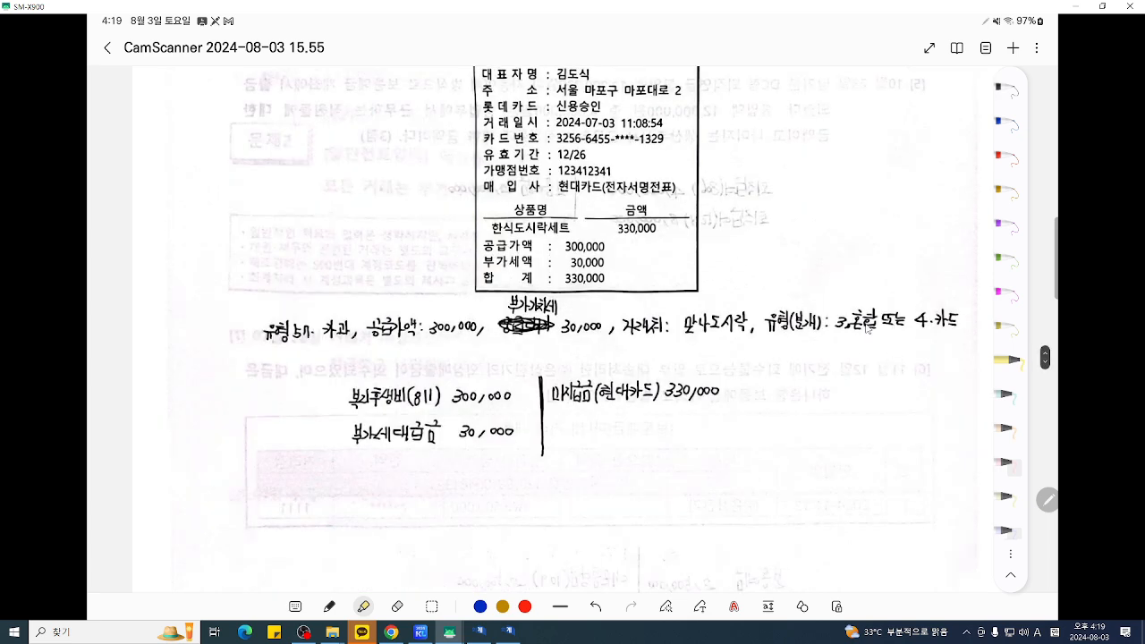
{"action": "left_click", "coordinate": [508, 632]}
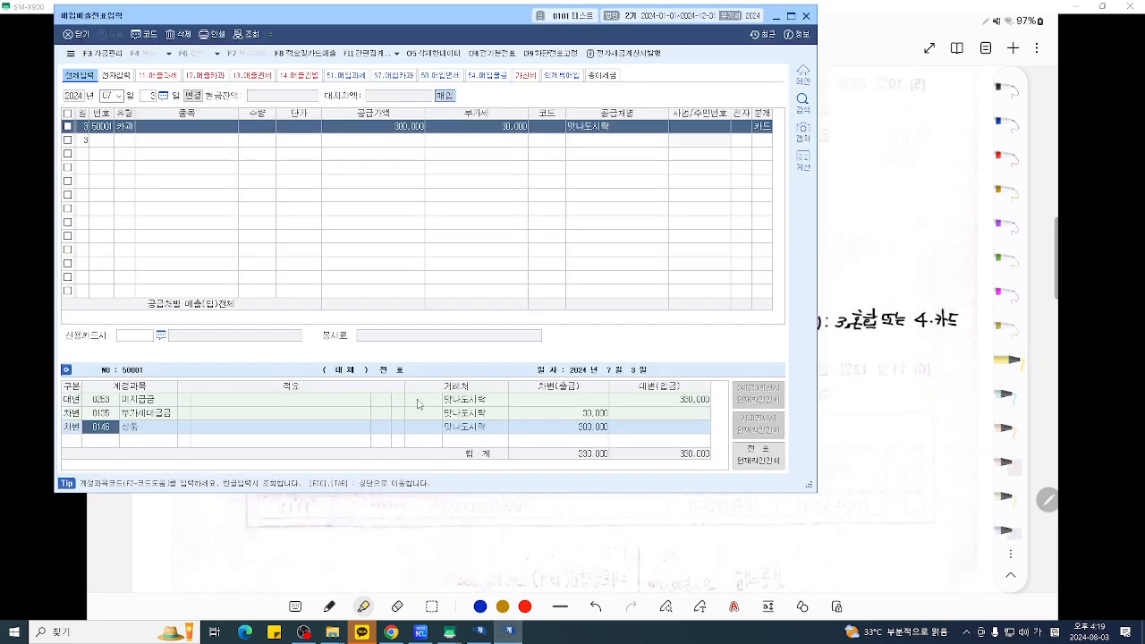
{"action": "left_click", "coordinate": [417, 404]}
{"action": "left_click", "coordinate": [475, 399]}
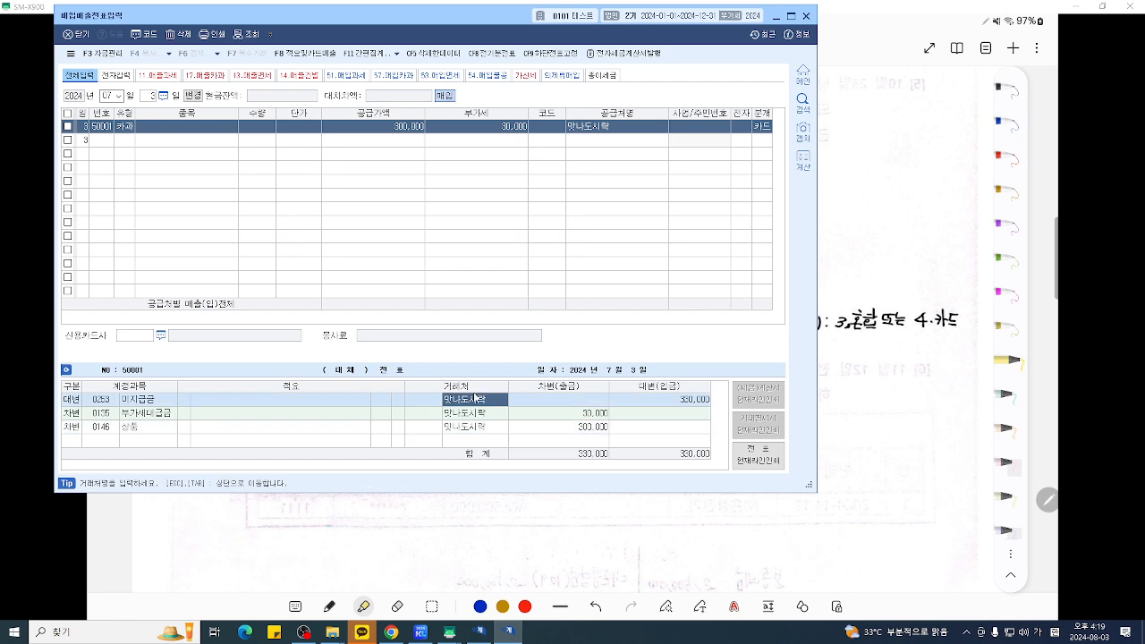
{"action": "type", "text": "현대카드"}
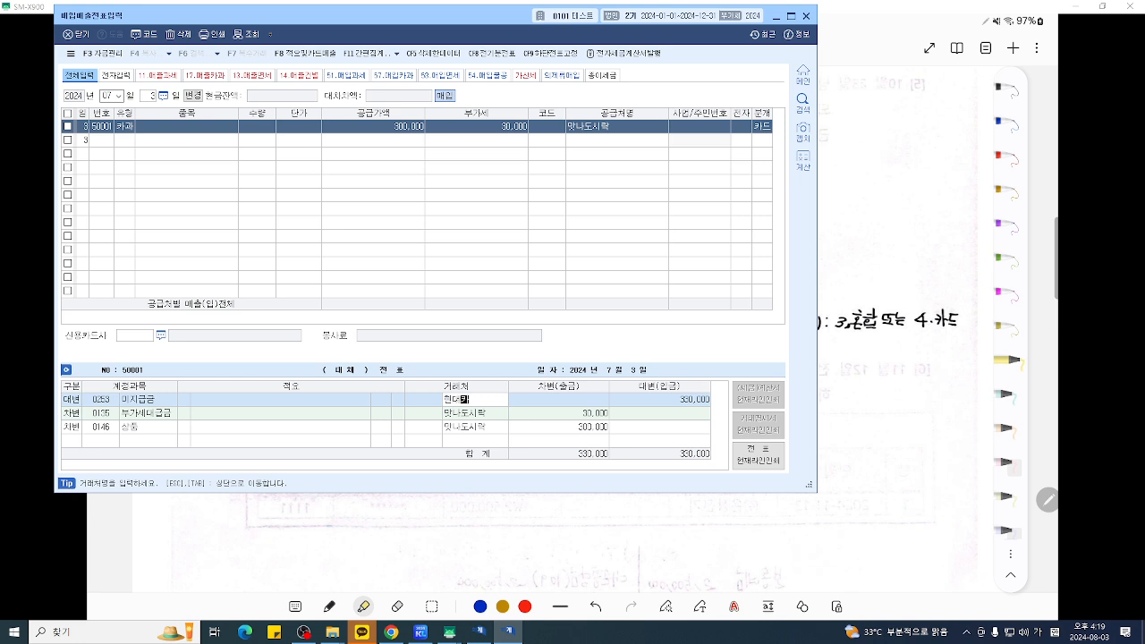
{"action": "key", "text": "Return"}
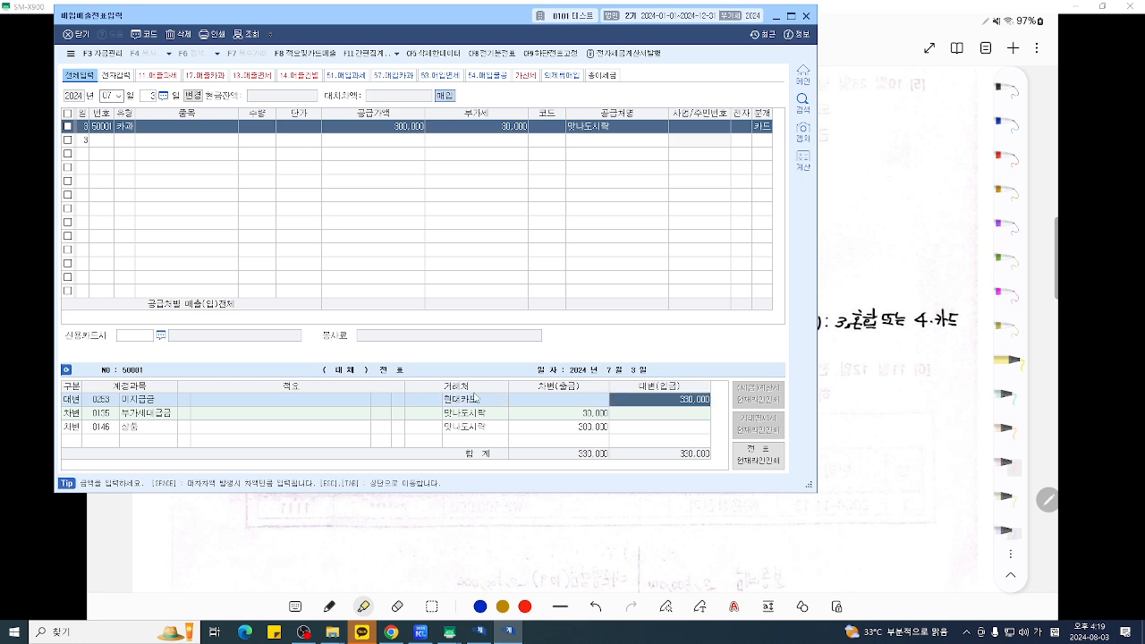
- Change the account of the 상품 debit line to 0811, 복리후생비
{"action": "left_click", "coordinate": [98, 429]}
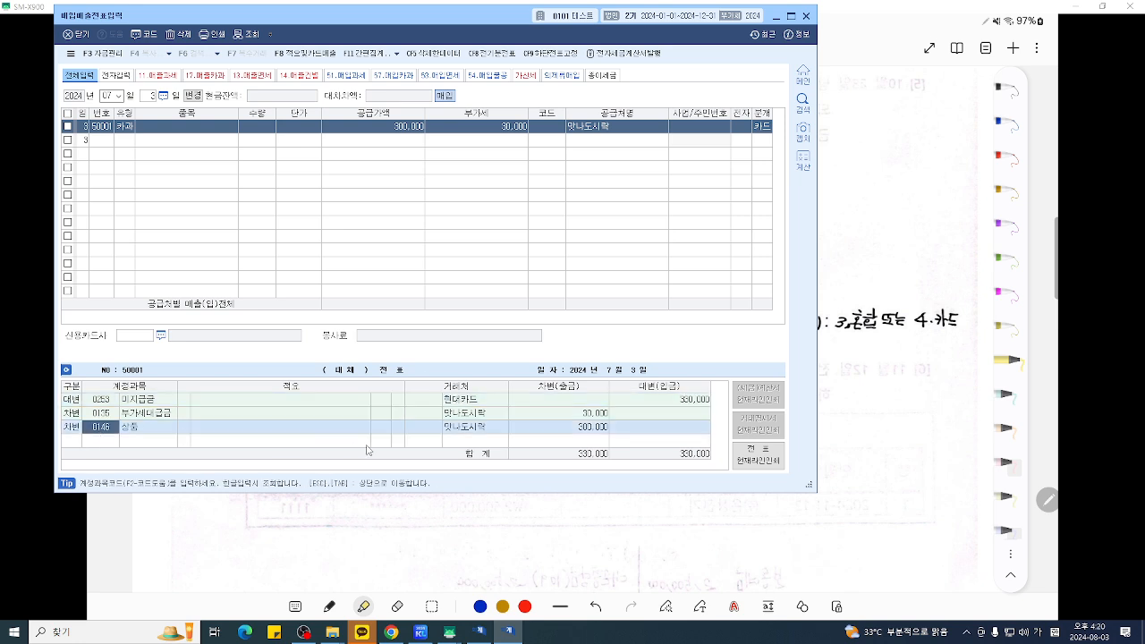
{"action": "type", "text": "0311"}
{"action": "key", "text": "Return"}
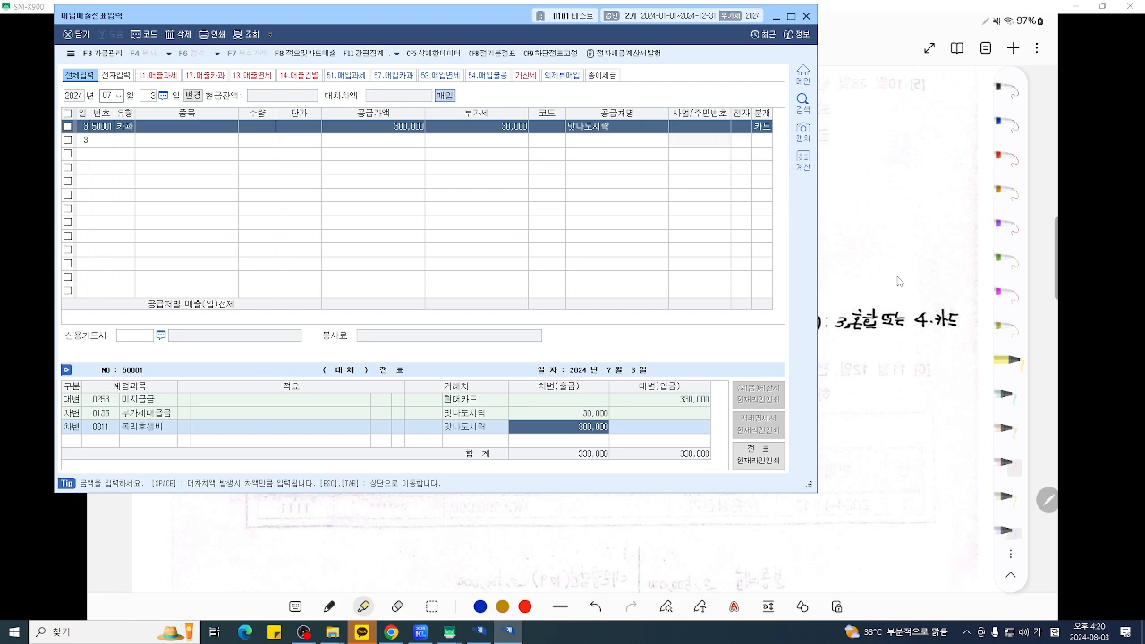
- In question [2] of the exam notes, highlight the 잡이익 wording in teal and 판매 and 아무것도 발급하지 않았다 in yellow
{"action": "left_click", "coordinate": [898, 280]}
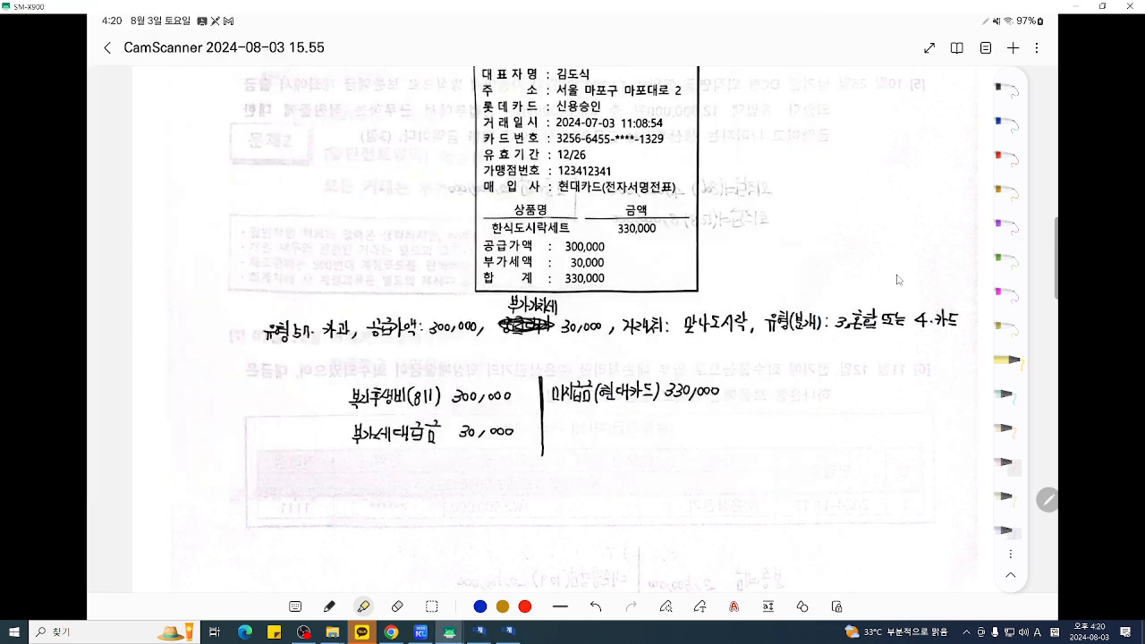
{"action": "scroll", "coordinate": [898, 280], "scroll_direction": "down", "scroll_amount": 10}
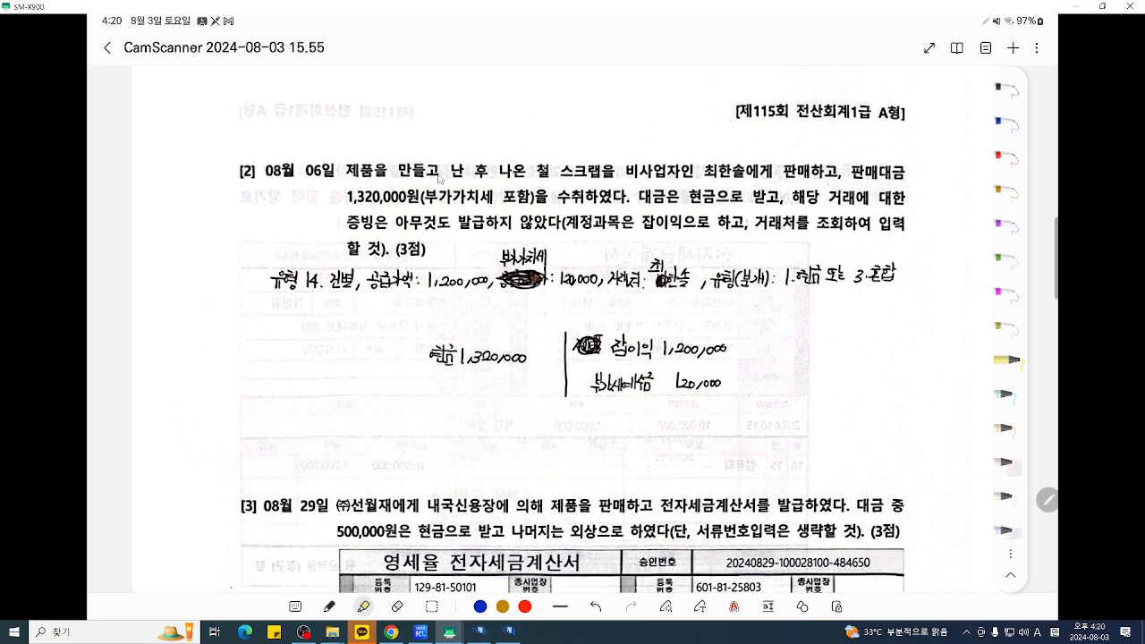
{"action": "left_click", "coordinate": [1006, 395]}
{"action": "left_click_drag", "start_coordinate": [571, 223], "coordinate": [677, 224]}
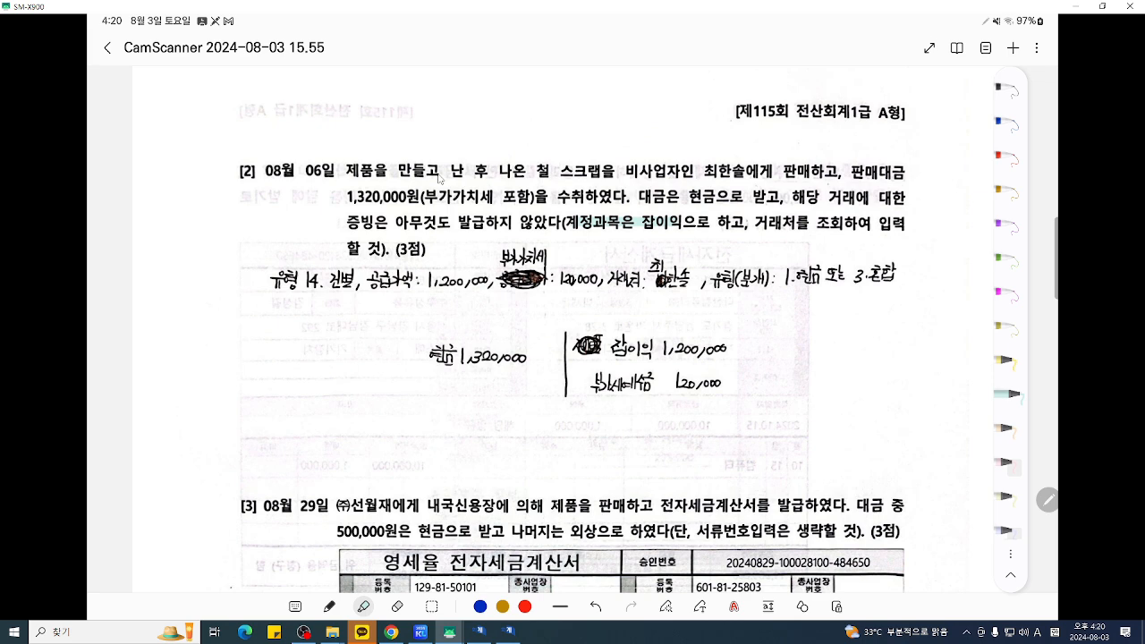
{"action": "left_click_drag", "start_coordinate": [615, 346], "coordinate": [703, 347]}
{"action": "left_click", "coordinate": [1008, 359]}
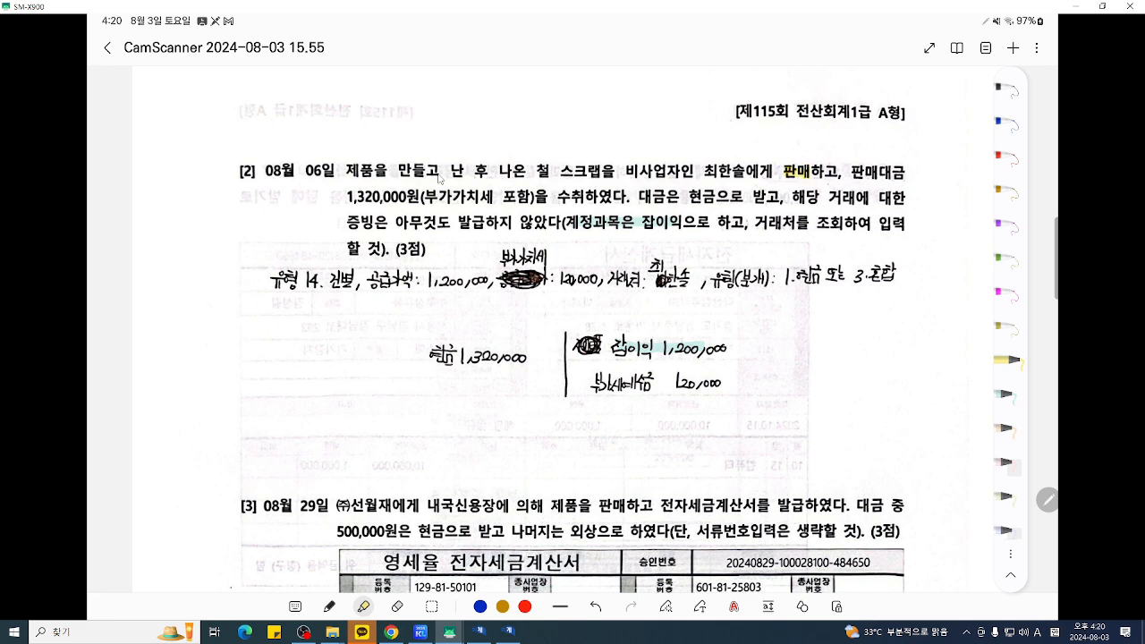
{"action": "left_click_drag", "start_coordinate": [402, 222], "coordinate": [558, 222]}
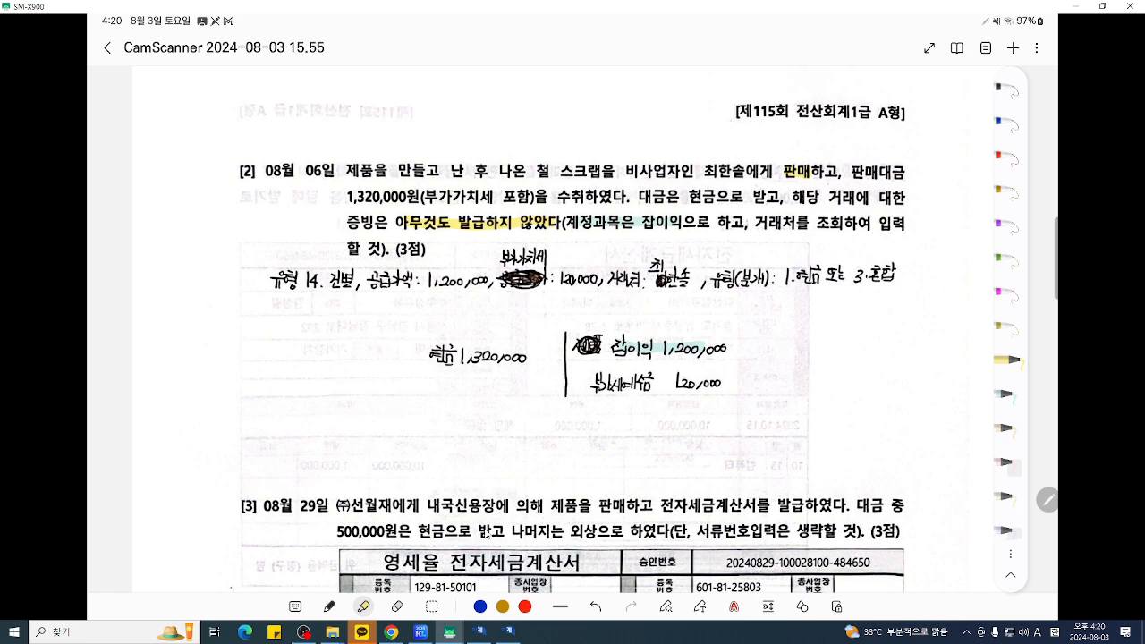
- Return to 매입매출전표입력 and start a type 14 (건별) sale dated August 6, leaving the item, quantity and unit price blank
{"action": "left_click", "coordinate": [508, 631]}
{"action": "left_click", "coordinate": [107, 96]}
{"action": "type", "text": "08"}
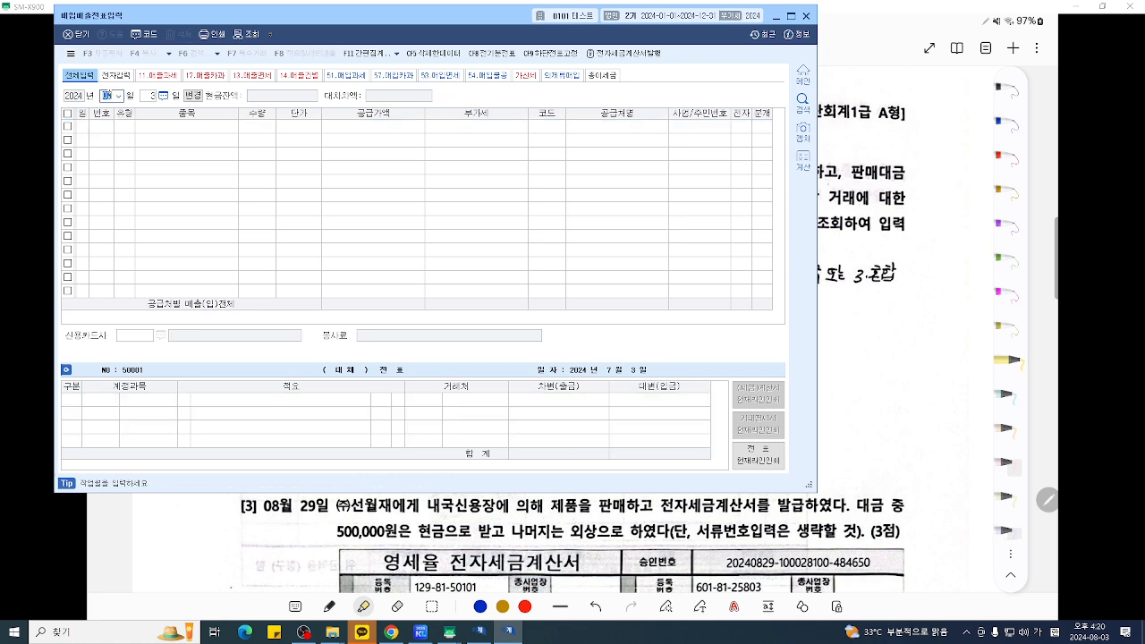
{"action": "type", "text": "086"}
{"action": "key", "text": "Return"}
{"action": "type", "text": "14"}
{"action": "key", "text": "Return"}
{"action": "key", "text": "Return"}
{"action": "key", "text": "Return"}
{"action": "key", "text": "Return"}
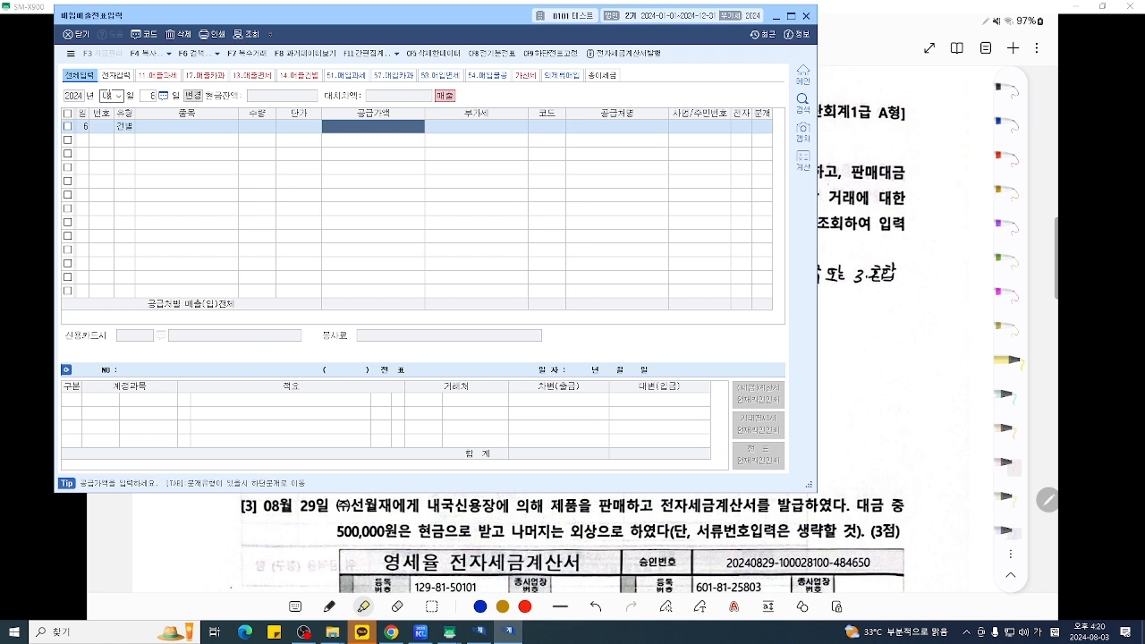
- Enter the sale from the 1,320,000 total as 공급가액 1,200,000 and 부가세 120,000, and fill in the customer's name without a code
{"action": "type", "text": "13"}
{"action": "type", "text": "00000"}
{"action": "key", "text": "Return"}
{"action": "key", "text": "Return"}
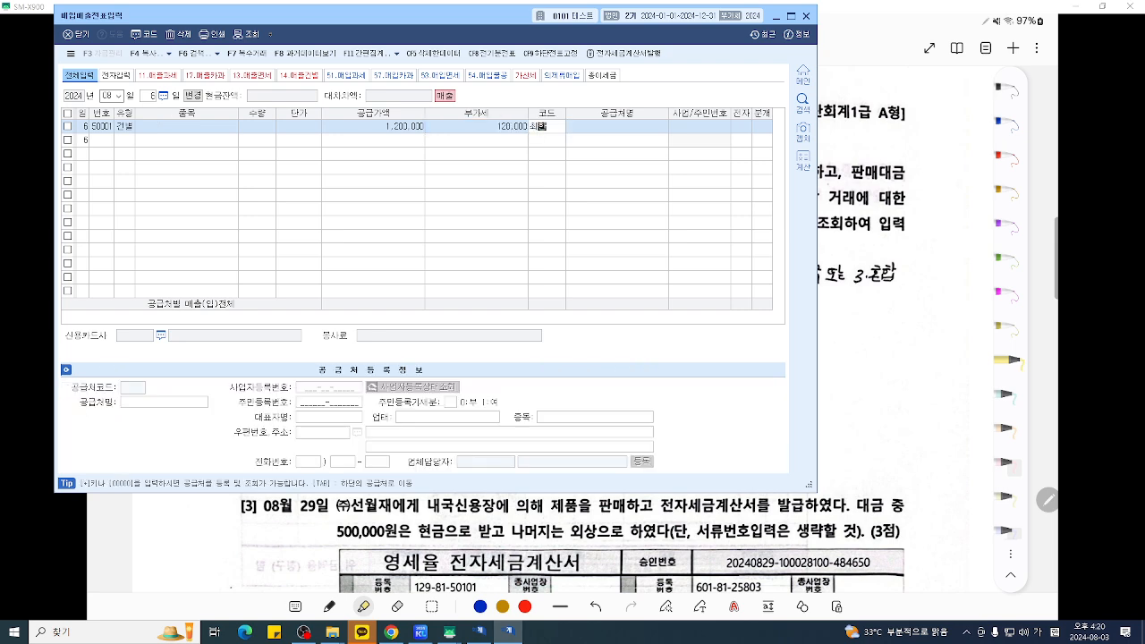
{"action": "key", "text": "Return"}
{"action": "type", "text": "최한솔"}
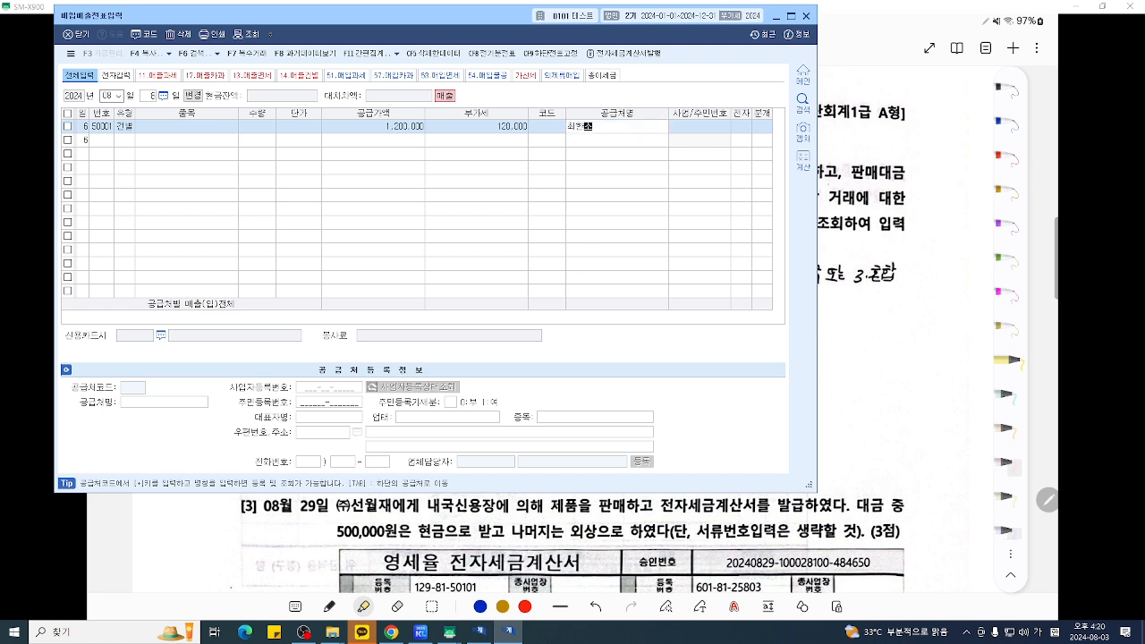
{"action": "key", "text": "Return"}
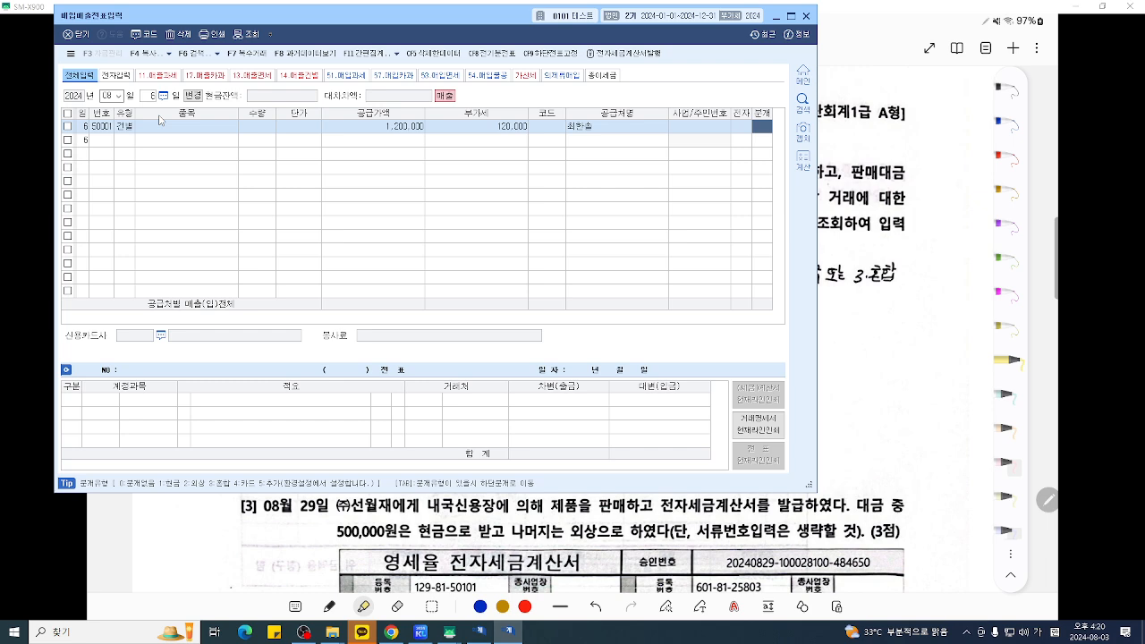
- Set the sale's journal type (분개) to 1, 현금, and change the account of the 상품매출 line to 잡이익
{"action": "type", "text": "1"}
{"action": "key", "text": "Return"}
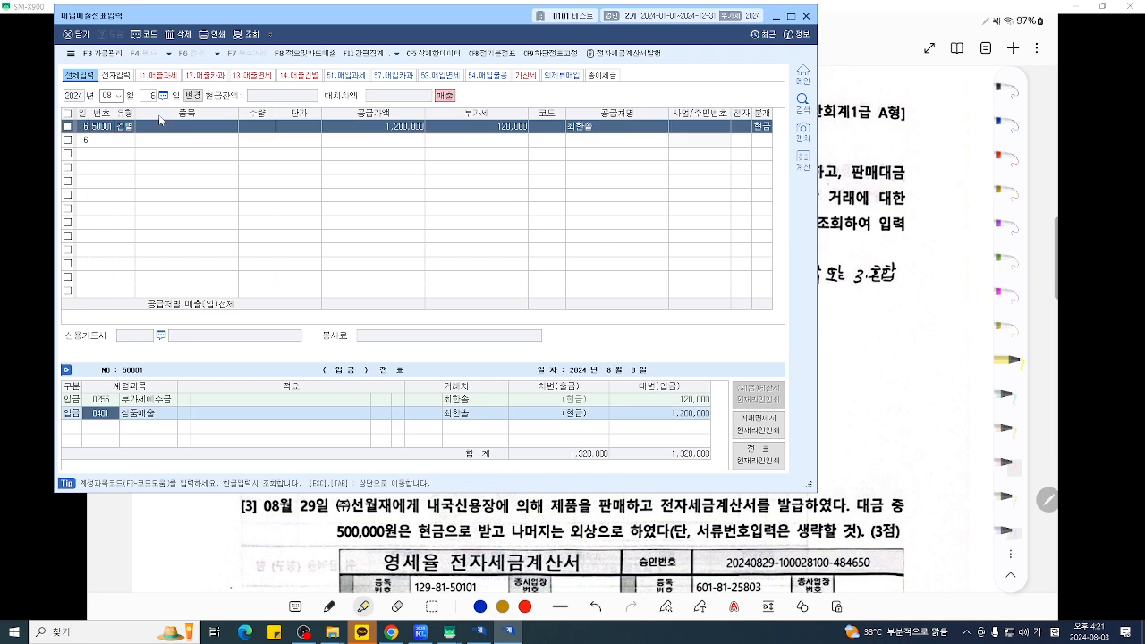
{"action": "type", "text": "잡이익"}
{"action": "key", "text": "Return"}
{"action": "key", "text": "Return"}
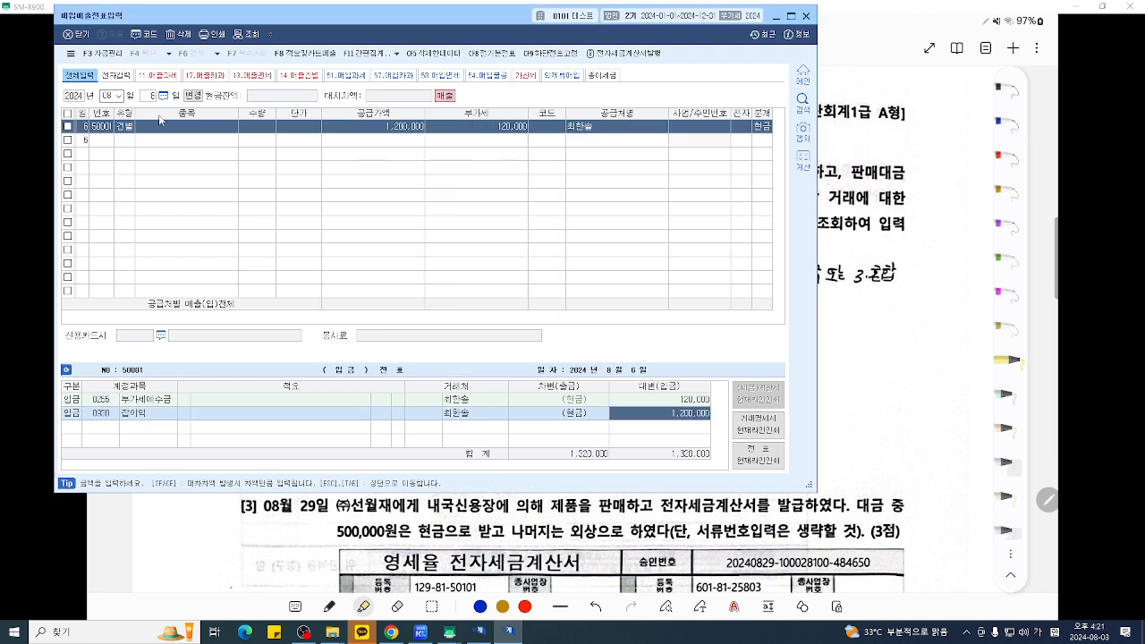
{"action": "key", "text": "Return"}
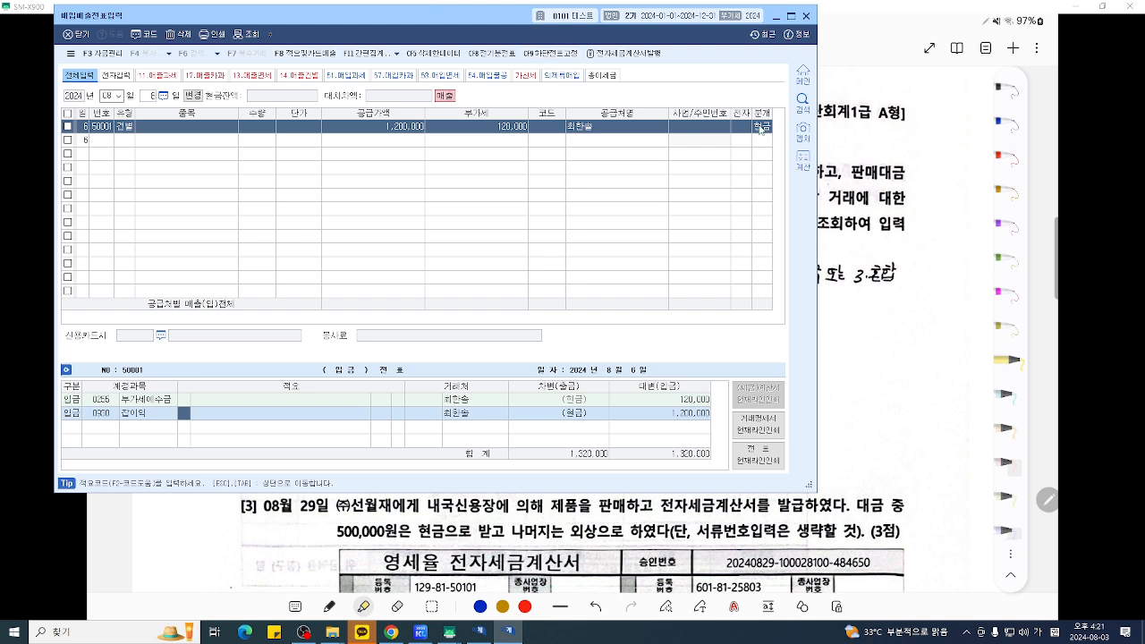
- Change the August 6 sale's journal type (분개) to 3, 혼합, and set the 상품매출 line's account to 잡이익
{"action": "left_click", "coordinate": [759, 128]}
{"action": "type", "text": "3"}
{"action": "key", "text": "Return"}
{"action": "type", "text": "잡이익"}
{"action": "key", "text": "Return"}
{"action": "key", "text": "Return"}
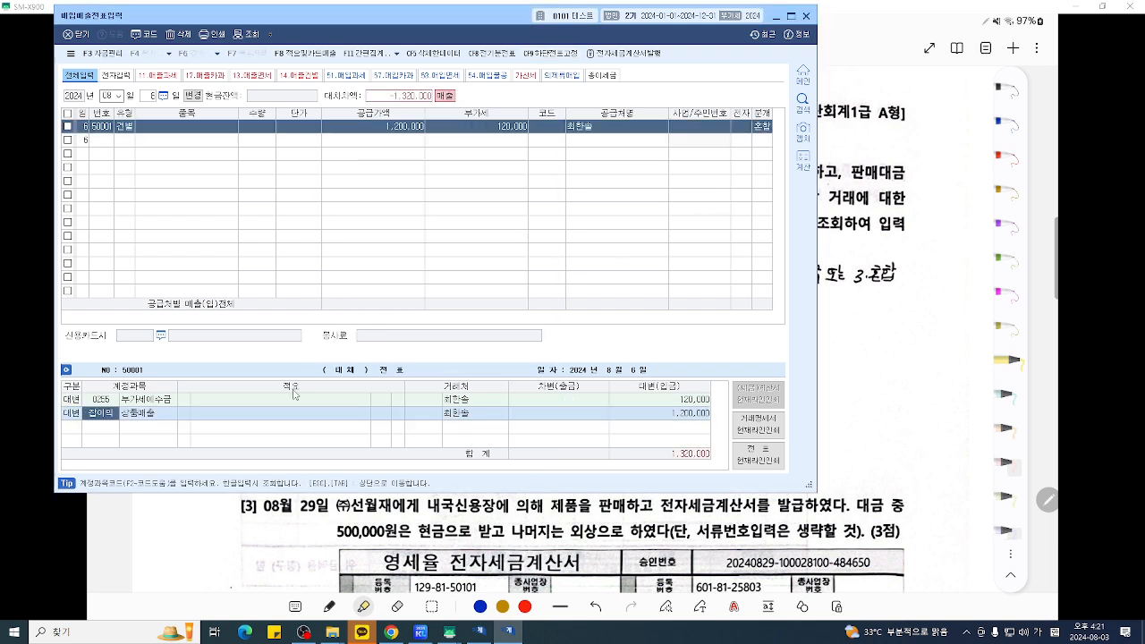
{"action": "key", "text": "Return"}
- Add a debit line for 101, 현금, with 1,320,000 to the August 6 voucher
{"action": "key", "text": "Return"}
{"action": "type", "text": "3"}
{"action": "key", "text": "Return"}
{"action": "type", "text": "101"}
{"action": "key", "text": "Return"}
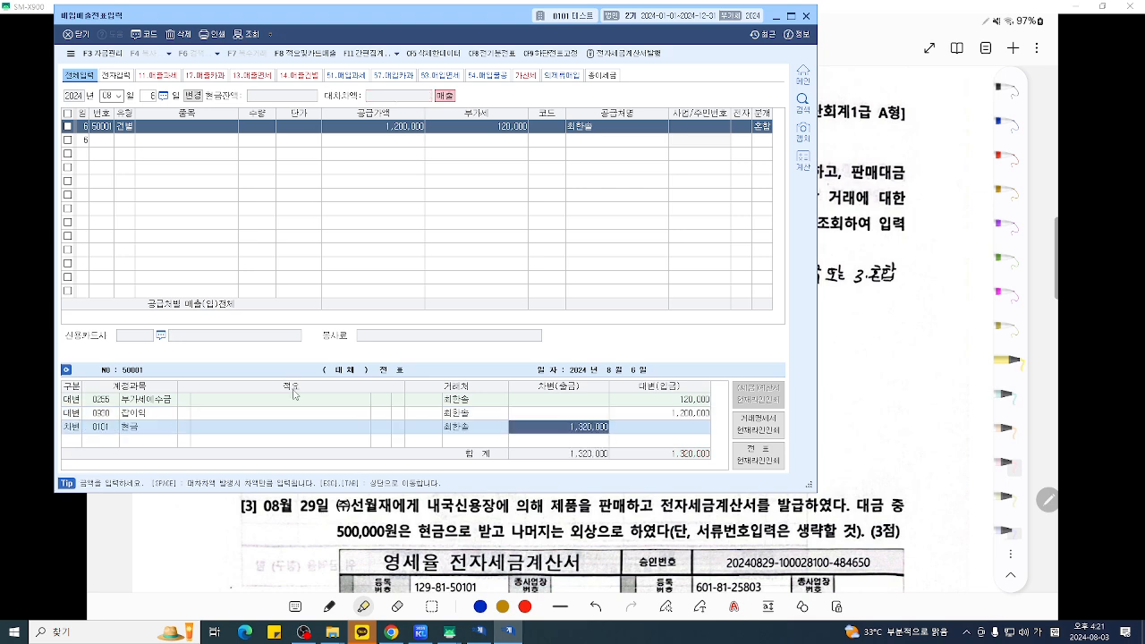
- Check question [3] in the exam notes and start a type 12 (영세) sale dated August 29, leaving the item details blank
{"action": "left_click", "coordinate": [917, 483]}
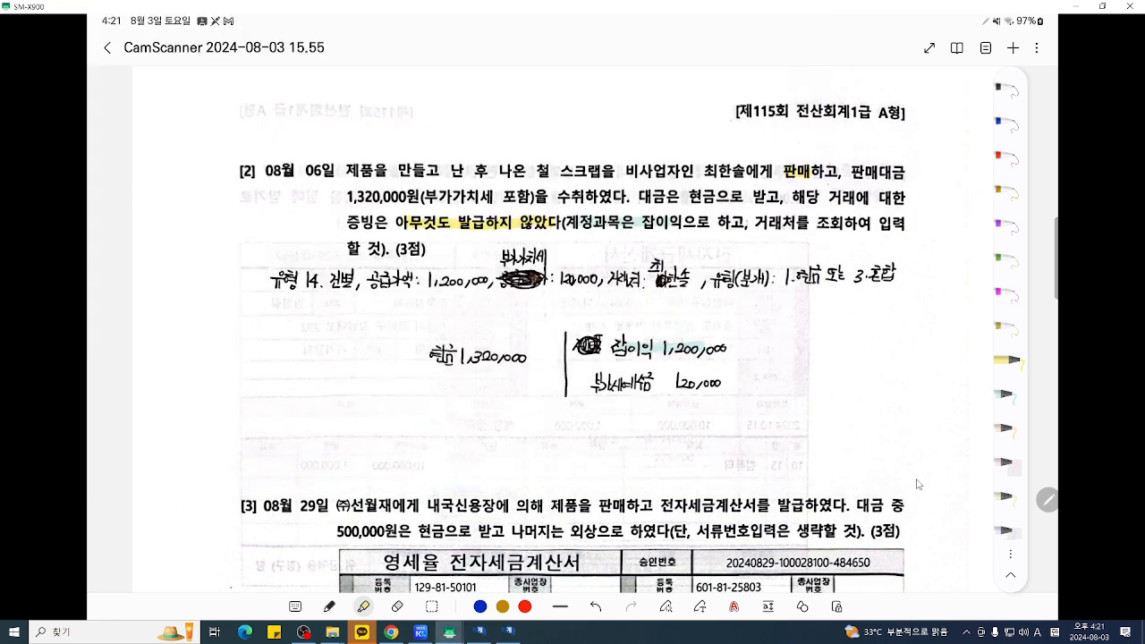
{"action": "scroll", "coordinate": [917, 484], "scroll_direction": "down", "scroll_amount": 5}
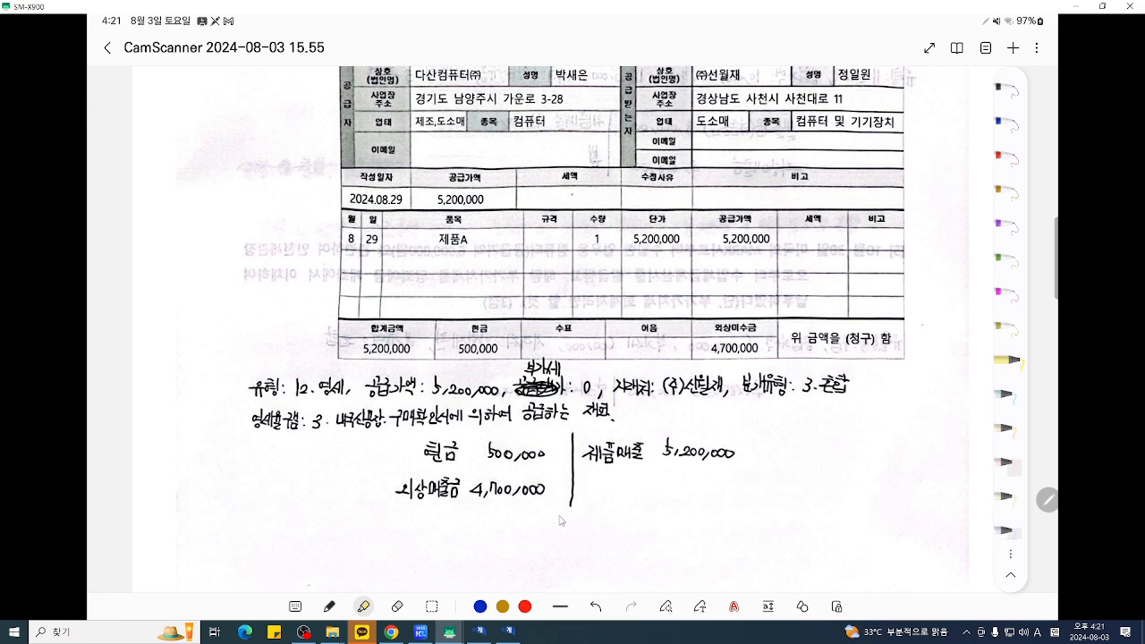
{"action": "left_click", "coordinate": [507, 631]}
{"action": "left_click", "coordinate": [151, 96]}
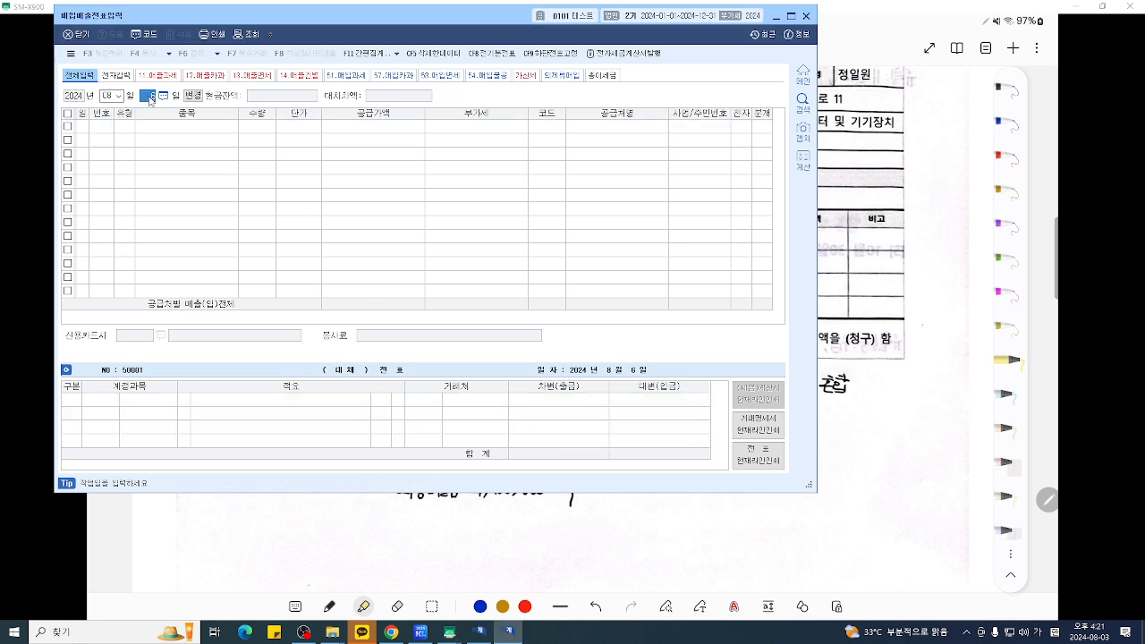
{"action": "type", "text": "29"}
{"action": "key", "text": "Return"}
{"action": "type", "text": "13"}
{"action": "key", "text": "Return"}
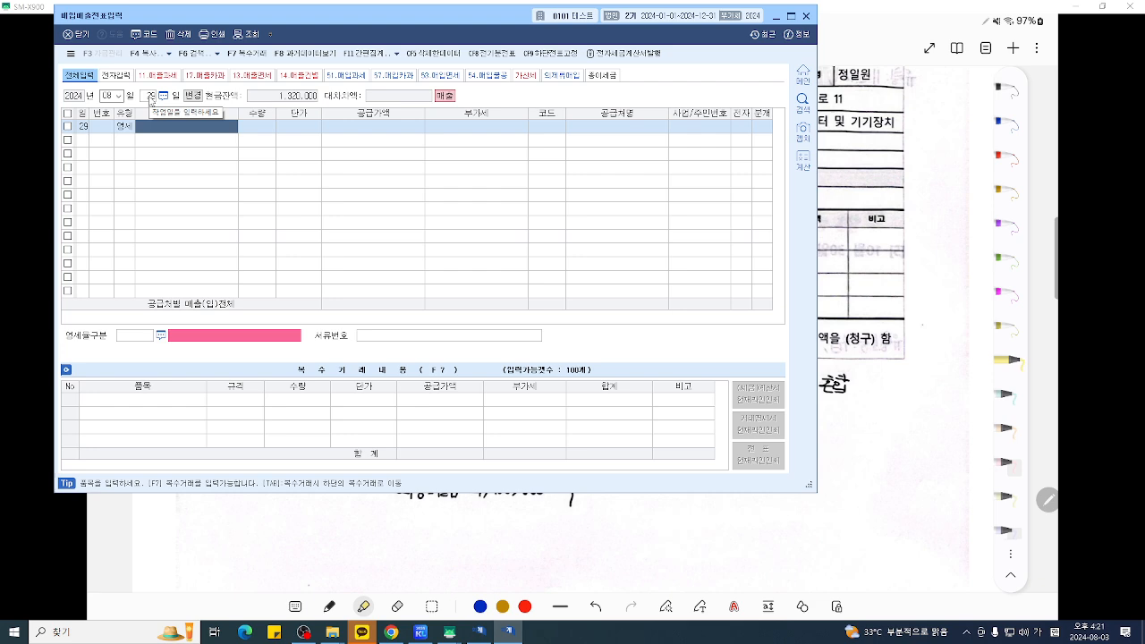
{"action": "key", "text": "Return"}
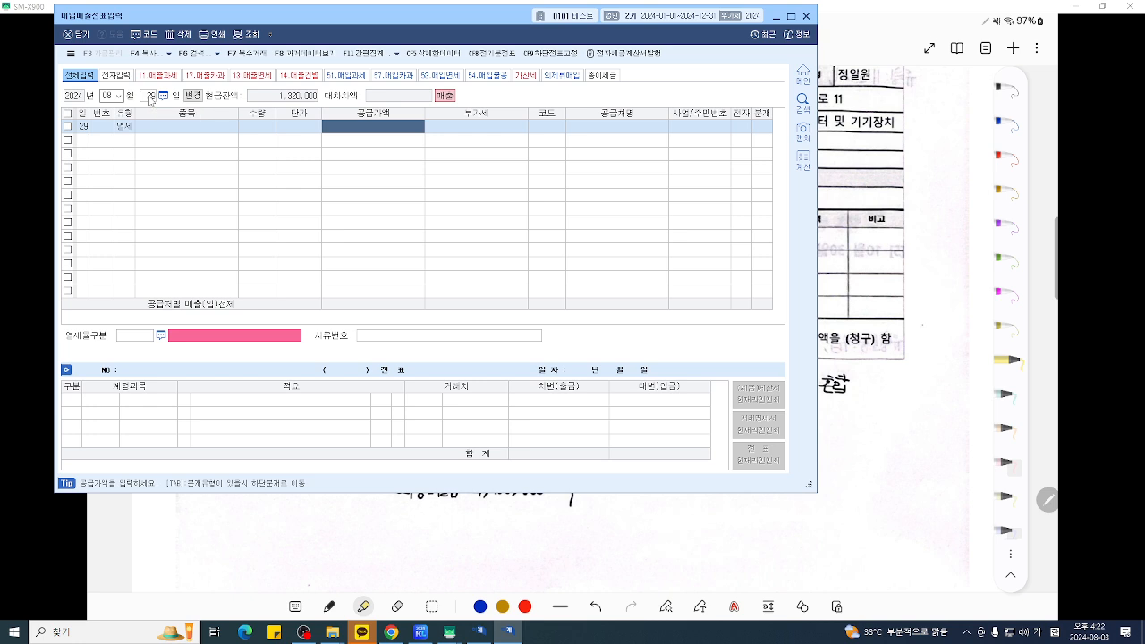
- Enter 공급가액 5,200,000 and (주)선월재 as the customer, and mark the sale as electronically invoiced (전자 여)
{"action": "type", "text": "5,200,000"}
{"action": "key", "text": "Return"}
{"action": "key", "text": "Return"}
{"action": "type", "text": "(주ㅅ"}
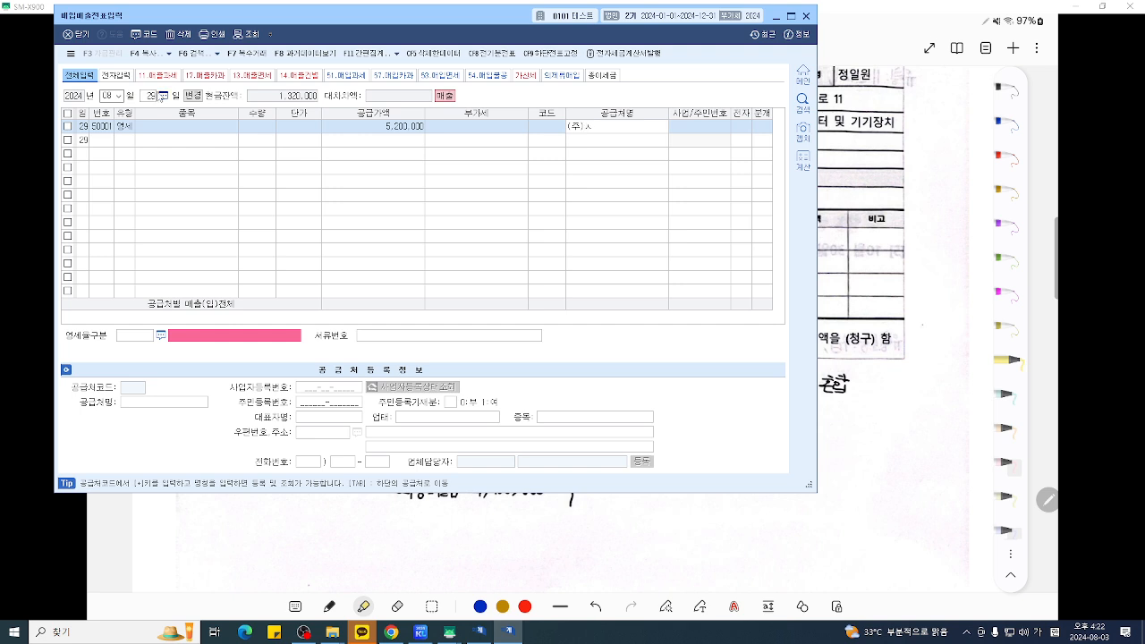
{"action": "type", "text": "선일채"}
{"action": "key", "text": "Return"}
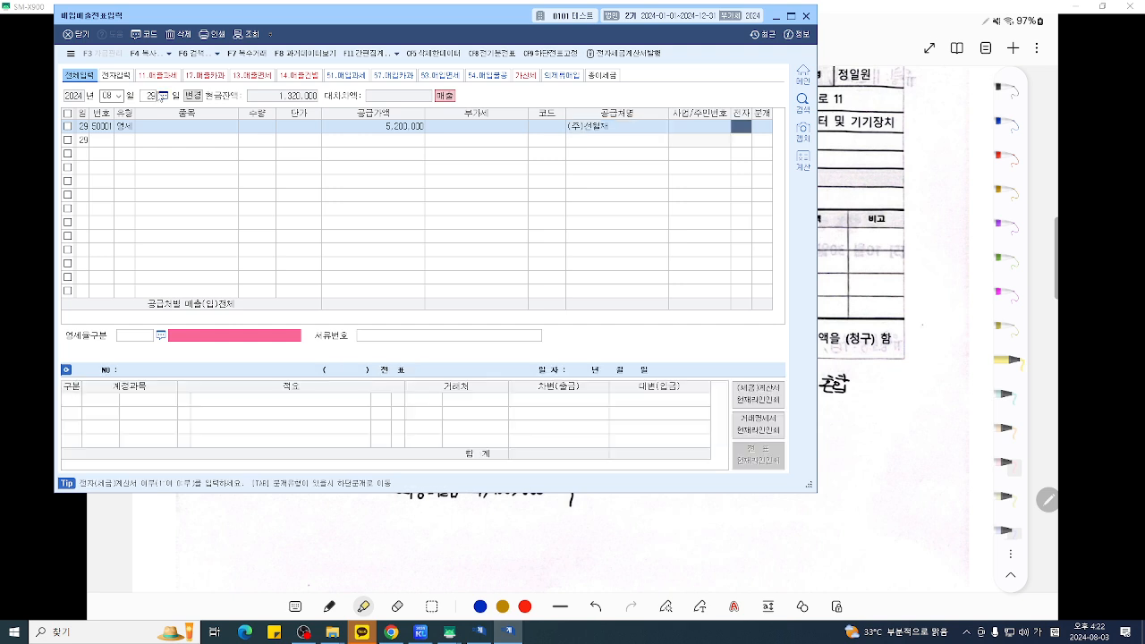
{"action": "key", "text": "Return"}
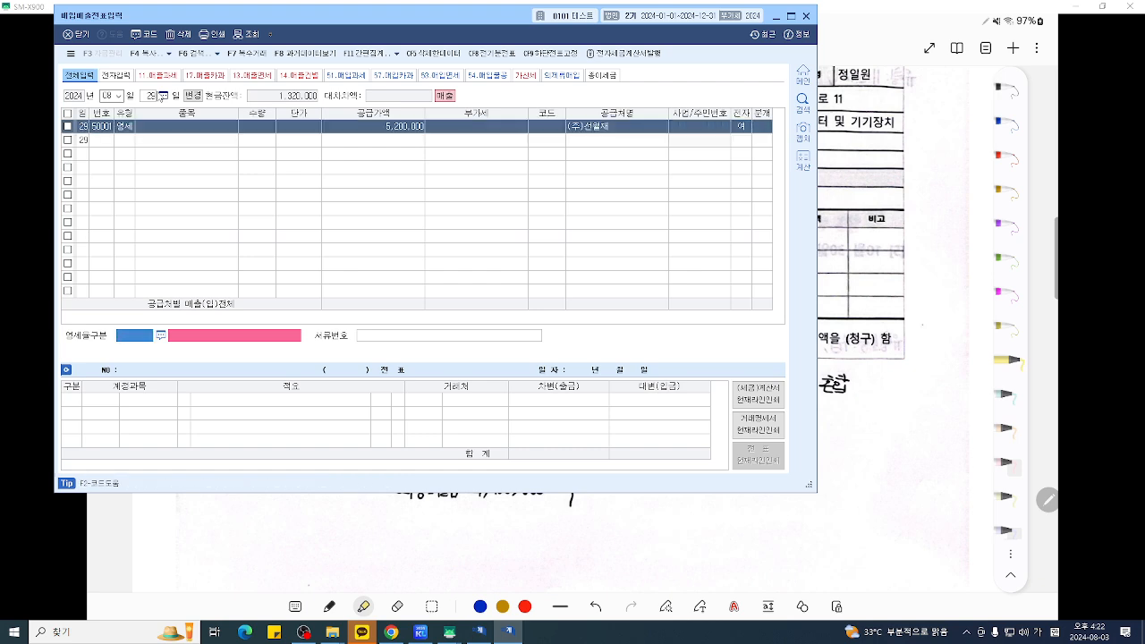
- Set the sale's 영세율구분 to code 3, 내국신용장 · 구매확인서에 의하여 공급하는 재화, leaving the document number blank
{"action": "key", "text": "F2"}
{"action": "key", "text": "Down"}
{"action": "key", "text": "Down"}
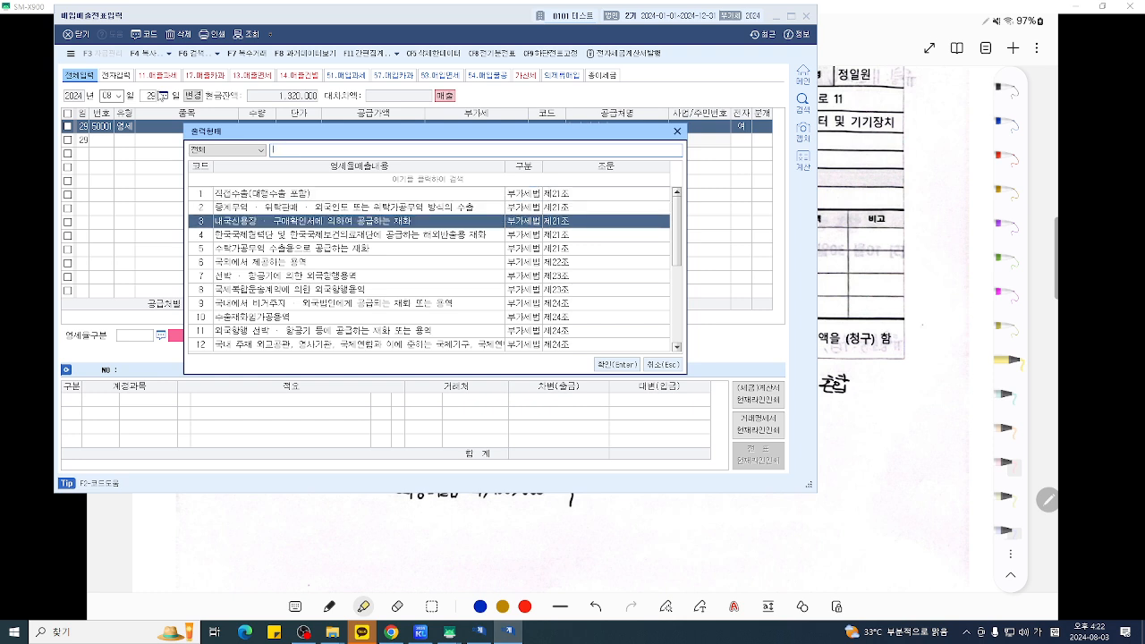
{"action": "key", "text": "Return"}
{"action": "key", "text": "Return"}
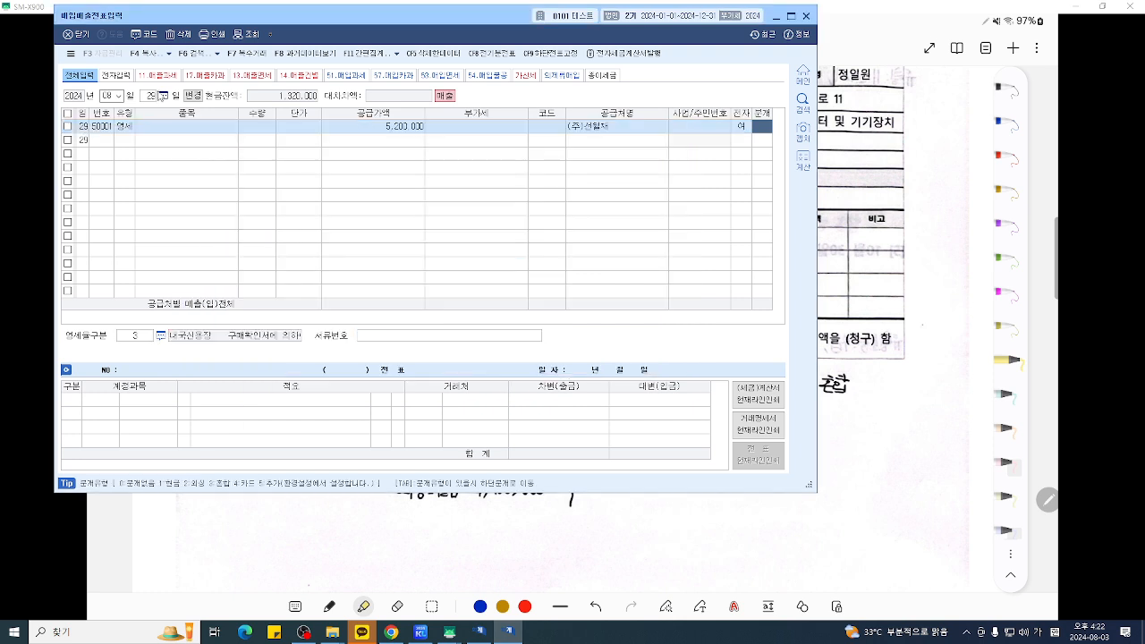
- Set the August 29 sale's journal type (분개) to 3, 혼합, and its credit account to 404, 제품매출
{"action": "type", "text": "3"}
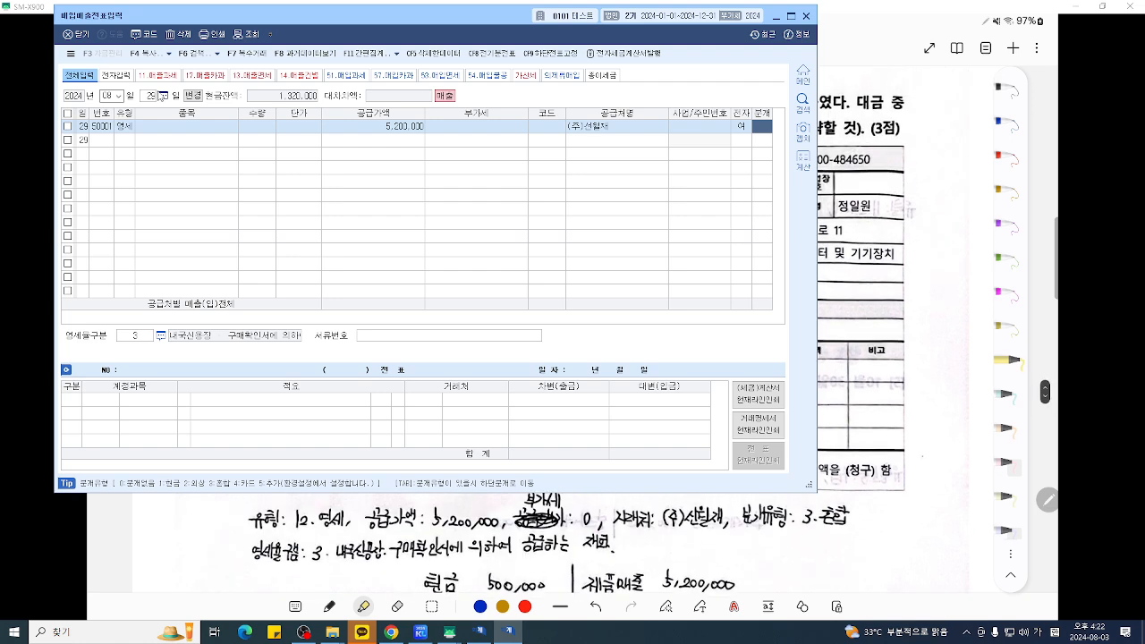
{"action": "key", "text": "Return"}
{"action": "key", "text": "Return"}
{"action": "type", "text": "404"}
{"action": "key", "text": "Return"}
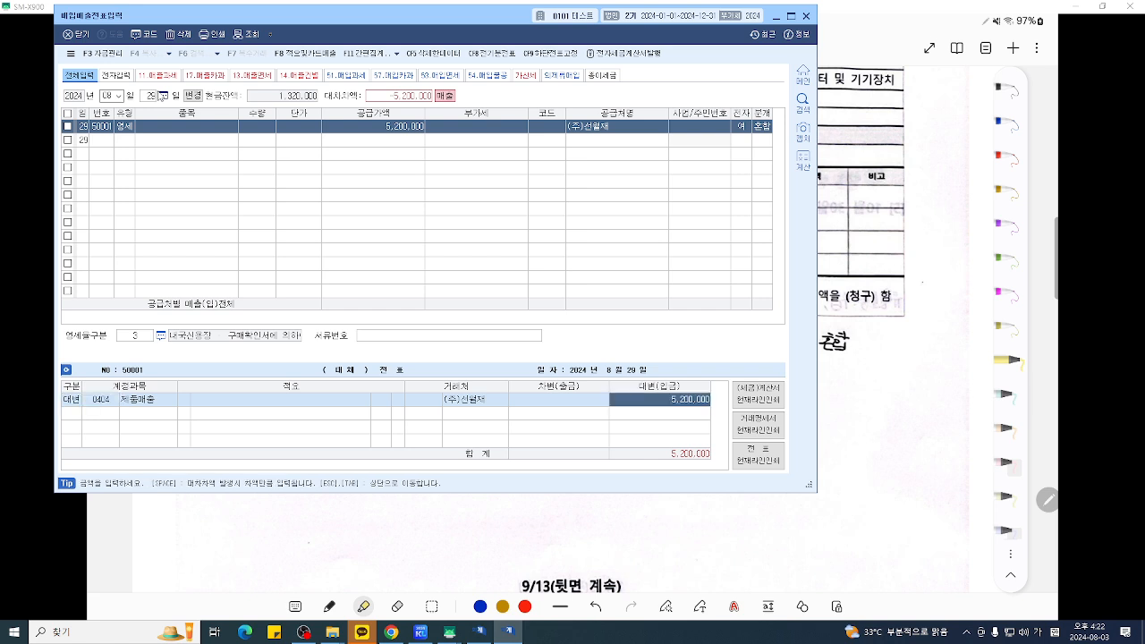
- Add a debit line for 101, 현금, with 500,000 to the August 29 voucher
{"action": "key", "text": "Return"}
{"action": "type", "text": "3"}
{"action": "key", "text": "Return"}
{"action": "type", "text": "101"}
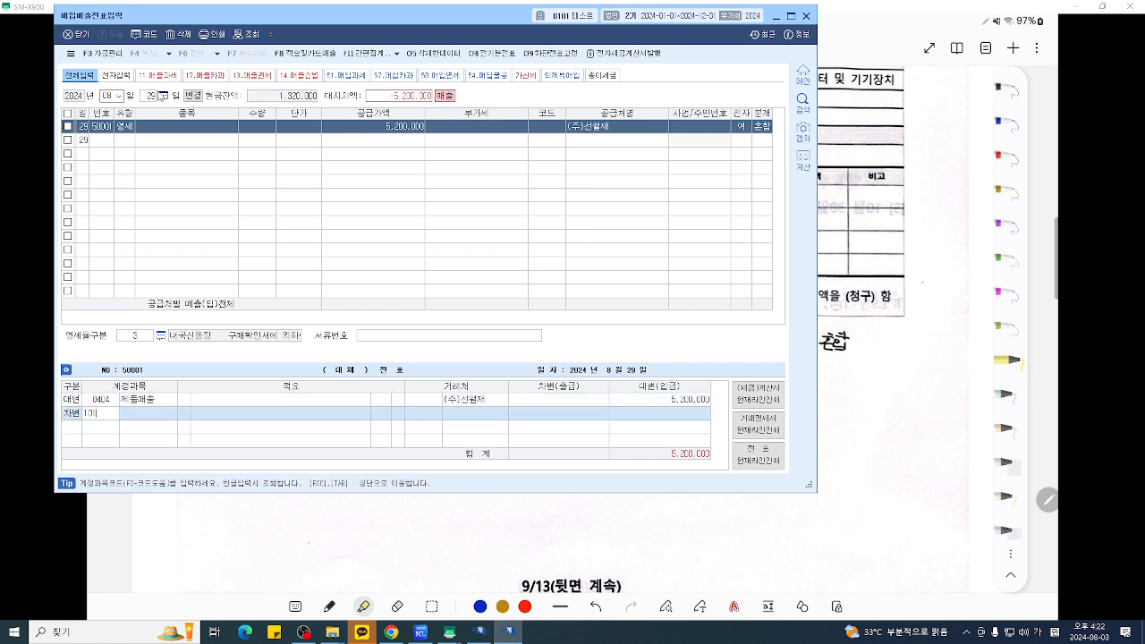
{"action": "key", "text": "Return"}
{"action": "type", "text": "5000000"}
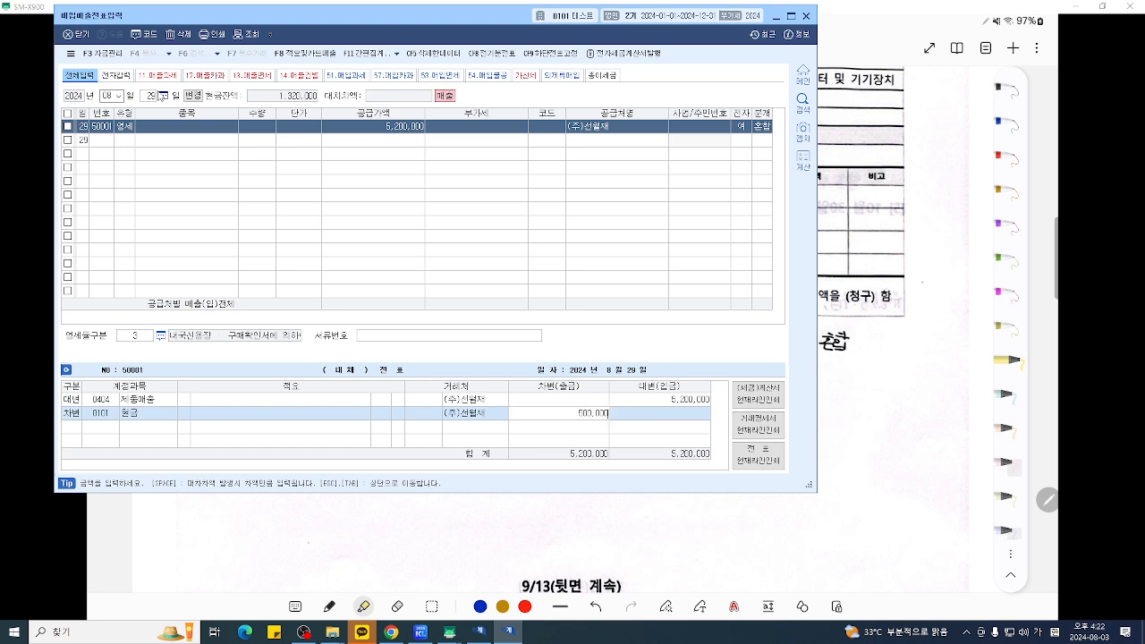
{"action": "key", "text": "Return"}
- Add a debit line for 108, 외상매출금, with the remaining 4,700,000 to the August 29 voucher
{"action": "type", "text": "3"}
{"action": "key", "text": "Return"}
{"action": "type", "text": "108"}
{"action": "key", "text": "Return"}
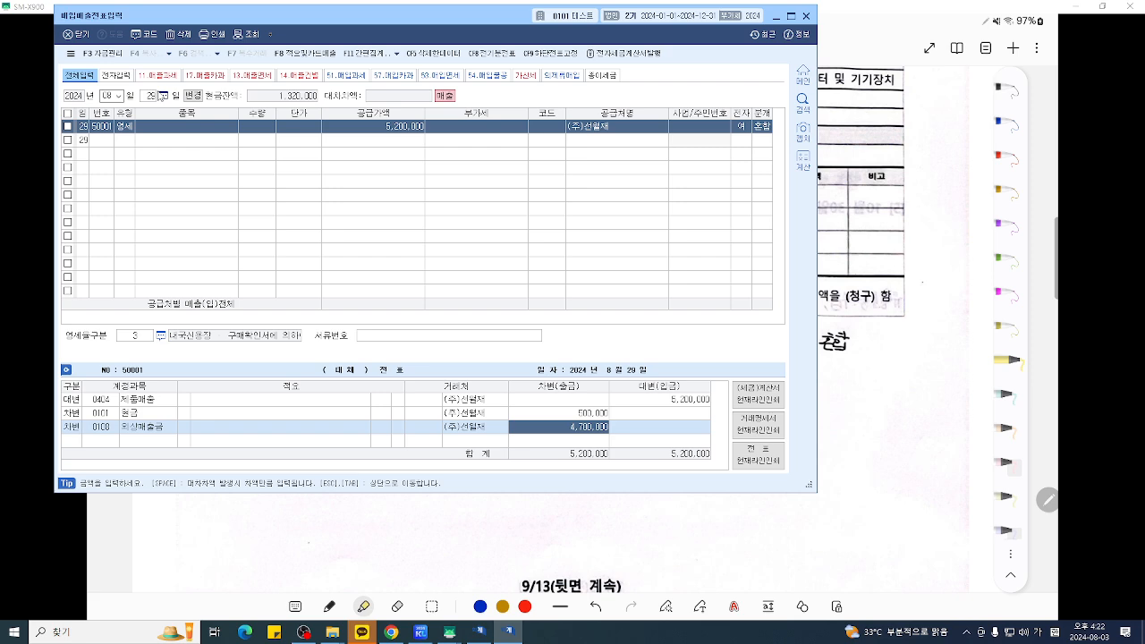
- In the scanned notes, highlight question 4's phrases on the product sale, 하움공업, the endorsed note (어음을 배서양도 받고) and collecting the rest next month
{"action": "left_click", "coordinate": [899, 431]}
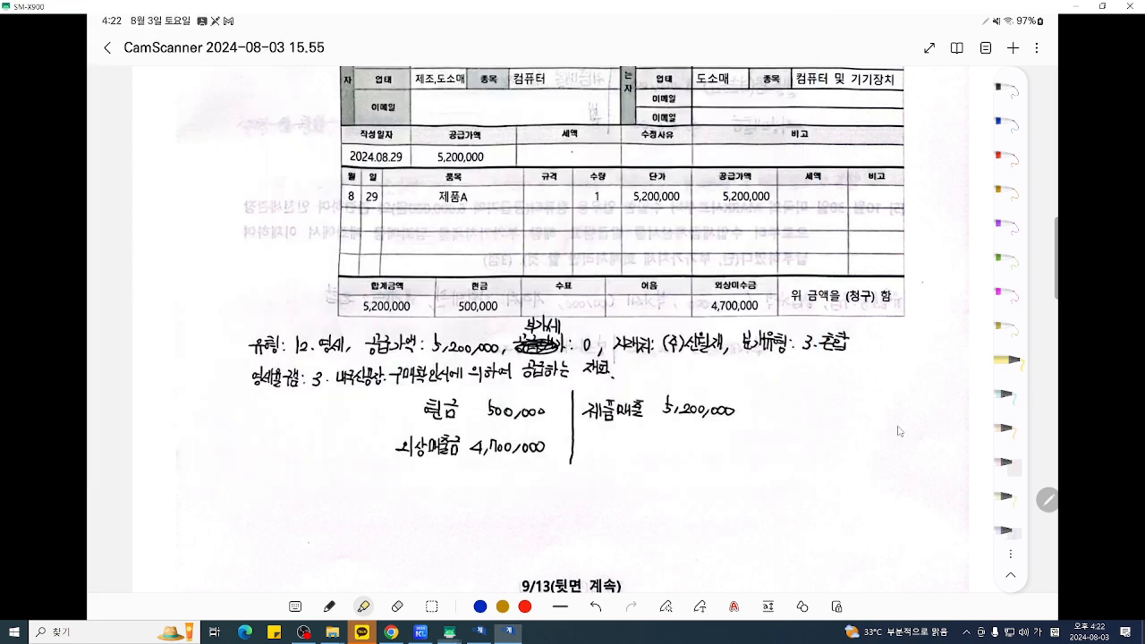
{"action": "scroll", "coordinate": [899, 431], "scroll_direction": "down", "scroll_amount": 5}
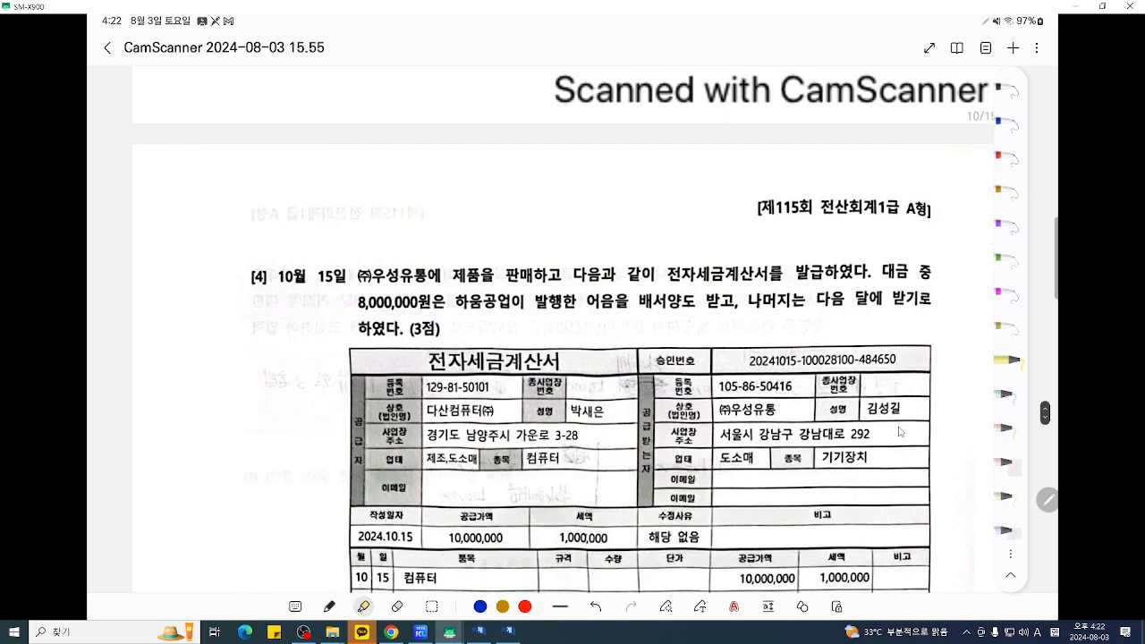
{"action": "scroll", "coordinate": [899, 431], "scroll_direction": "down", "scroll_amount": 2}
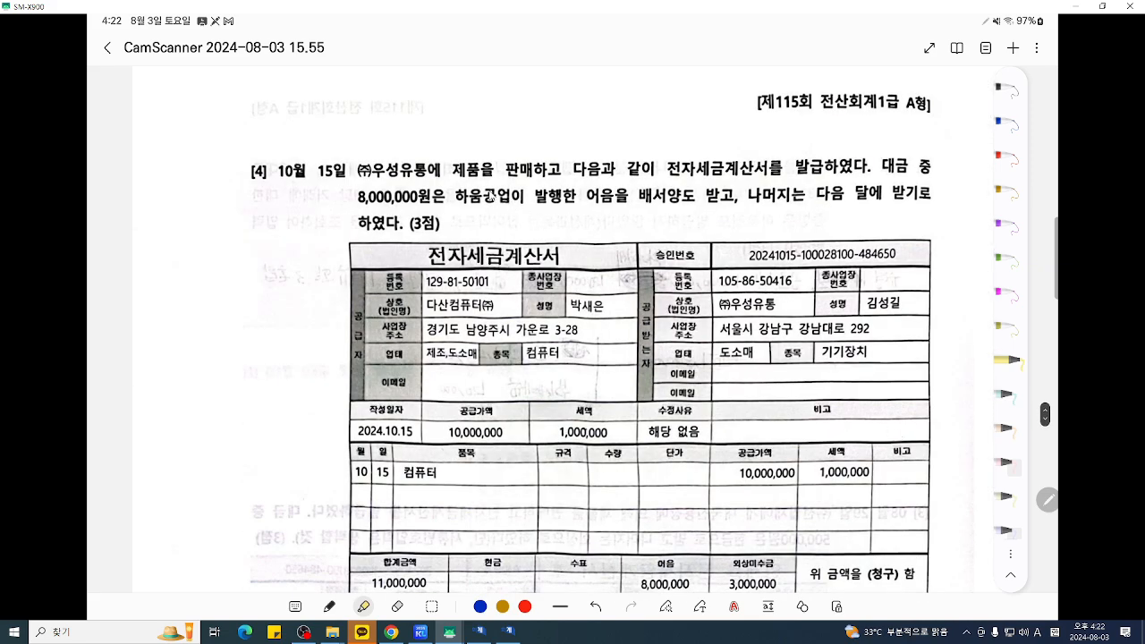
{"action": "scroll", "coordinate": [503, 194], "scroll_direction": "down", "scroll_amount": 1}
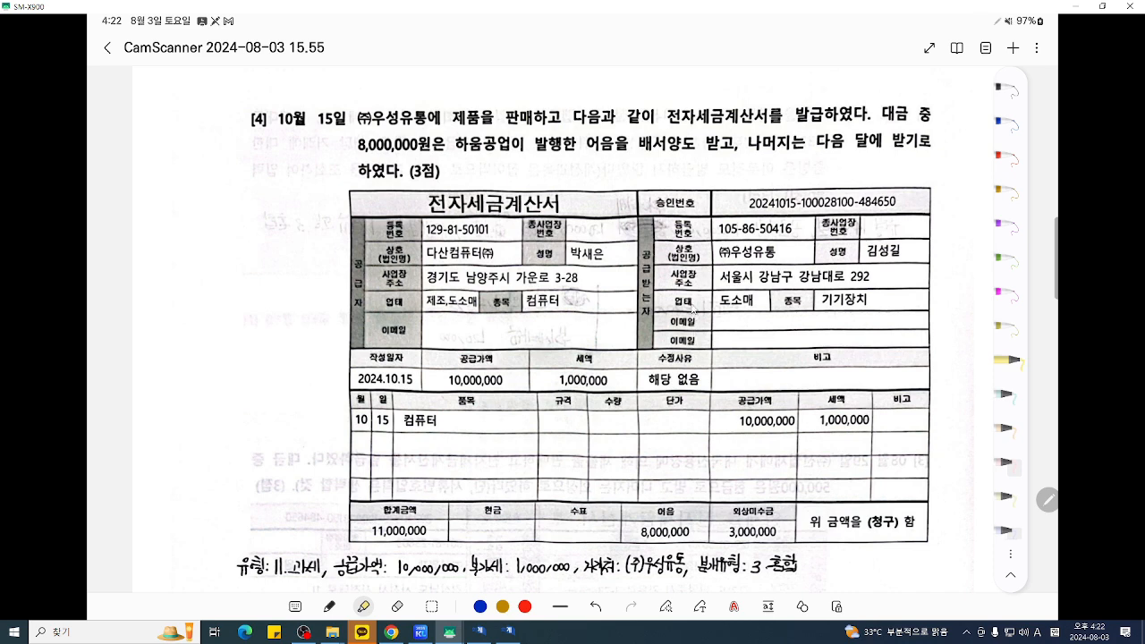
{"action": "left_click", "coordinate": [1007, 395]}
{"action": "mouse_move", "coordinate": [395, 107]}
{"action": "left_mouse_down"}
{"action": "mouse_move", "coordinate": [372, 115]}
{"action": "mouse_move", "coordinate": [520, 118]}
{"action": "left_mouse_up"}
{"action": "left_click_drag", "start_coordinate": [589, 143], "coordinate": [712, 143]}
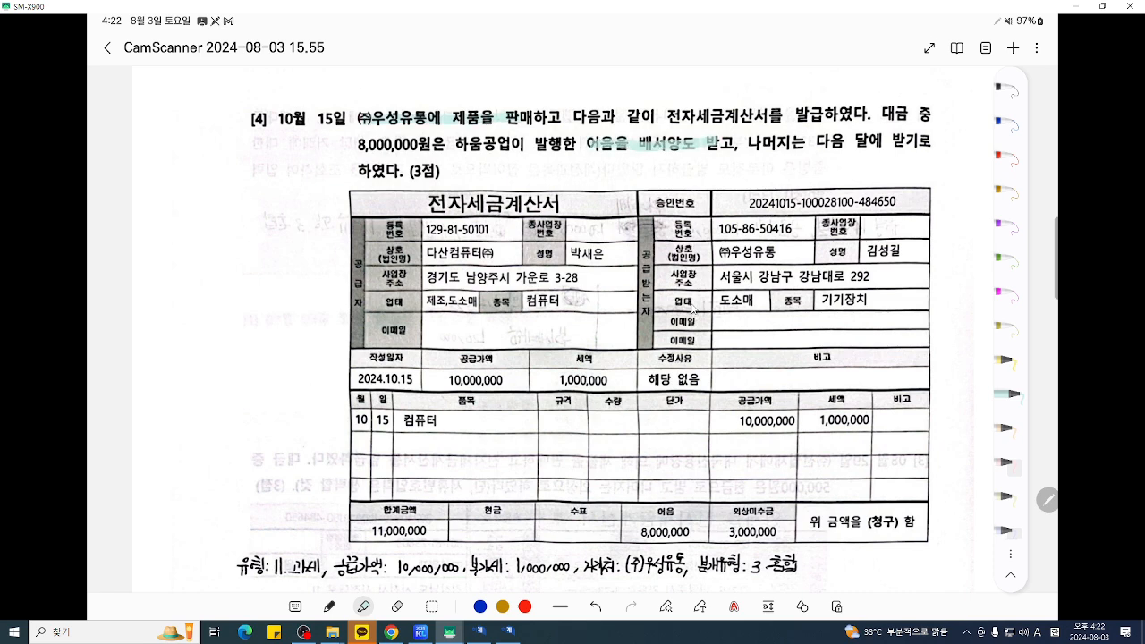
{"action": "left_click_drag", "start_coordinate": [456, 143], "coordinate": [514, 143]}
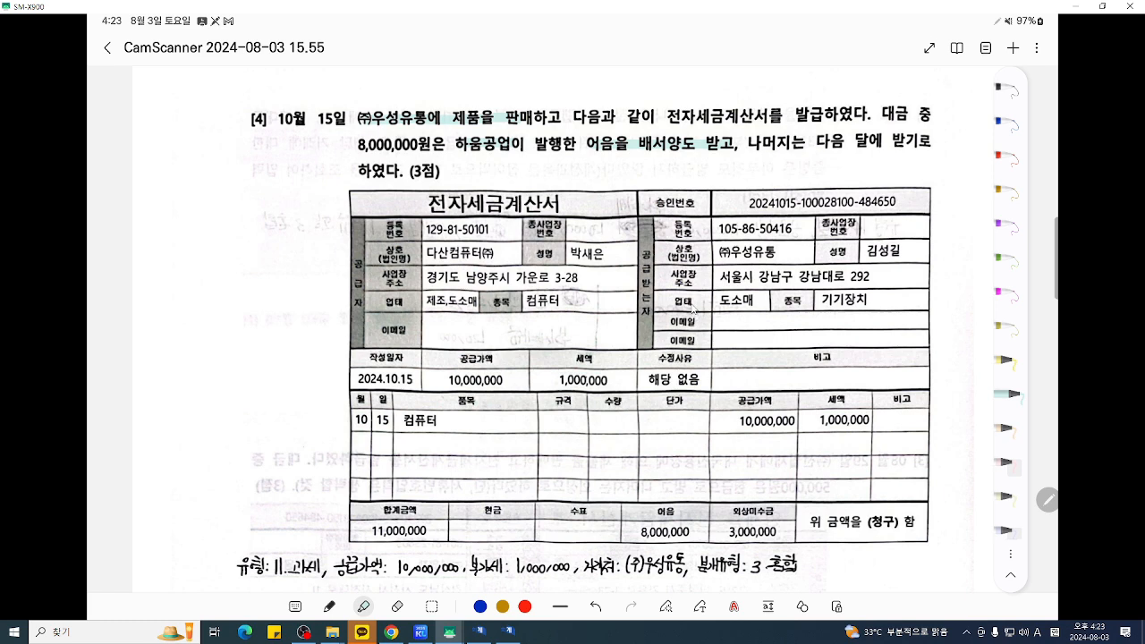
{"action": "left_click_drag", "start_coordinate": [750, 143], "coordinate": [929, 143]}
{"action": "left_click_drag", "start_coordinate": [360, 171], "coordinate": [394, 170]}
- Switch to 매입매출전표입력 and start an October 15 voucher with type (유형) 11, 과세
{"action": "scroll", "coordinate": [693, 310], "scroll_direction": "down", "scroll_amount": 5}
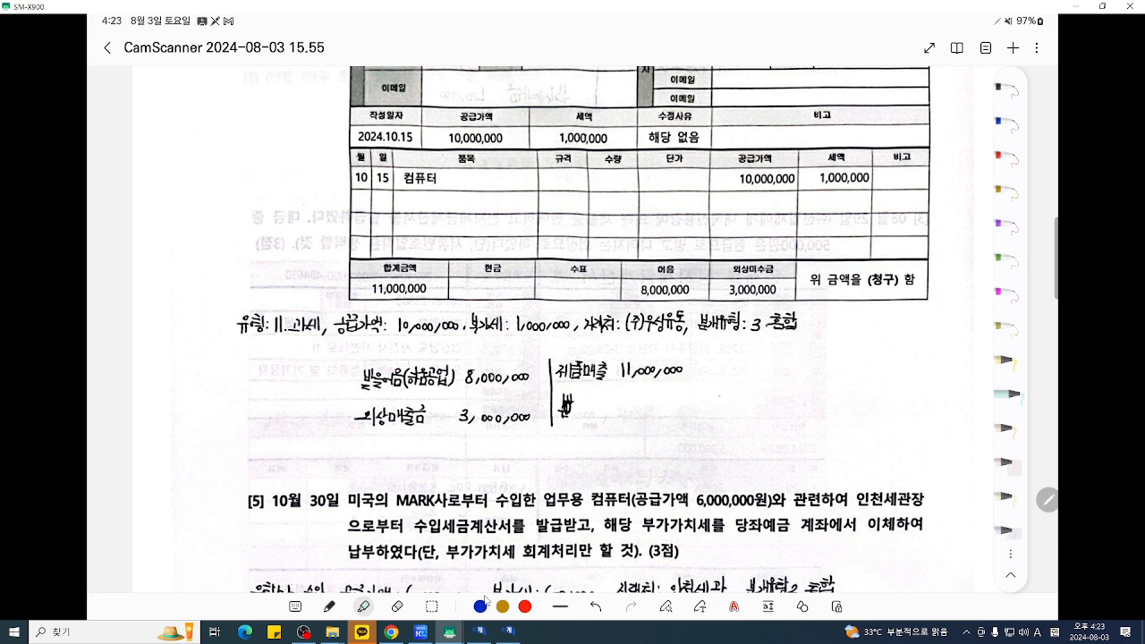
{"action": "left_click", "coordinate": [508, 631]}
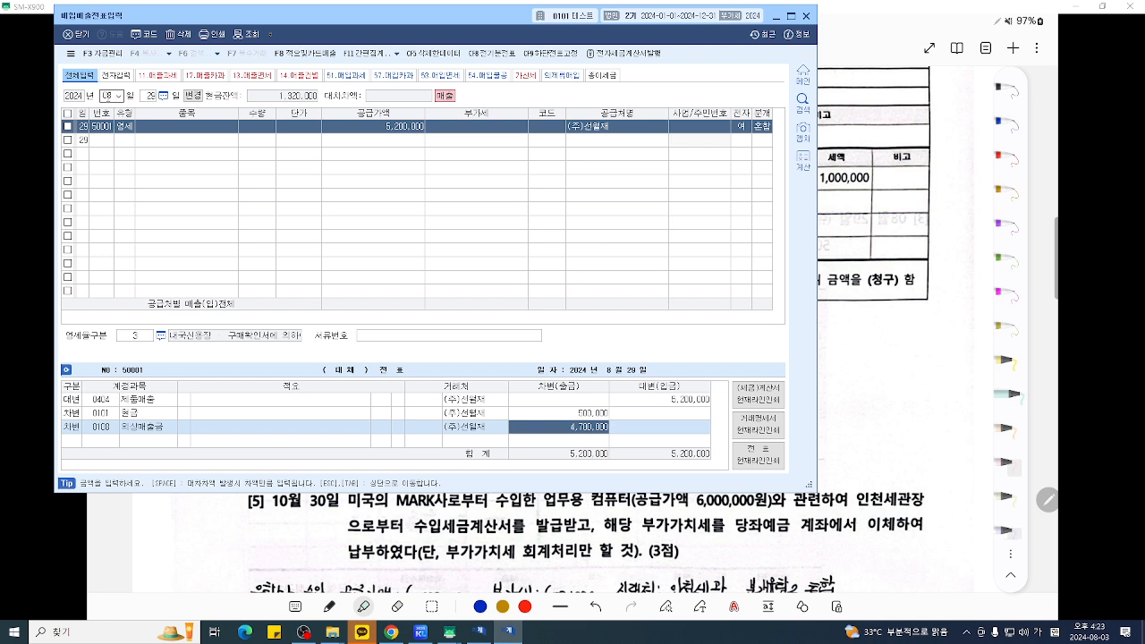
{"action": "left_click", "coordinate": [106, 95]}
{"action": "type", "text": "10"}
{"action": "key", "text": "Return"}
{"action": "type", "text": "15"}
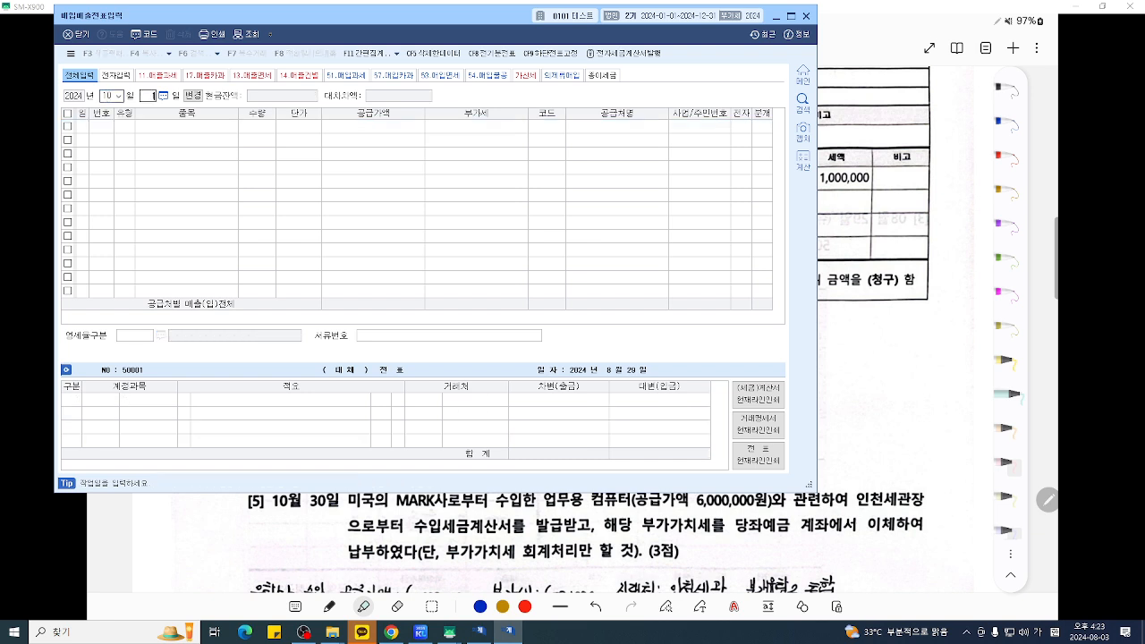
{"action": "key", "text": "Return"}
{"action": "type", "text": "11"}
{"action": "key", "text": "Return"}
{"action": "key", "text": "Return"}
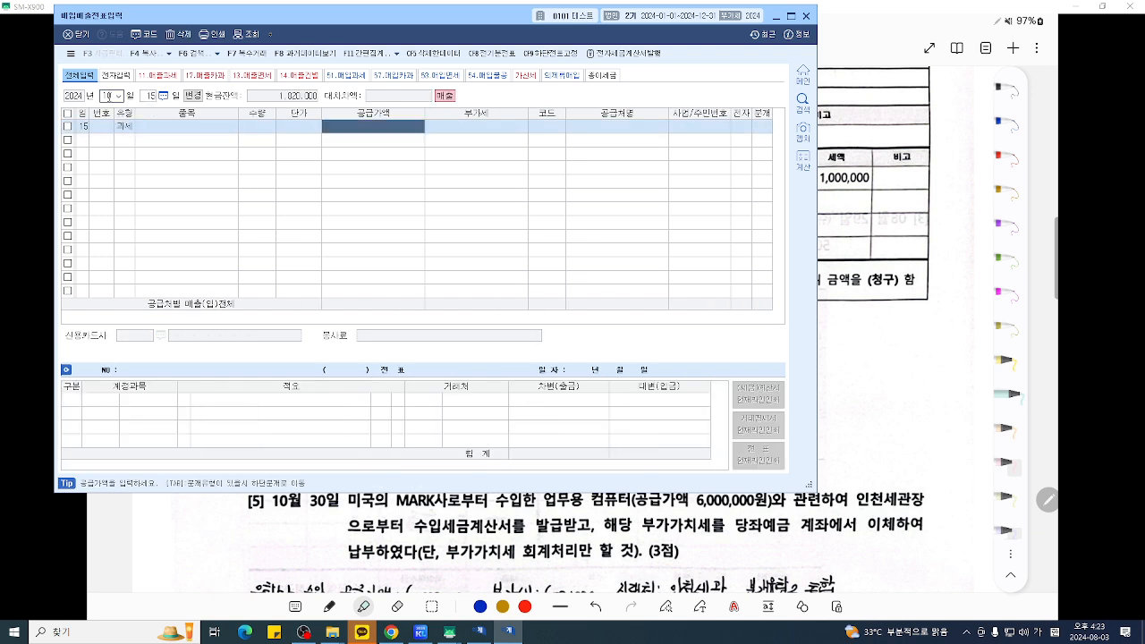
- Enter a supply amount of 10,000,000 and customer (주)우성유통 for the October 15 sale, with electronic invoice (전자) set to 1, 여
{"action": "type", "text": "10000000"}
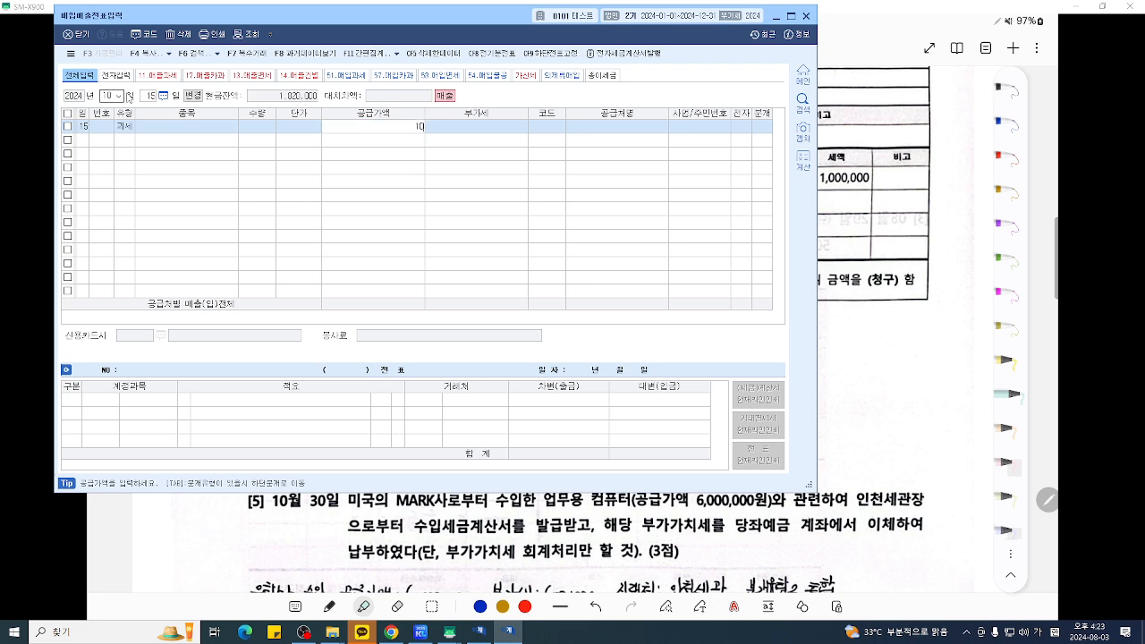
{"action": "key", "text": "Return"}
{"action": "key", "text": "Return"}
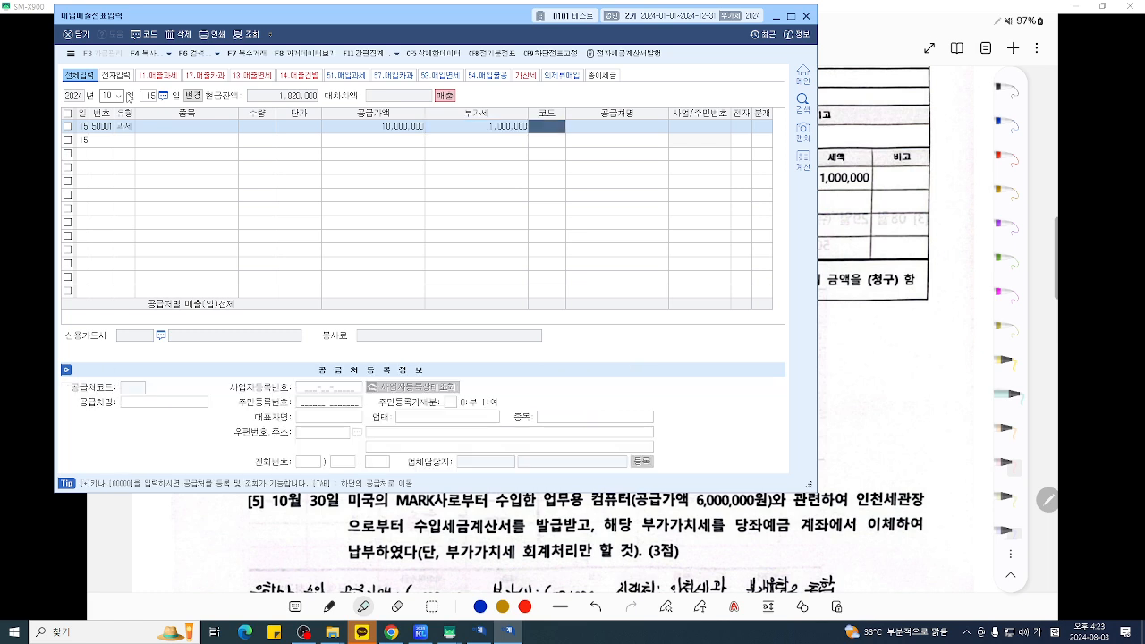
{"action": "key", "text": "Return"}
{"action": "type", "text": "(주"}
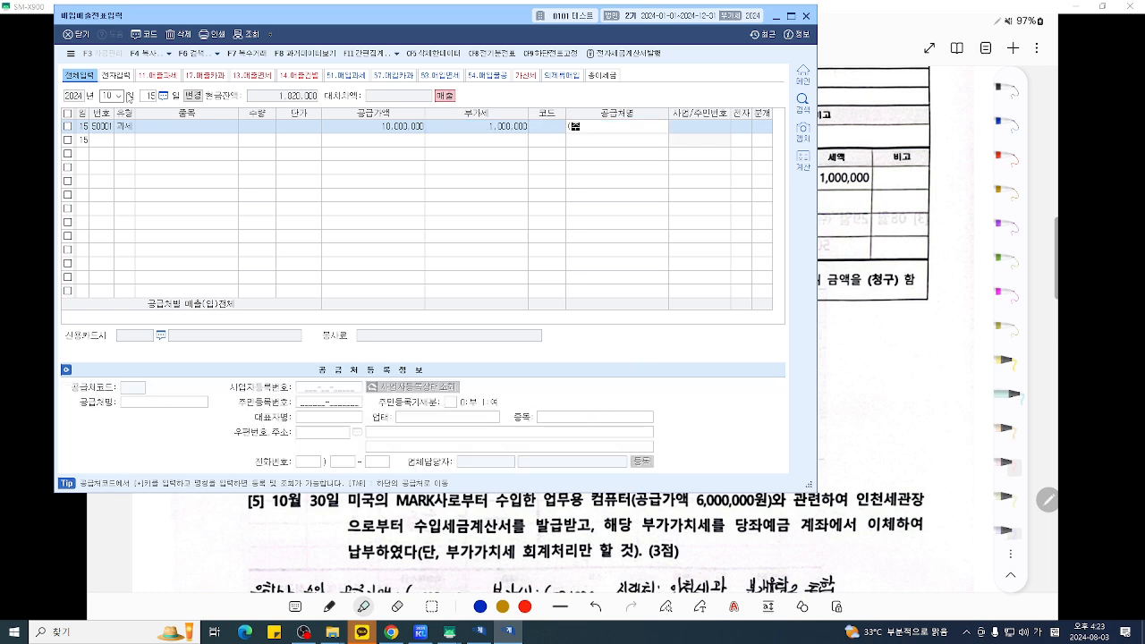
{"action": "type", "text": ")우성유통"}
{"action": "key", "text": "Return"}
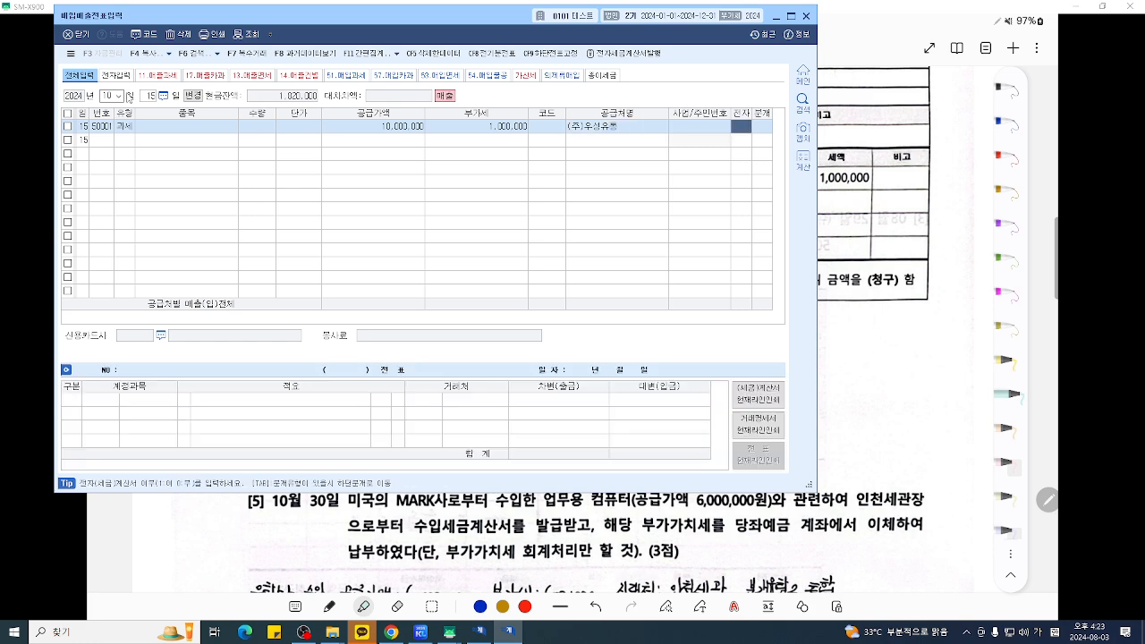
{"action": "key", "text": "1"}
{"action": "key", "text": "Return"}
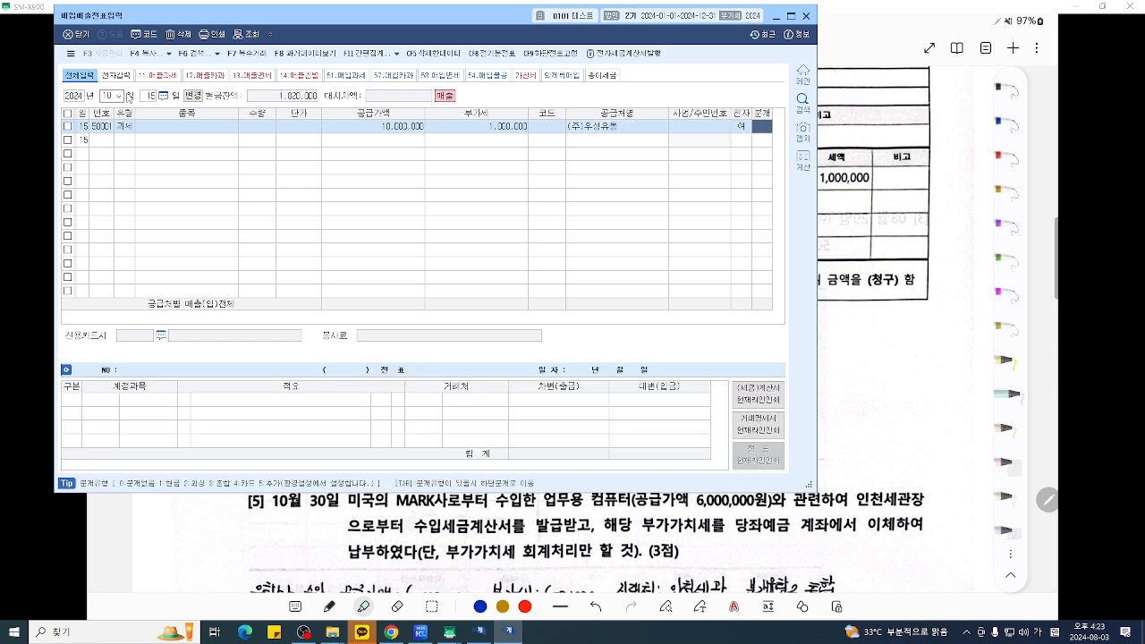
- Set the October 15 sale's journal type (분개) to 3, 혼합, and its sales credit account to 404, 제품매출
{"action": "key", "text": "3"}
{"action": "key", "text": "Return"}
{"action": "key", "text": "Return"}
{"action": "type", "text": "40"}
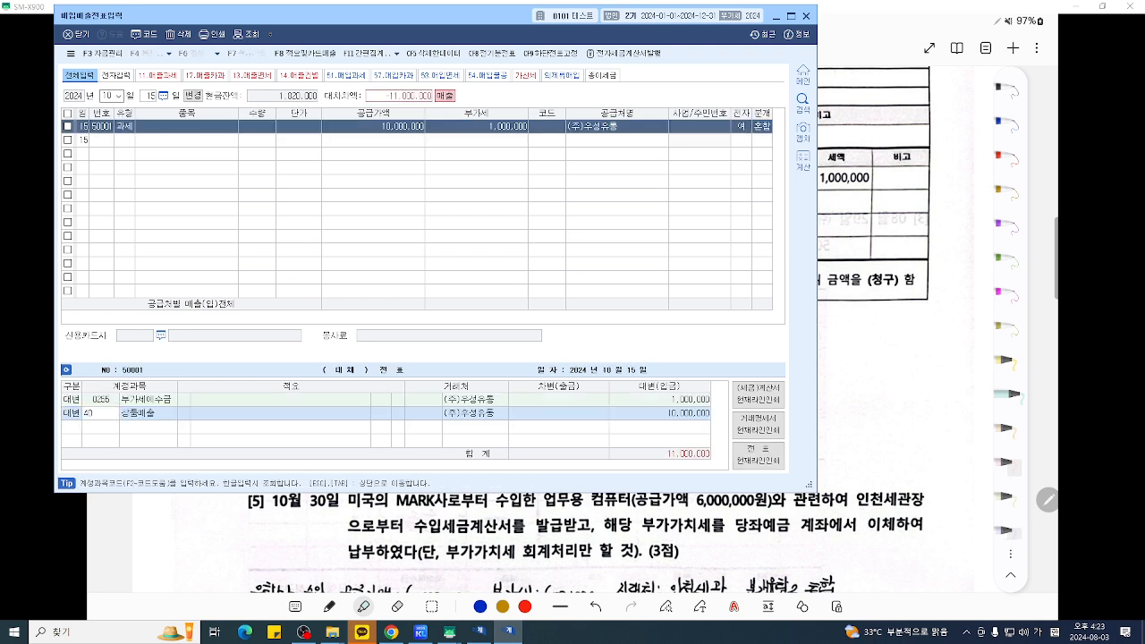
{"action": "type", "text": "4"}
{"action": "key", "text": "Return"}
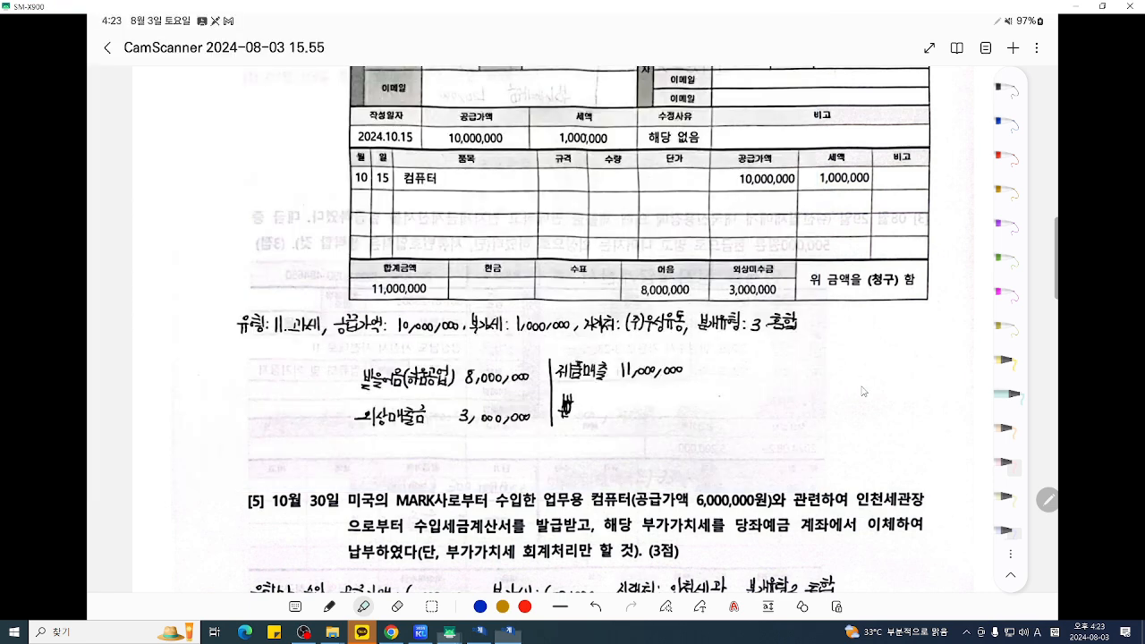
- Correct question 4's handwritten solution in the notes to 제품매출 10,000,000 and add 부가세예수금 1,000,000 on the credit side
{"action": "left_click", "coordinate": [850, 390]}
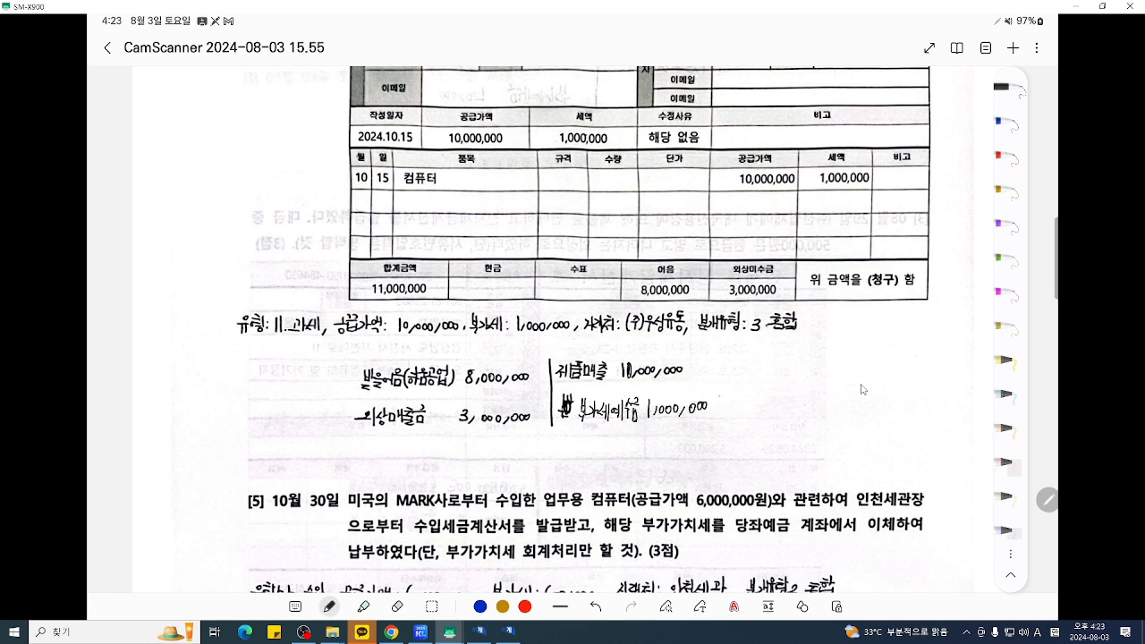
- Return to the October 15 voucher and add a debit line for 110, 받을어음
{"action": "left_click", "coordinate": [508, 631]}
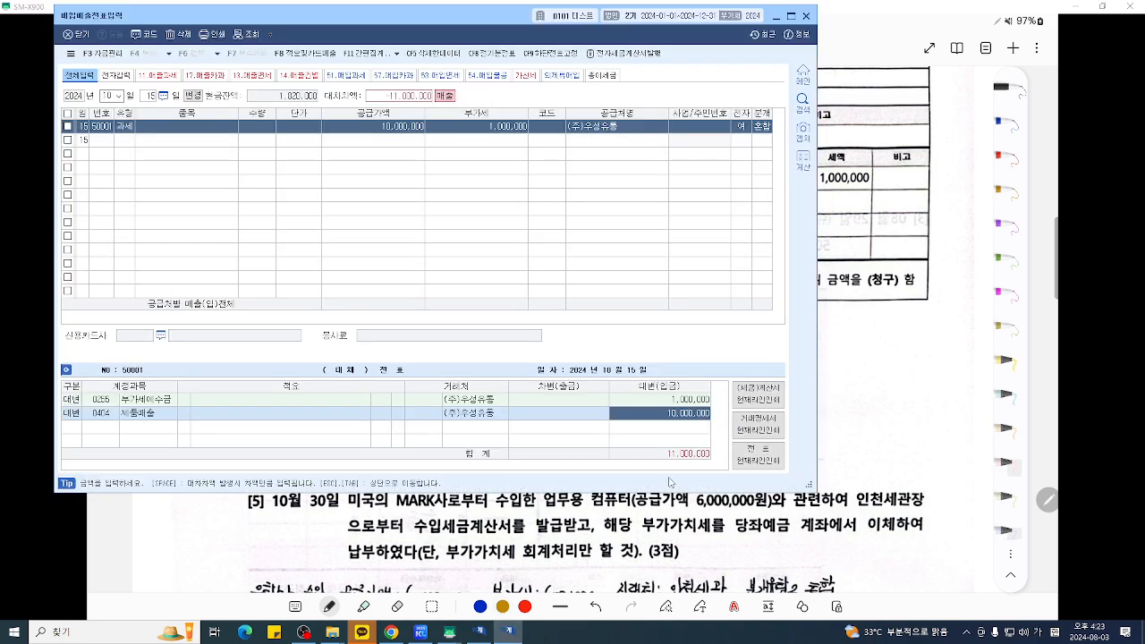
{"action": "key", "text": "Return"}
{"action": "type", "text": "110"}
{"action": "key", "text": "Return"}
{"action": "key", "text": "Left"}
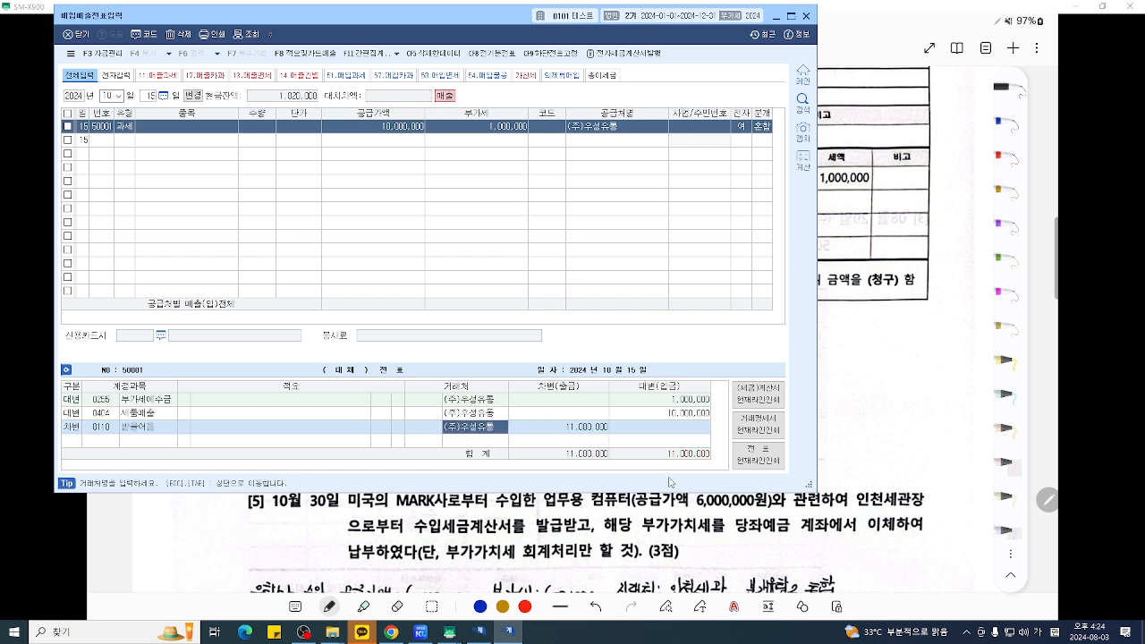
- Set the 받을어음 line's counterparty to 하움공업 and its debit amount to 8,000,000
{"action": "type", "text": "하용렴"}
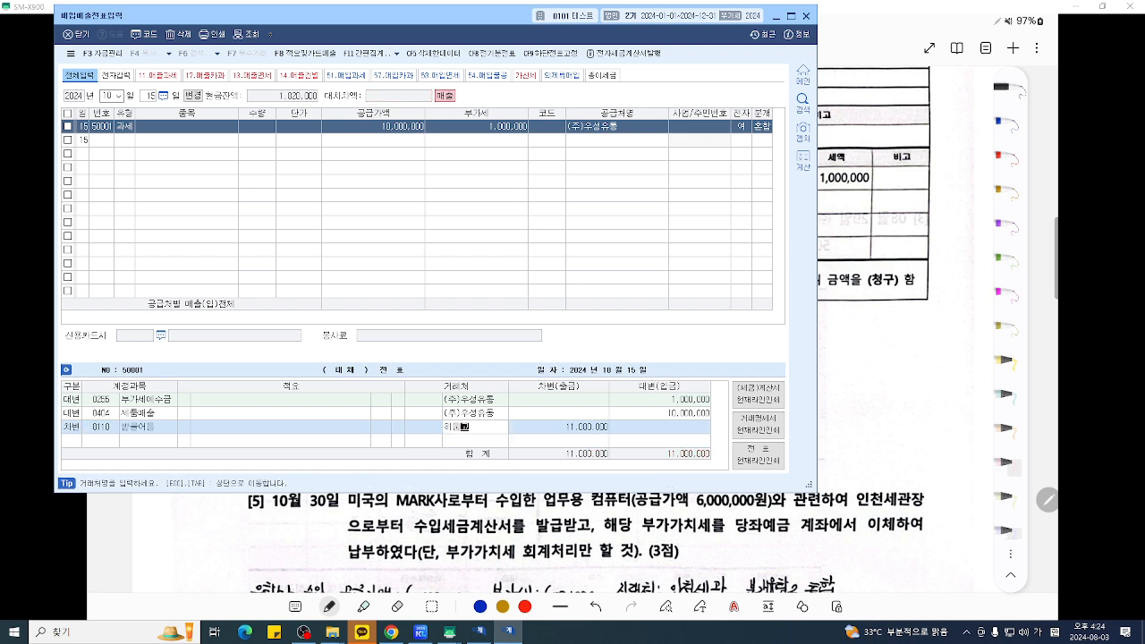
{"action": "key", "text": "Return"}
{"action": "key", "text": "Left"}
{"action": "key", "text": "Left"}
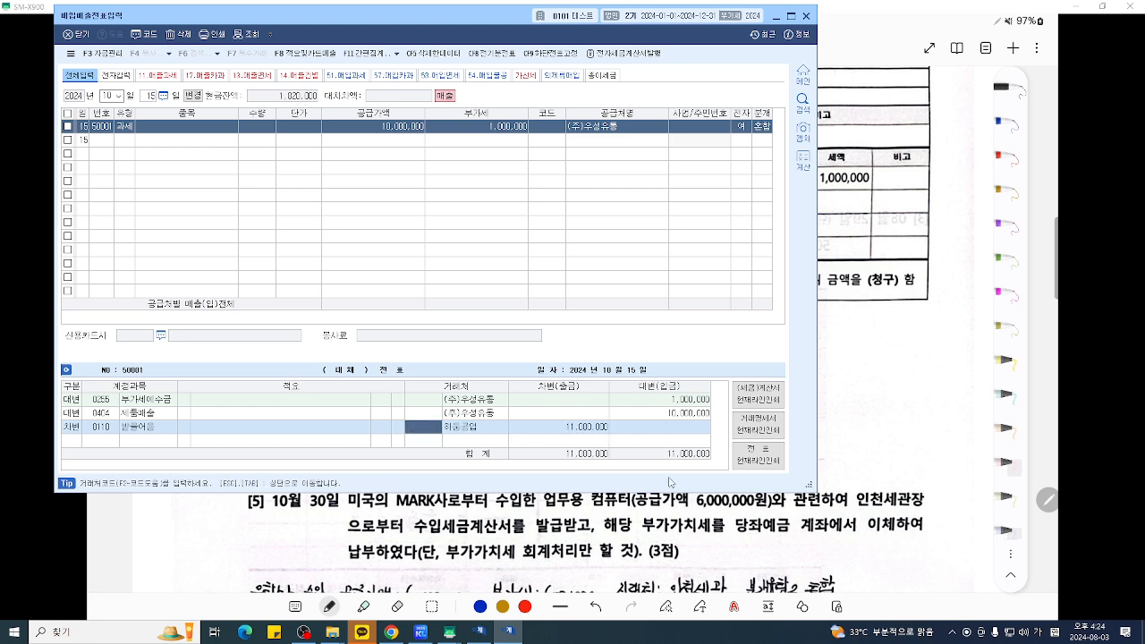
{"action": "key", "text": "Right"}
{"action": "key", "text": "Right"}
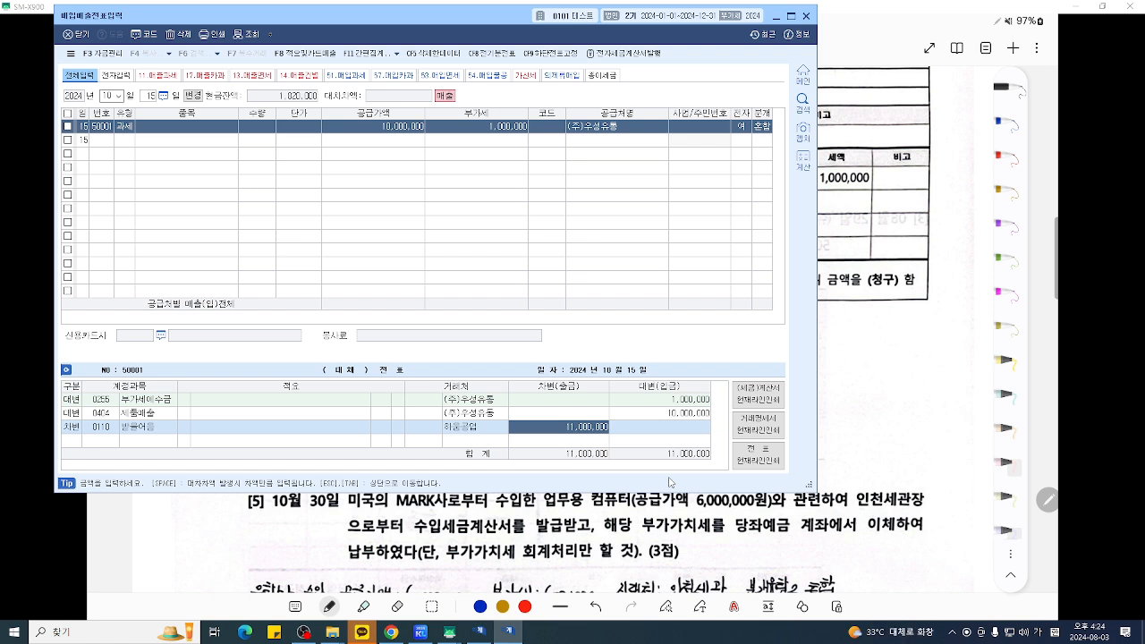
{"action": "type", "text": "8000000"}
{"action": "key", "text": "Return"}
- Add a debit line for 108, 외상매출금, with the remaining 3,000,000 to the October 15 voucher
{"action": "type", "text": "108"}
{"action": "key", "text": "Return"}
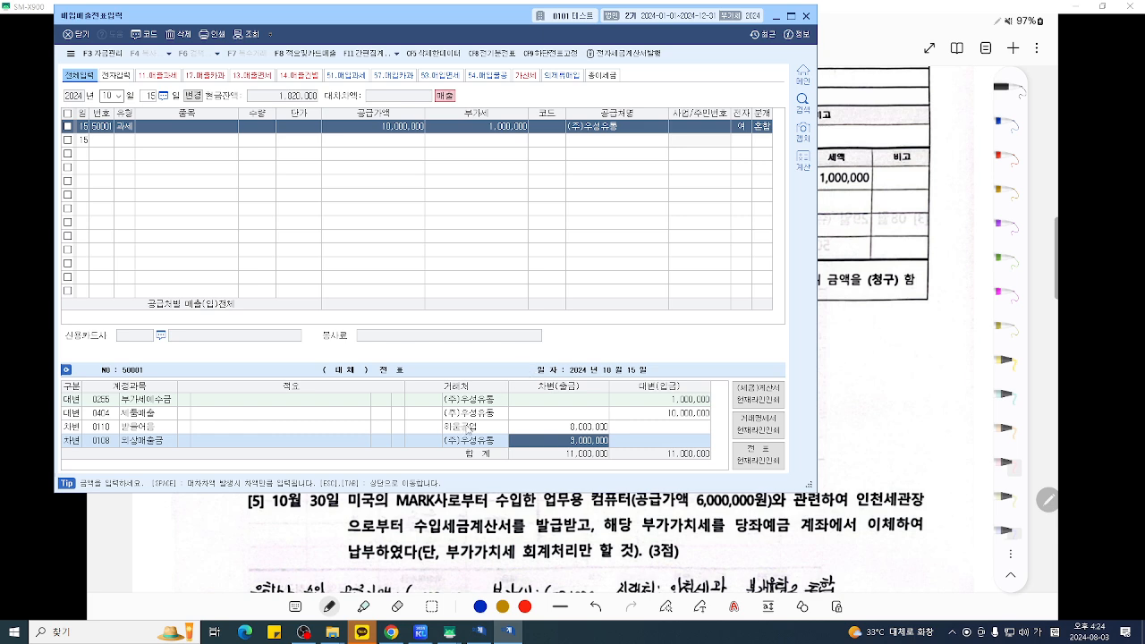
{"action": "left_click", "coordinate": [466, 427]}
- In the scanned notes, highlight 업무용 컴퓨터, 인천세관 and 수입세금계산서를 발급받고 in question 5, plus the counterparty label in its solution
{"action": "left_click", "coordinate": [916, 387]}
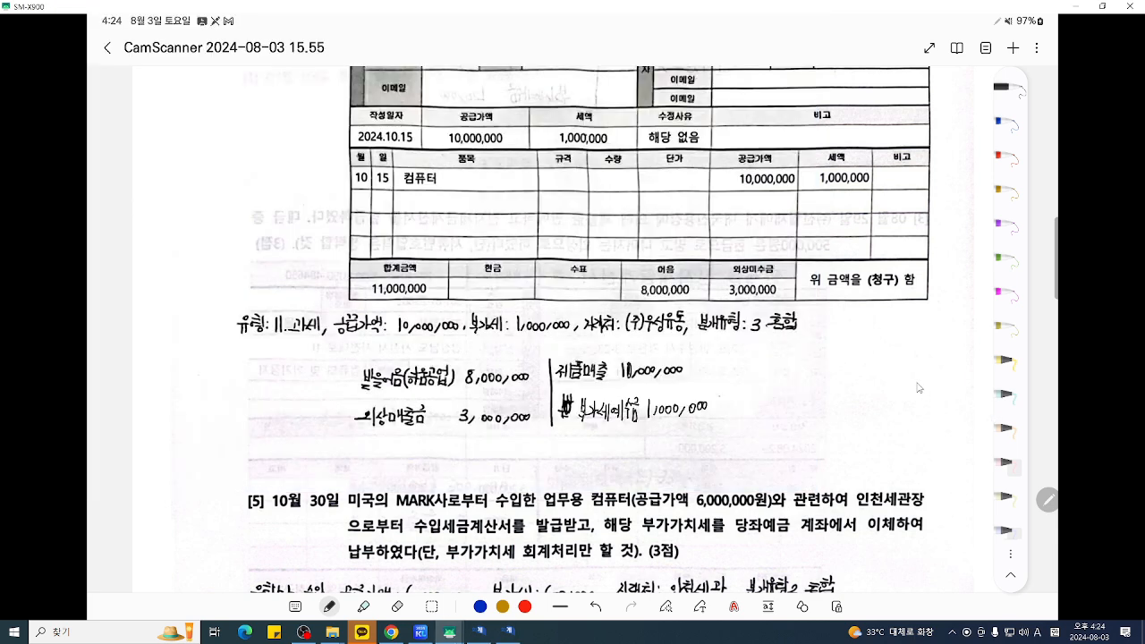
{"action": "scroll", "coordinate": [917, 387], "scroll_direction": "down", "scroll_amount": 5}
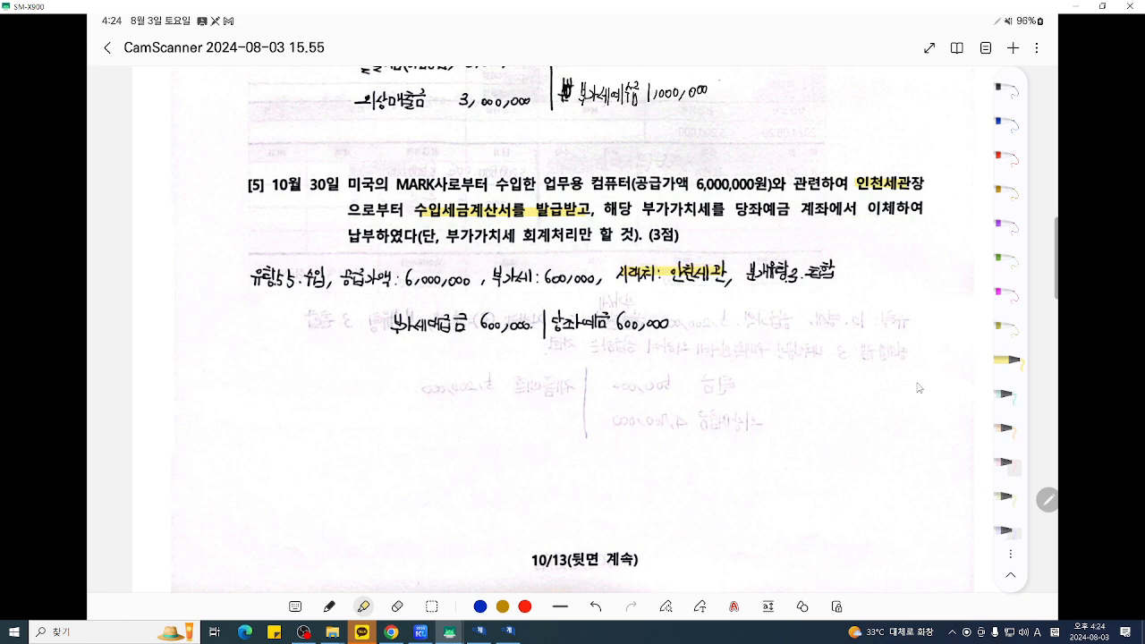
{"action": "left_click_drag", "start_coordinate": [546, 184], "coordinate": [617, 183]}
- Switch to 매입매출전표입력 and start an October 30 voucher with type (유형) 55, 수입, leaving the item blank
{"action": "left_click", "coordinate": [508, 631]}
{"action": "type", "text": "30"}
{"action": "key", "text": "Return"}
{"action": "type", "text": "55"}
{"action": "key", "text": "Return"}
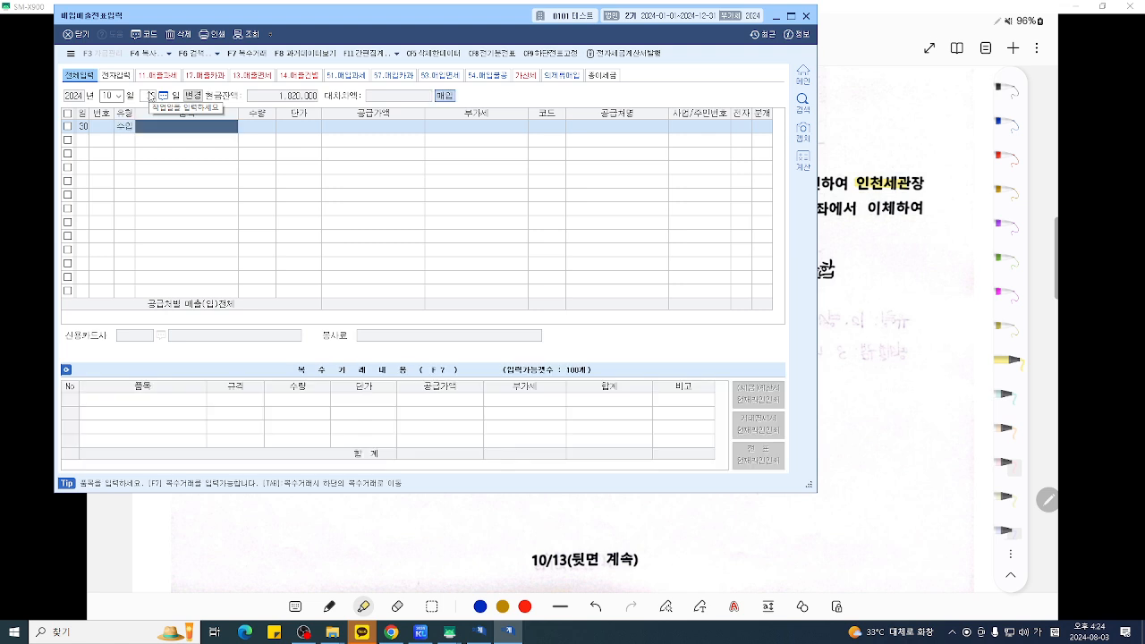
{"action": "key", "text": "Return"}
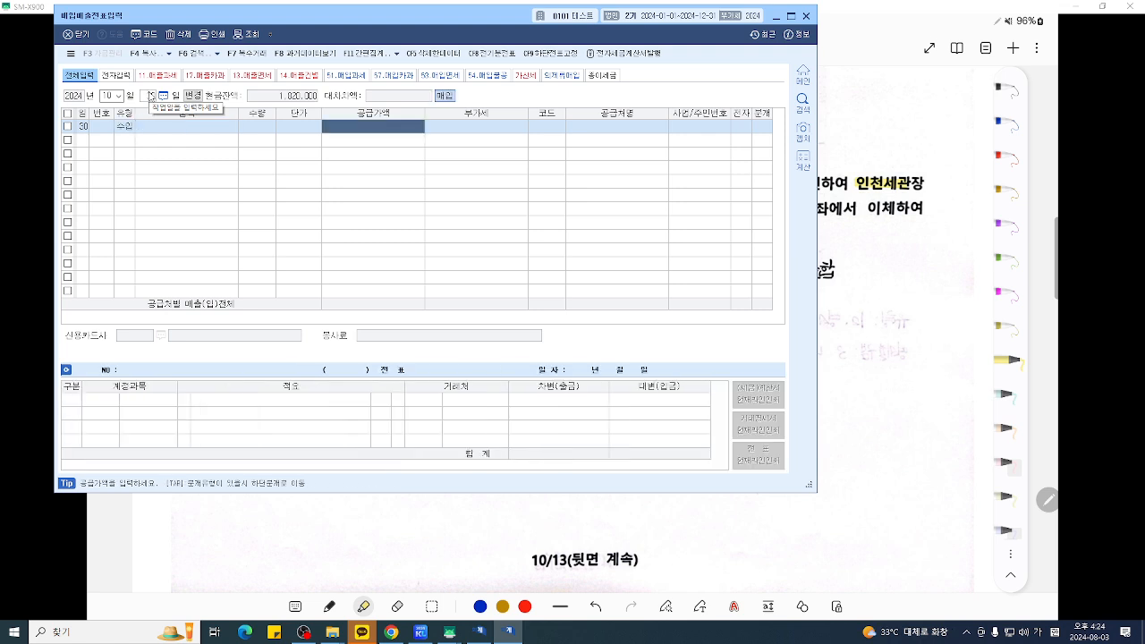
- Enter a supply amount of 6,000,000 and counterparty 인천세관 for the October 30 import purchase
{"action": "type", "text": "6000000"}
{"action": "key", "text": "Return"}
{"action": "key", "text": "Return"}
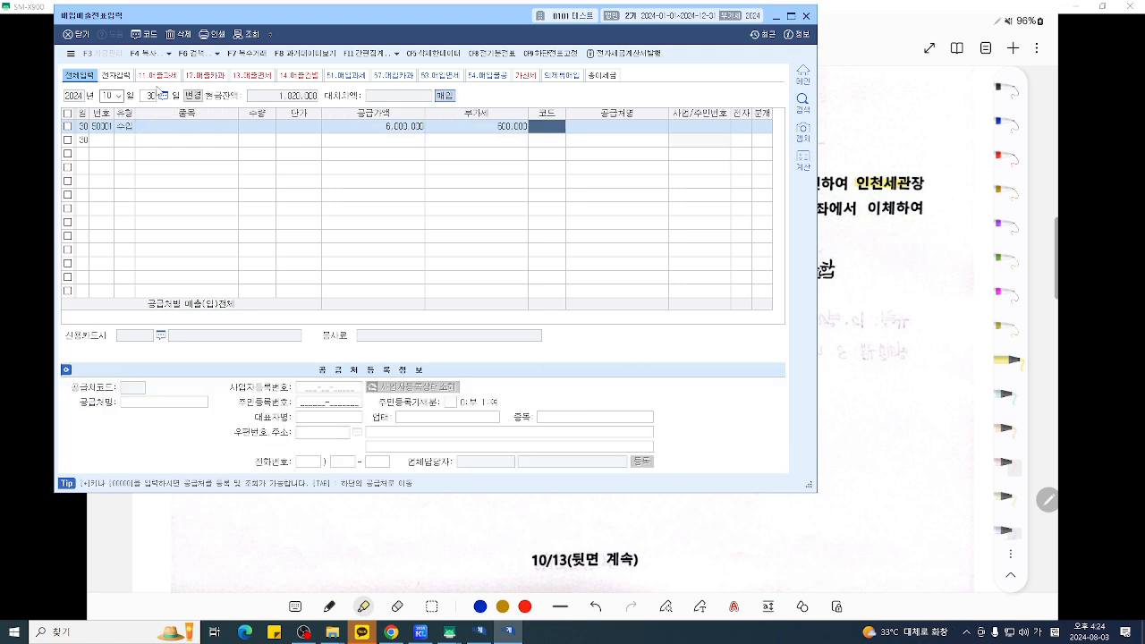
{"action": "key", "text": "Return"}
{"action": "type", "text": "인천세관"}
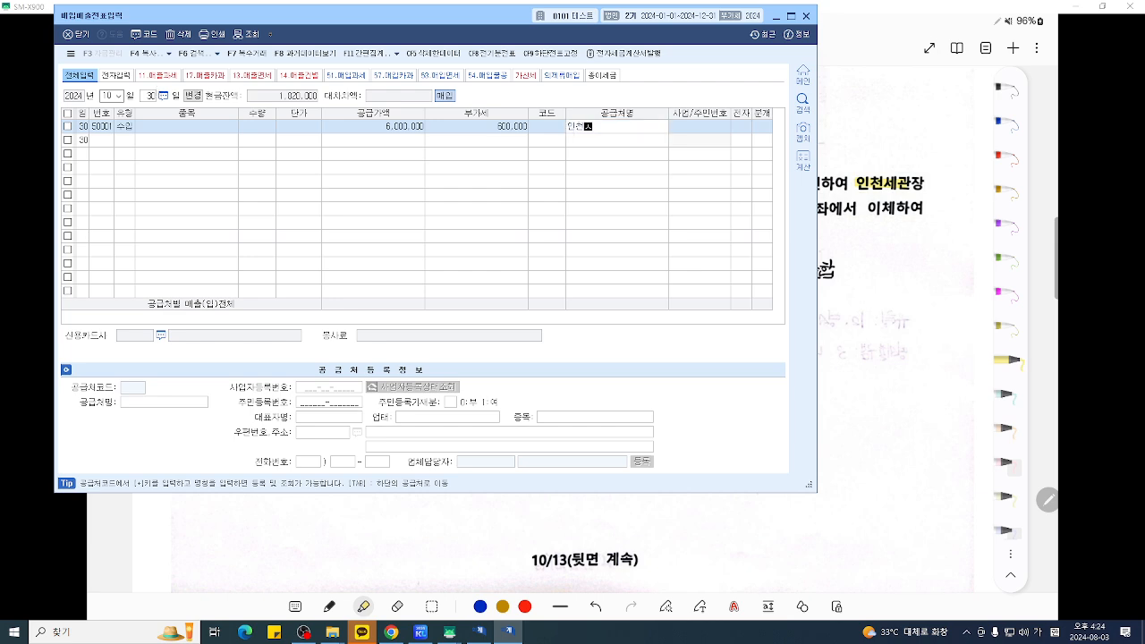
{"action": "key", "text": "Return"}
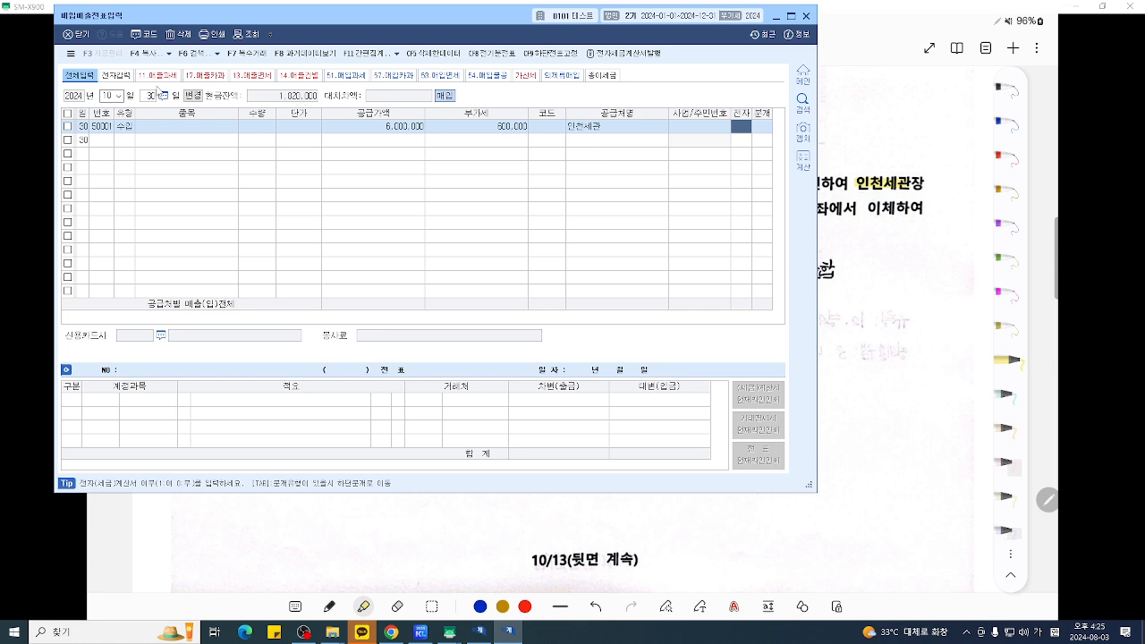
- After checking question 5 in the notes, set the October 30 import's electronic invoice (전자) to 1, 여, and journal type (분개) to 3, 혼합
{"action": "left_click", "coordinate": [873, 379]}
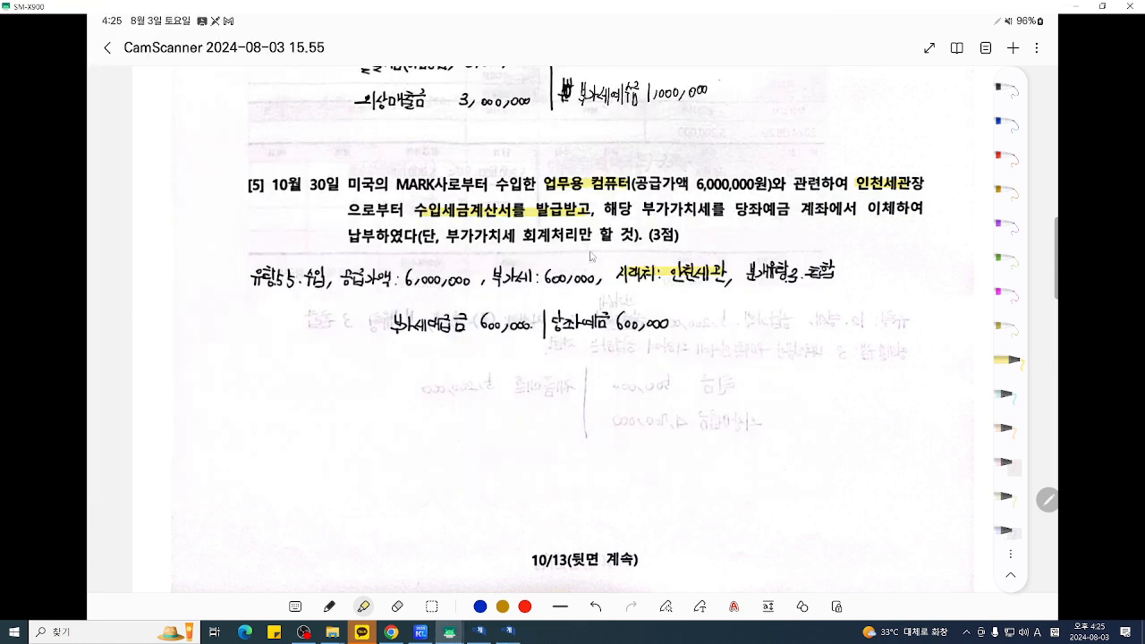
{"action": "left_click", "coordinate": [508, 632]}
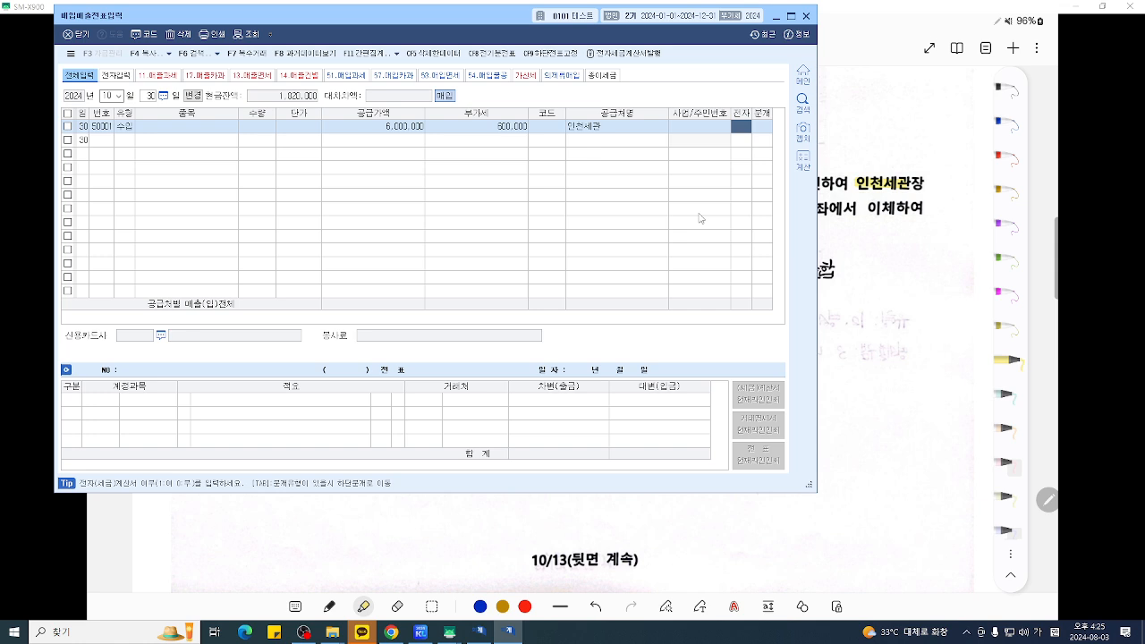
{"action": "type", "text": "1"}
{"action": "key", "text": "Return"}
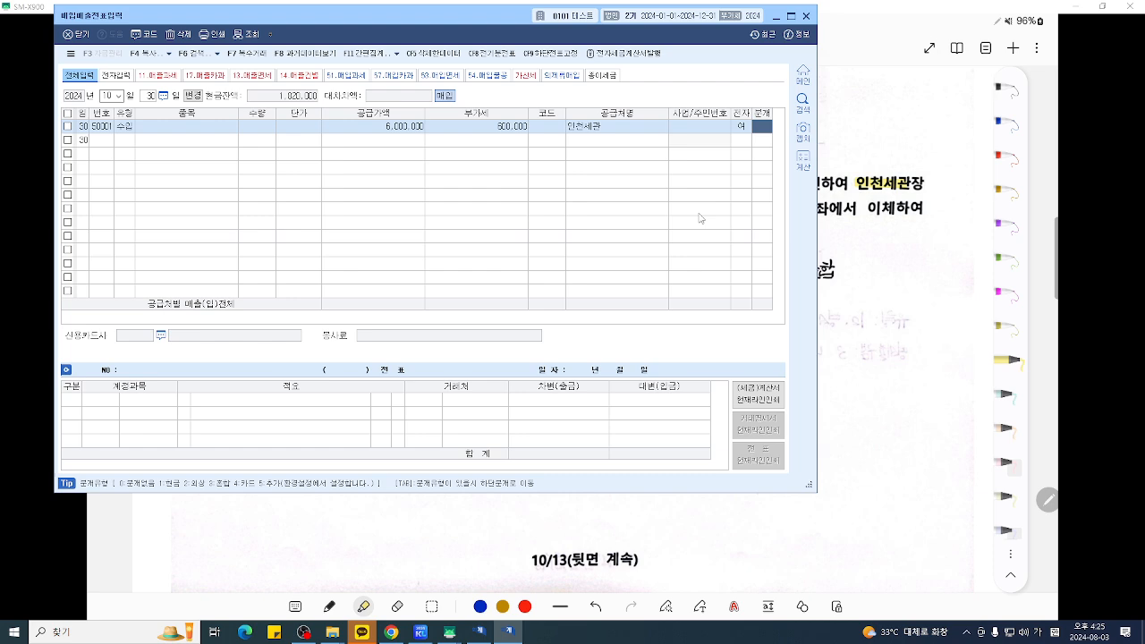
{"action": "type", "text": "3"}
{"action": "key", "text": "Return"}
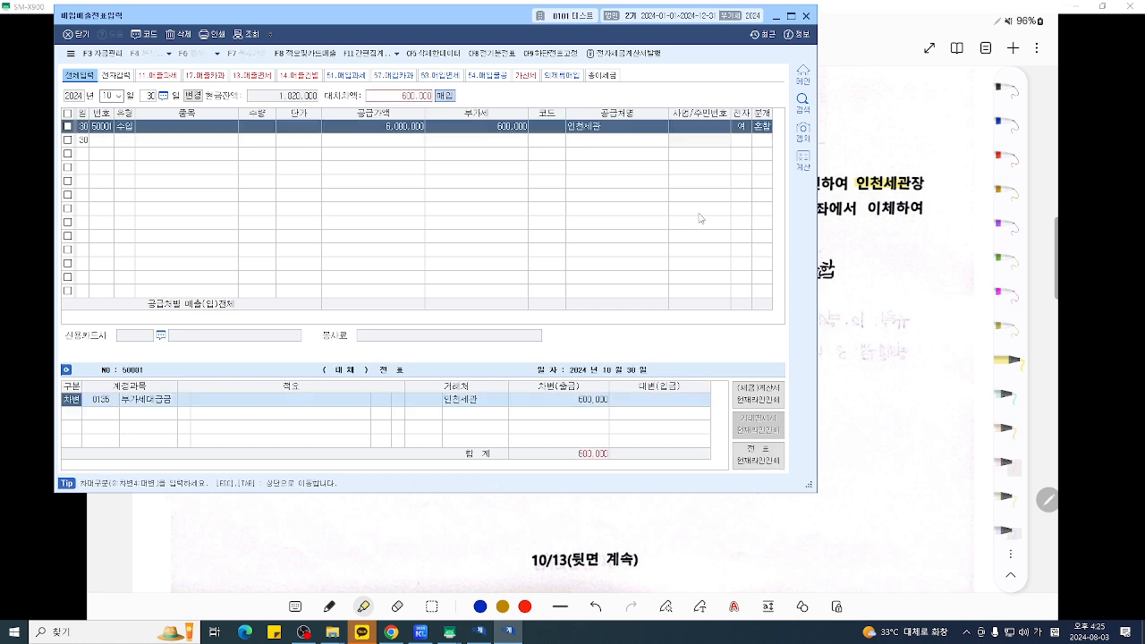
- Add a credit line to account 102, 당좌예금, for 600,000 in the October 30 import voucher
{"action": "key", "text": "Return"}
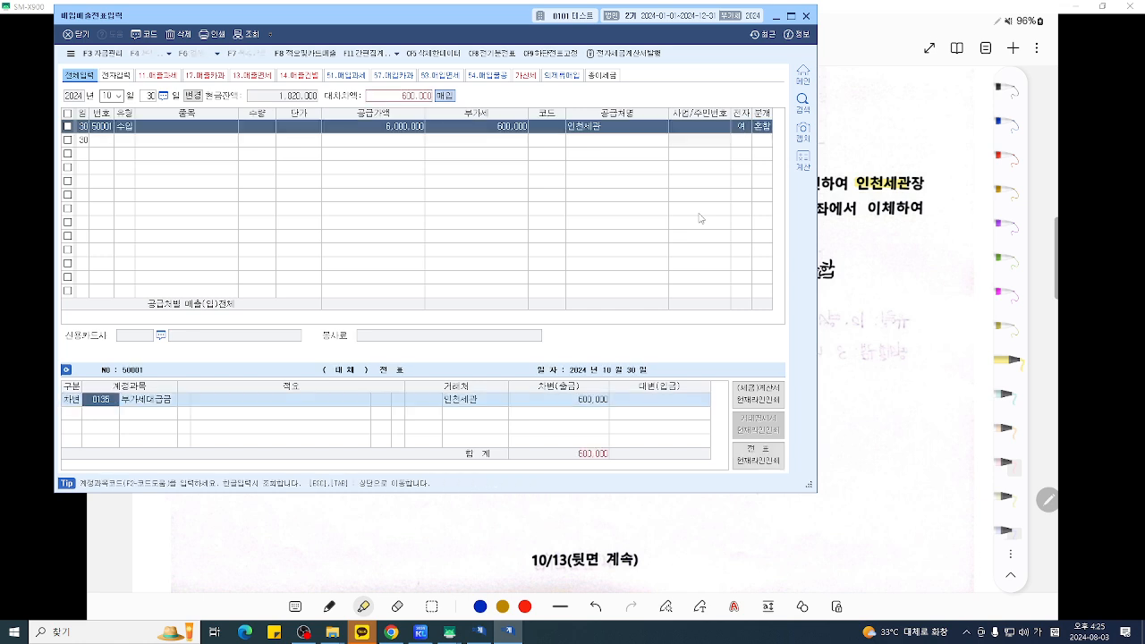
{"action": "key", "text": "Down"}
{"action": "type", "text": "4"}
{"action": "key", "text": "Return"}
{"action": "type", "text": "102"}
{"action": "key", "text": "Return"}
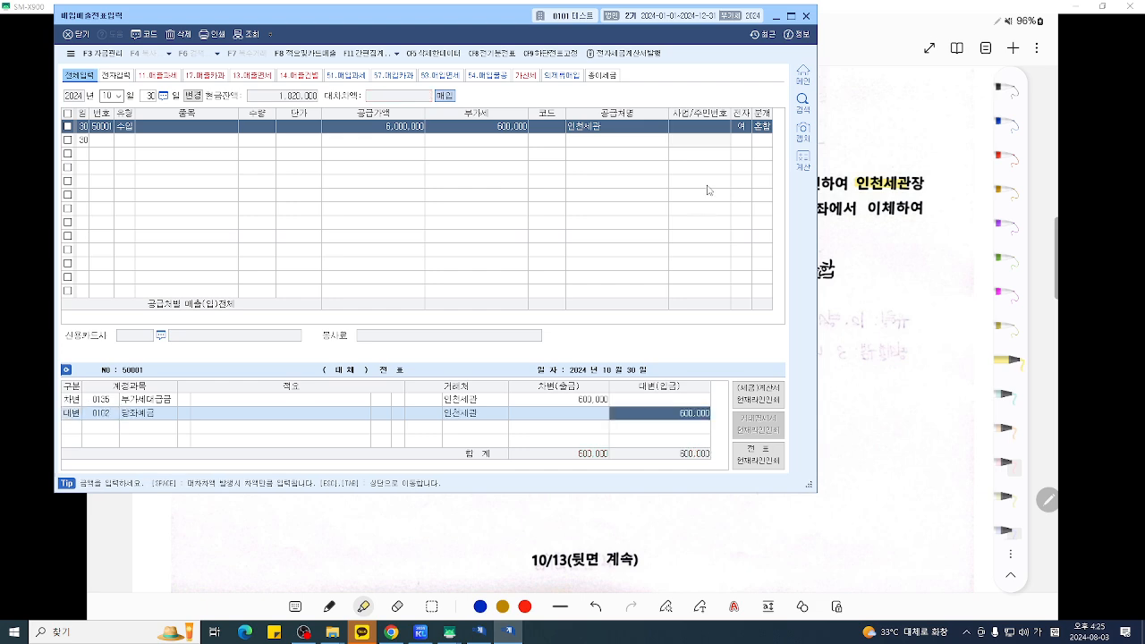
{"action": "left_click", "coordinate": [743, 128]}
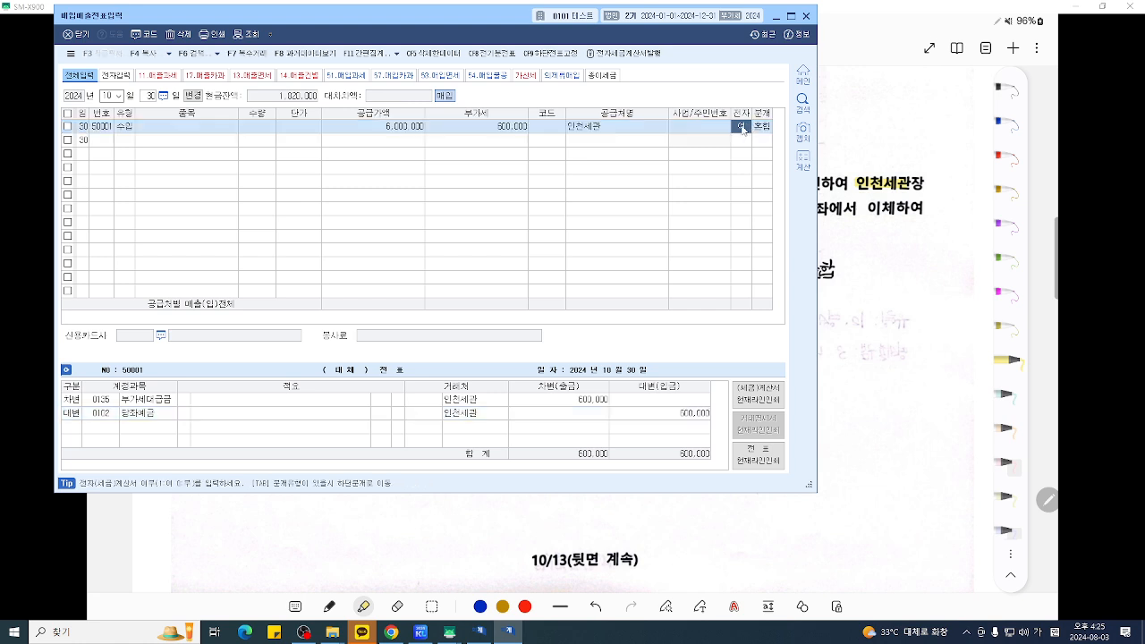
- In the scanned notes' question 6, highlight 샤인머스캣, the empty 부가세 amount, the 275,000원 cash payment phrase and 현금영수증을 발급받았다
{"action": "left_click", "coordinate": [846, 275]}
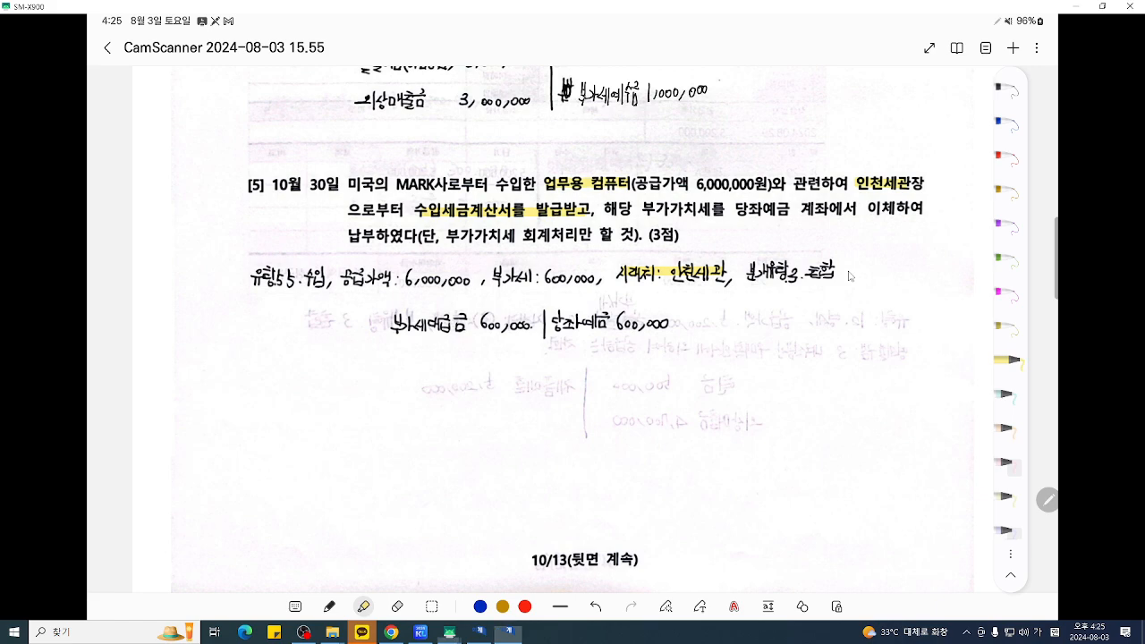
{"action": "scroll", "coordinate": [790, 278], "scroll_direction": "down", "scroll_amount": 3}
{"action": "scroll", "coordinate": [789, 278], "scroll_direction": "down", "scroll_amount": 10}
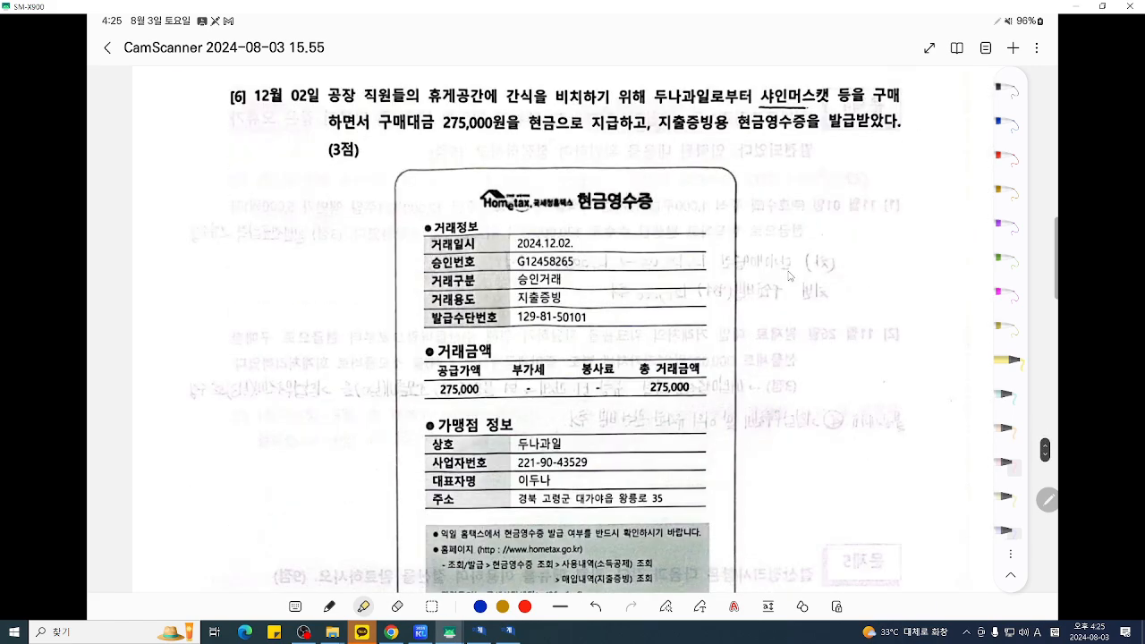
{"action": "scroll", "coordinate": [790, 278], "scroll_direction": "down", "scroll_amount": 2}
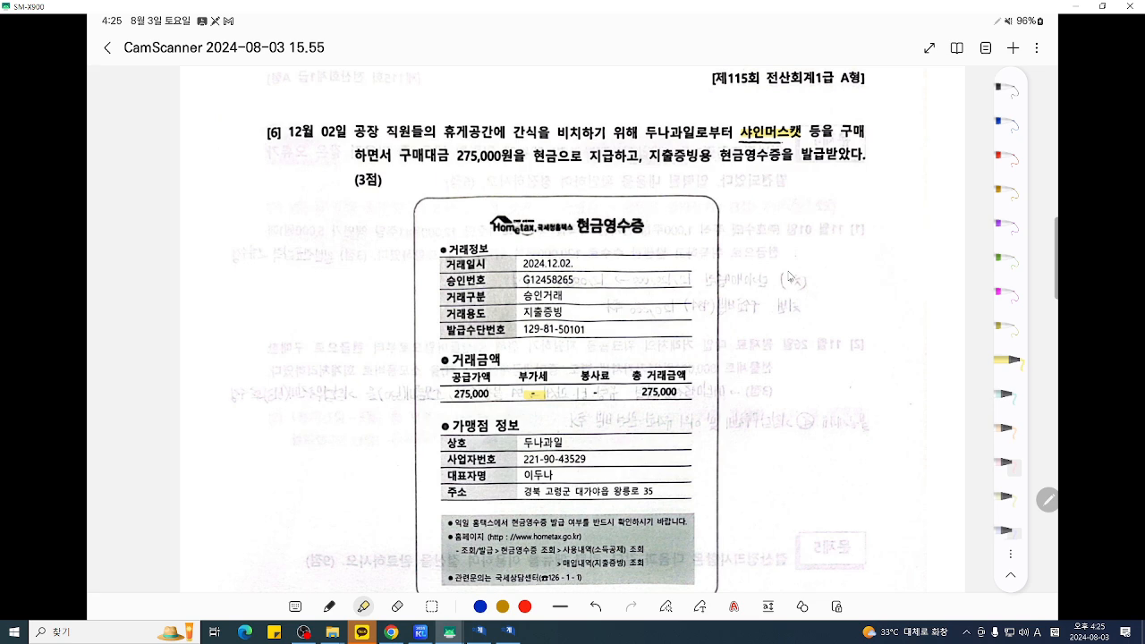
{"action": "left_click_drag", "start_coordinate": [401, 154], "coordinate": [609, 155]}
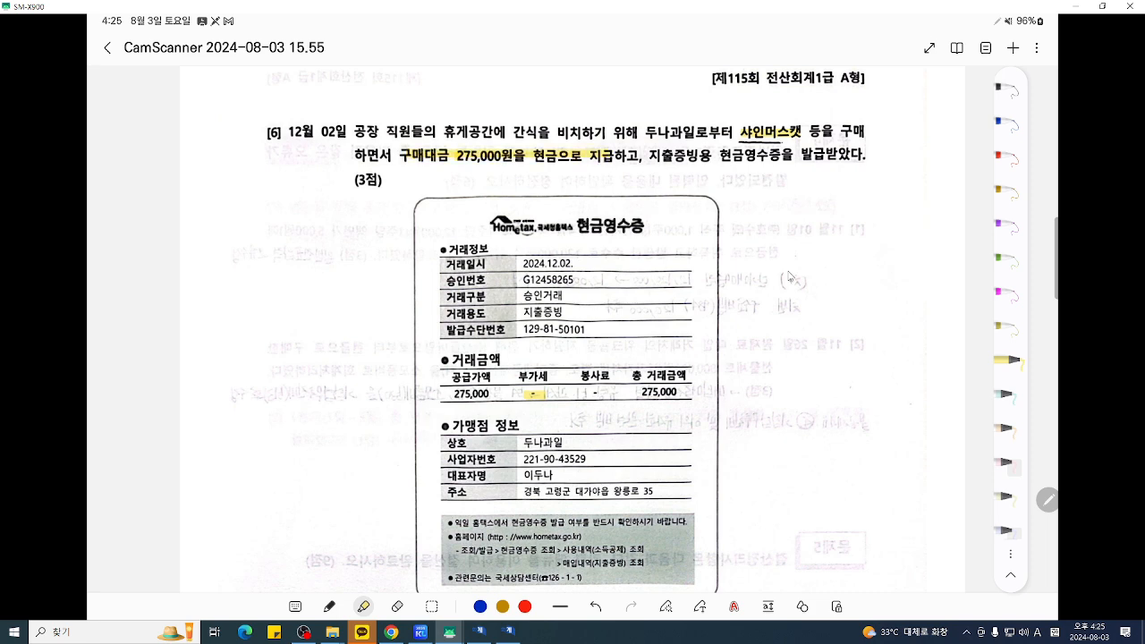
{"action": "left_click_drag", "start_coordinate": [719, 155], "coordinate": [868, 154]}
- Switch to 매입매출전표입력 and start a December 2 voucher with type (유형) 62, 현면, leaving the item blank
{"action": "left_click", "coordinate": [510, 630]}
{"action": "type", "text": "12"}
{"action": "key", "text": "Return"}
{"action": "type", "text": "2"}
{"action": "key", "text": "Return"}
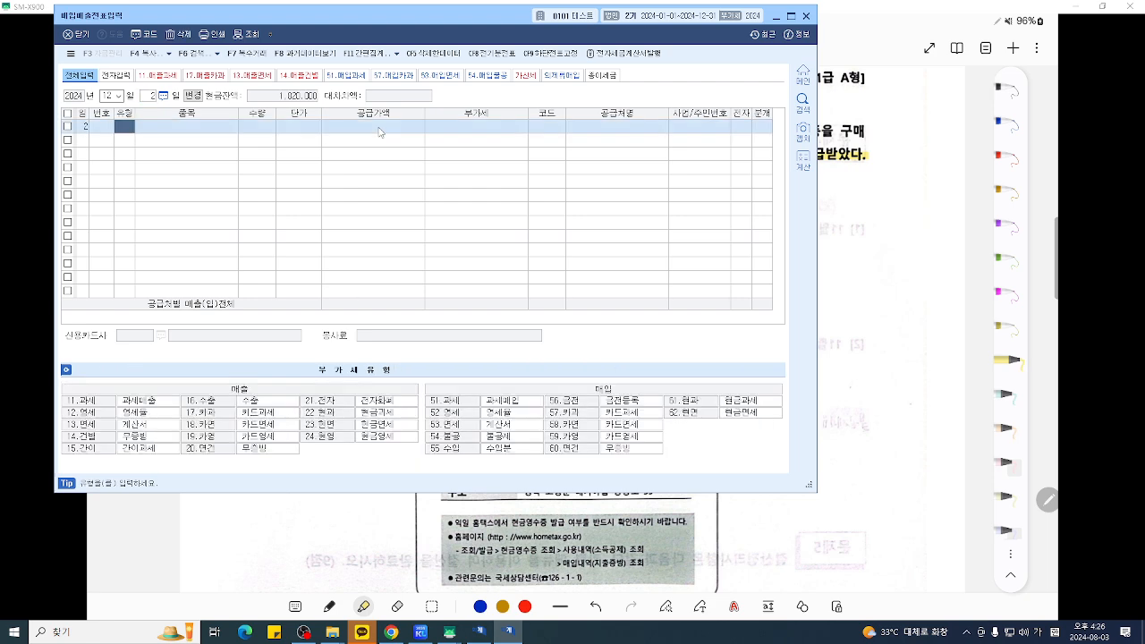
{"action": "type", "text": "62"}
{"action": "key", "text": "Return"}
{"action": "left_click", "coordinate": [380, 133]}
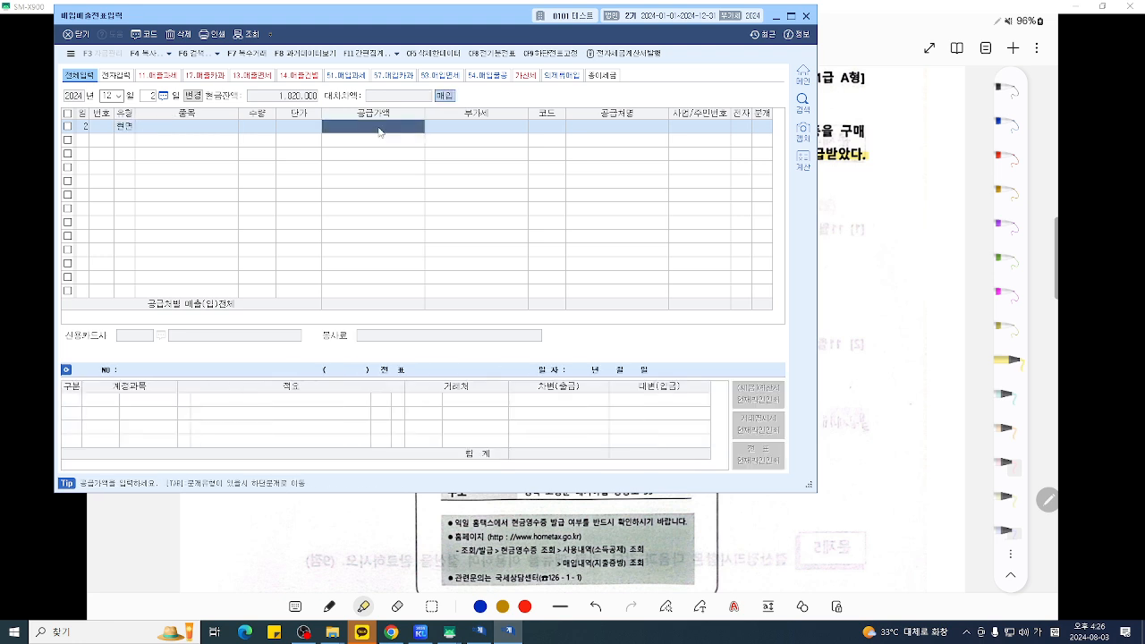
- Enter a supply amount of 275,000 and counterparty 두나과일 for the December 2 purchase
{"action": "type", "text": "275,000"}
{"action": "key", "text": "Return"}
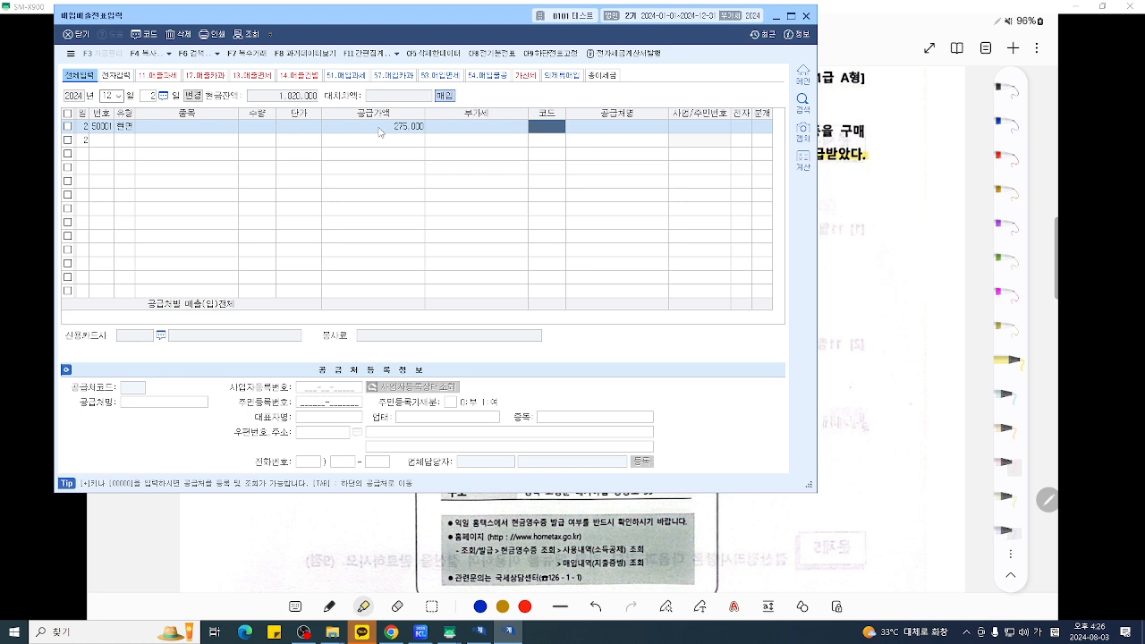
{"action": "key", "text": "Return"}
{"action": "type", "text": "드림게임"}
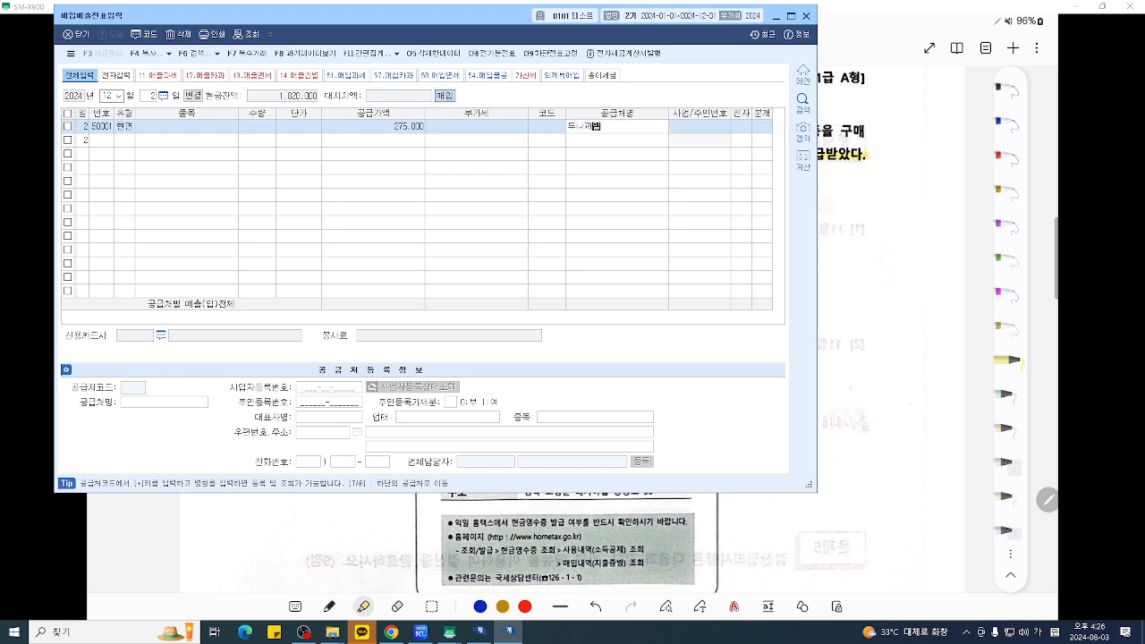
{"action": "key", "text": "Return"}
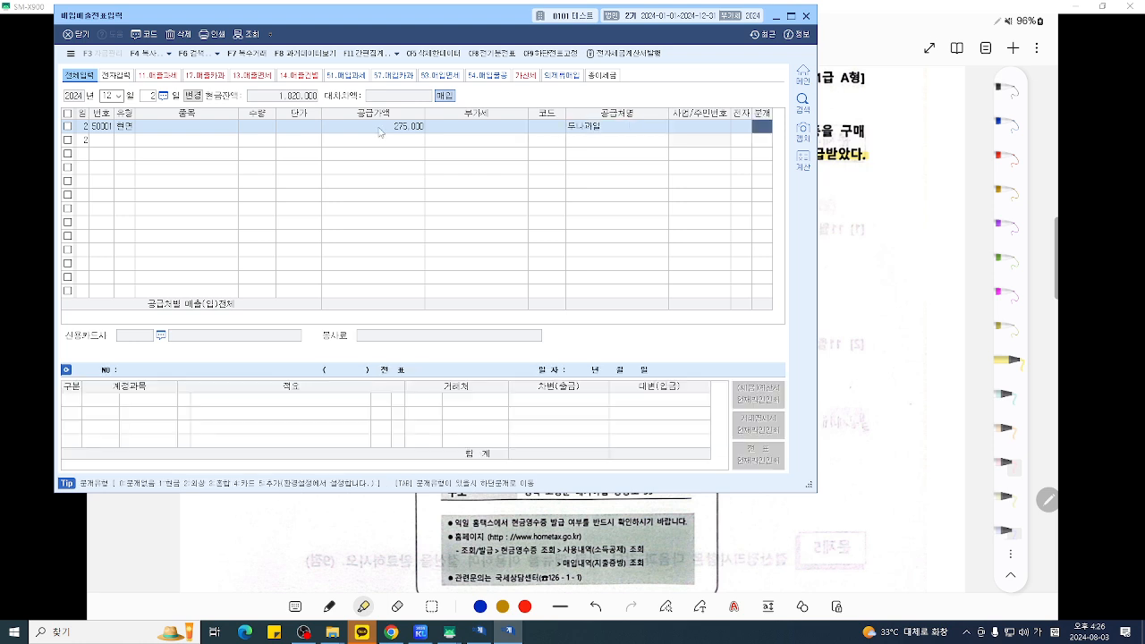
- Check the question 6 solution in the notes and set the December 2 voucher's journal type (분개) to 1, 현금
{"action": "left_click", "coordinate": [849, 309]}
{"action": "scroll", "coordinate": [827, 435], "scroll_direction": "down", "scroll_amount": 5}
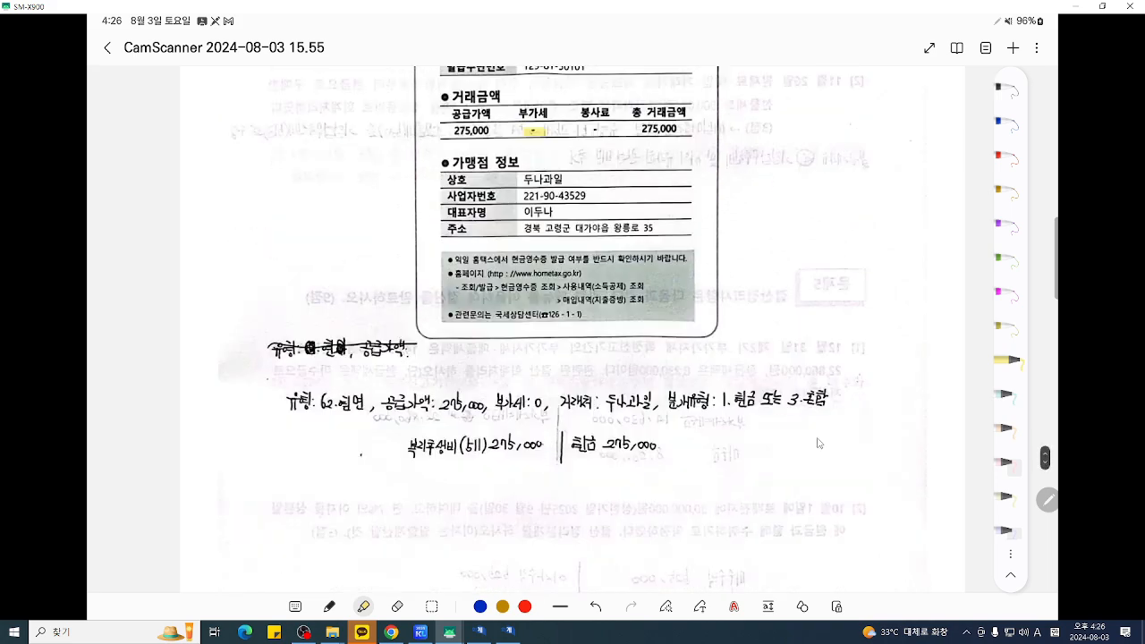
{"action": "left_click", "coordinate": [508, 632]}
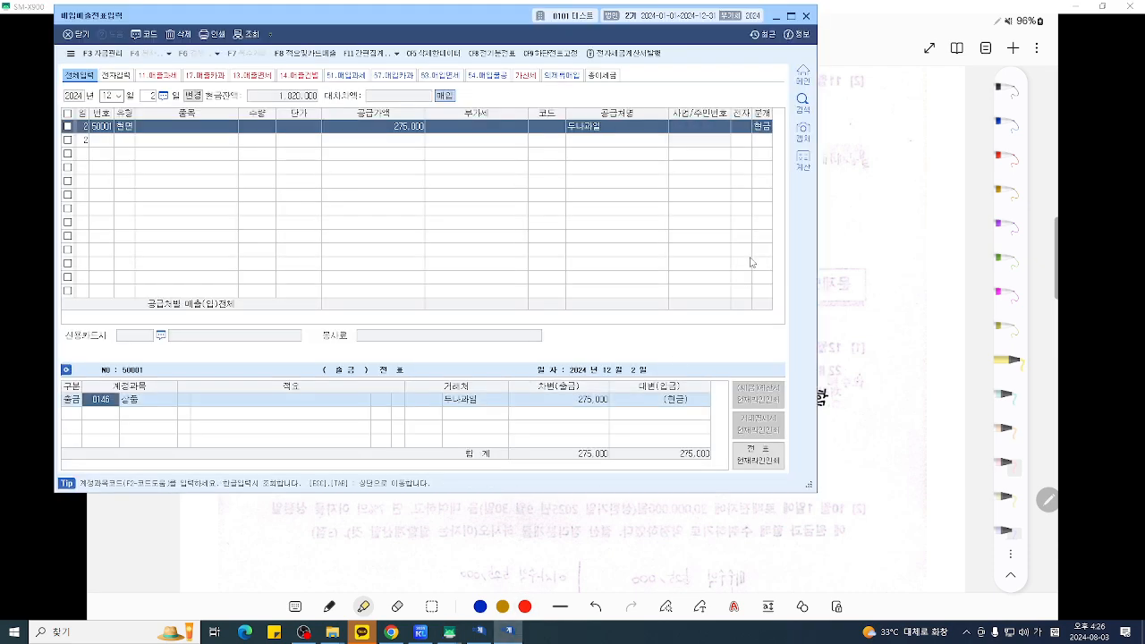
- Reread question 6 and its solution in the notes, and set the December 2 cash journal's account to 0511, 복리후생비
{"action": "left_click", "coordinate": [864, 339]}
{"action": "scroll", "coordinate": [879, 334], "scroll_direction": "up", "scroll_amount": 3}
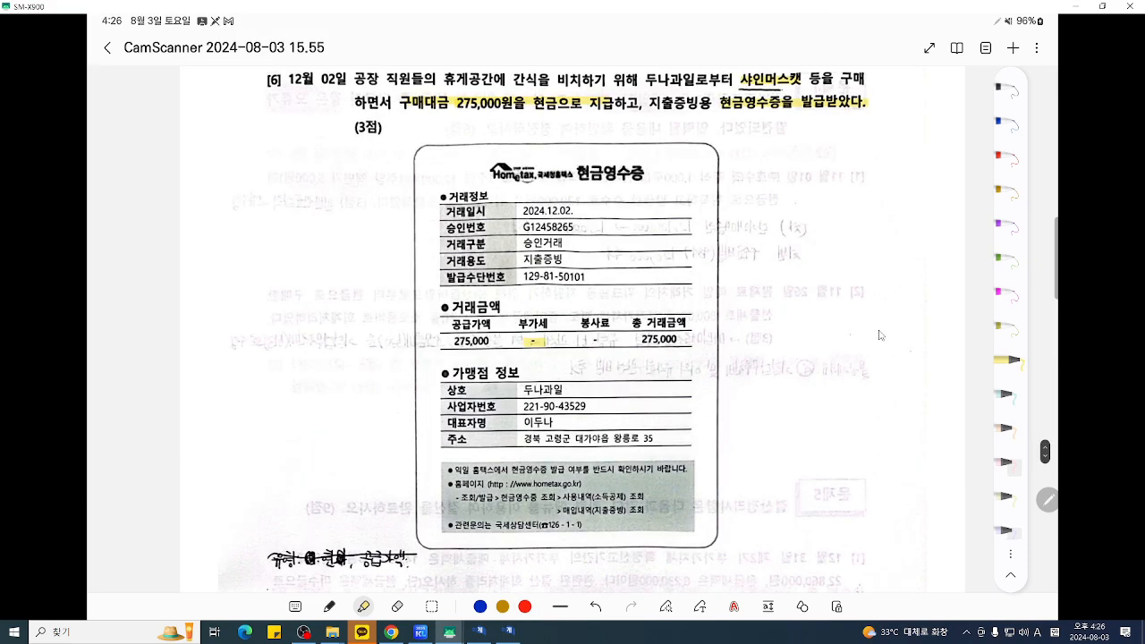
{"action": "scroll", "coordinate": [526, 140], "scroll_direction": "up", "scroll_amount": 2}
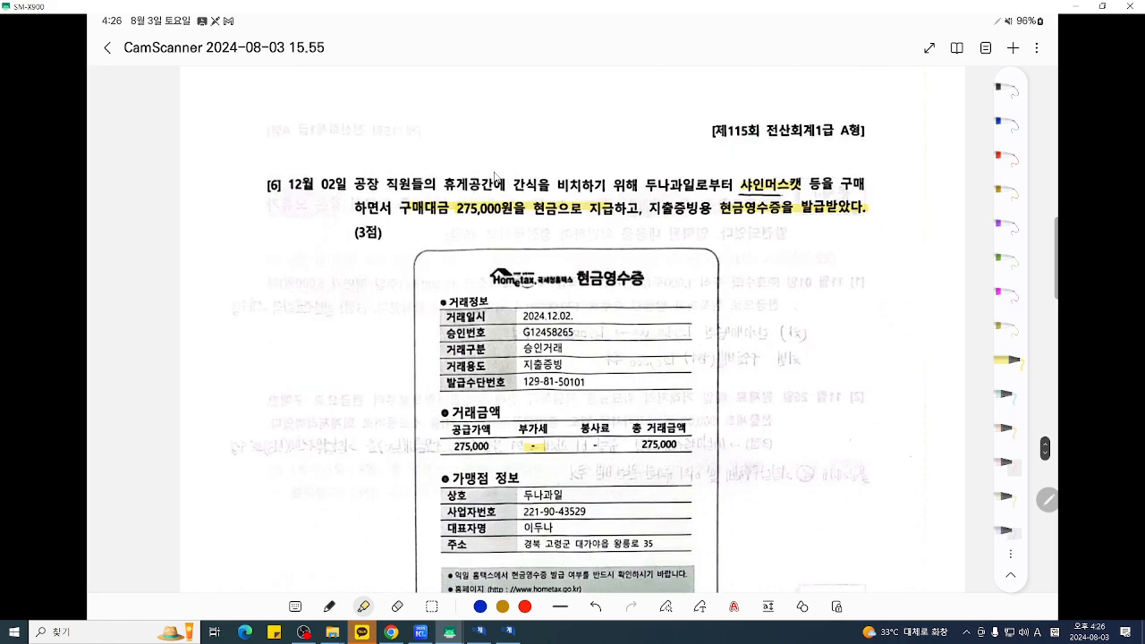
{"action": "scroll", "coordinate": [543, 268], "scroll_direction": "down", "scroll_amount": 5}
{"action": "scroll", "coordinate": [543, 268], "scroll_direction": "down", "scroll_amount": 5}
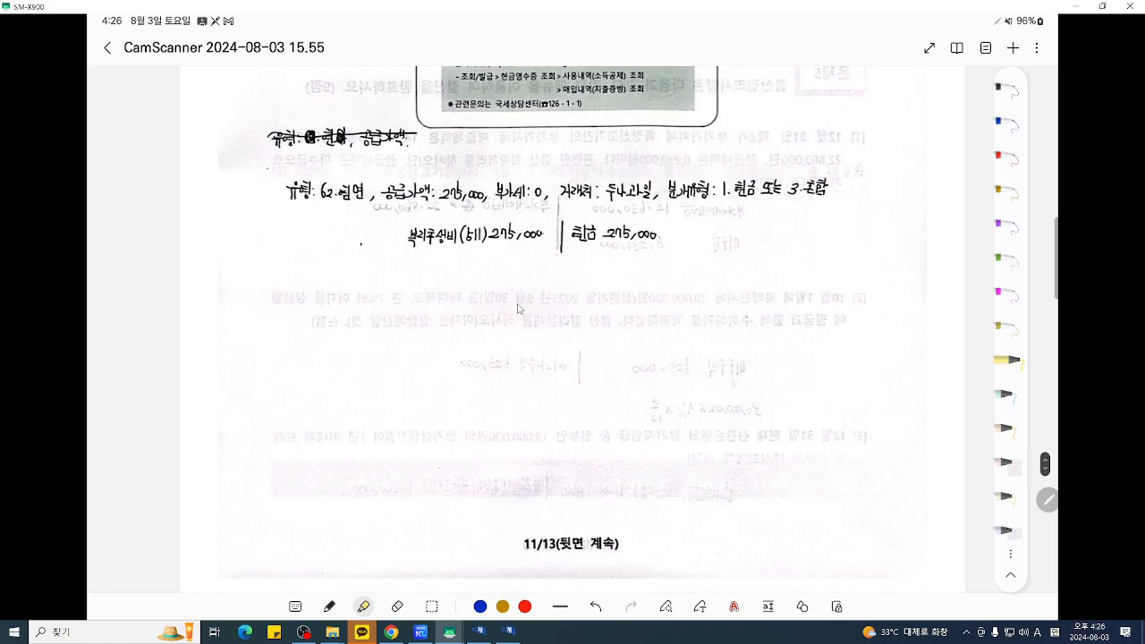
{"action": "left_click", "coordinate": [508, 630]}
{"action": "type", "text": "0511"}
{"action": "key", "text": "Return"}
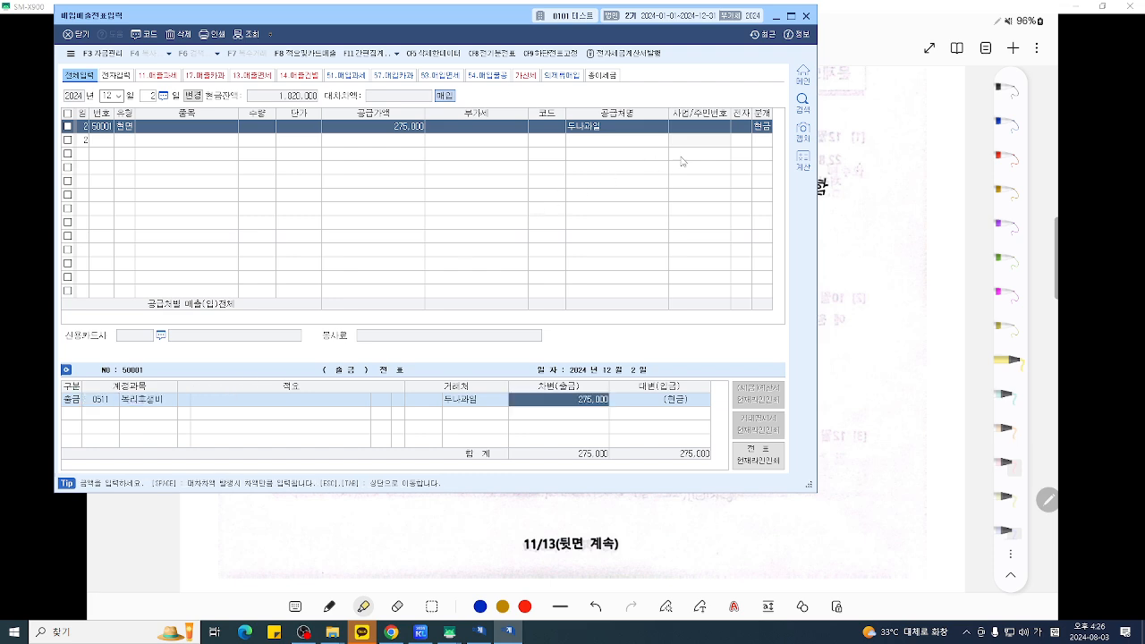
- Change the December 2 voucher's journal type (분개) to 3, 혼합, and set its debit account to 511, 복리후생비
{"action": "left_click", "coordinate": [764, 127]}
{"action": "key", "text": "3"}
{"action": "key", "text": "Return"}
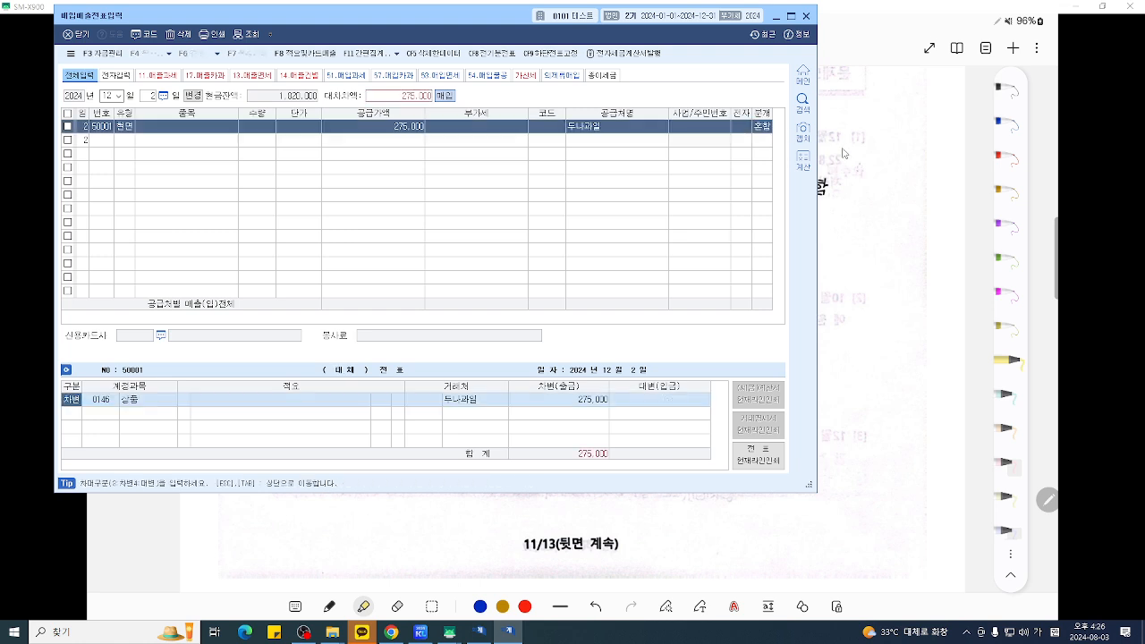
{"action": "key", "text": "Return"}
{"action": "type", "text": "511"}
{"action": "key", "text": "Return"}
{"action": "key", "text": "Return"}
- Add a credit line to account 101, 현금, for 275,000 in the December 2 voucher
{"action": "type", "text": "4"}
{"action": "key", "text": "Return"}
{"action": "type", "text": "101"}
{"action": "key", "text": "Return"}
{"action": "key", "text": "Return"}
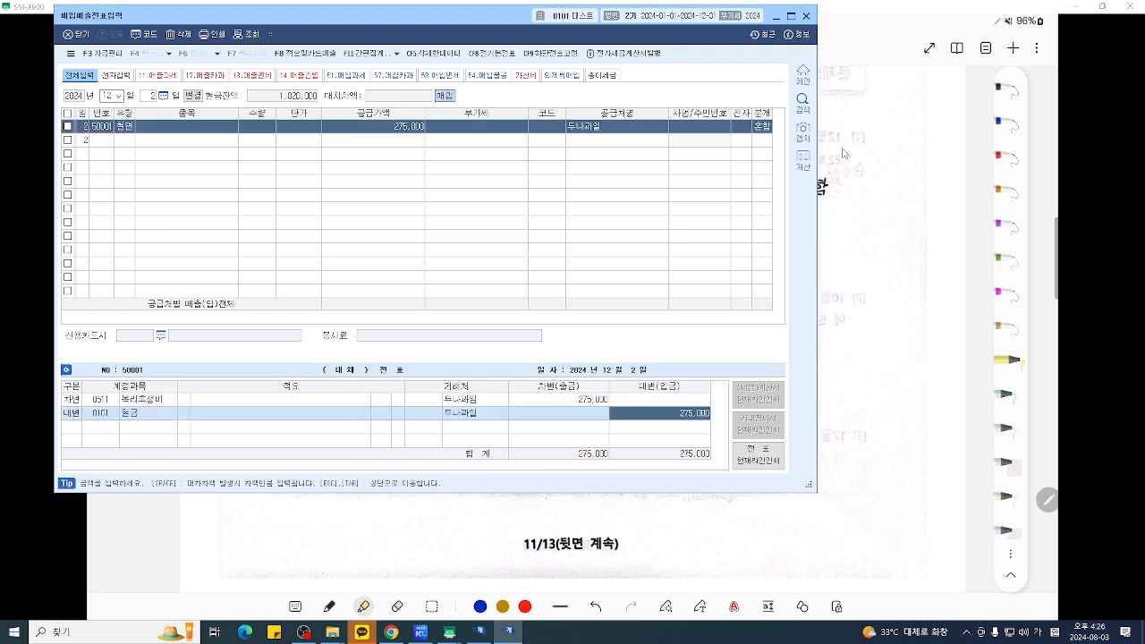
- Close 매입매출전표입력 and read the error corrections of 문제4 in the scanned notes
{"action": "left_click", "coordinate": [806, 15]}
{"action": "scroll", "coordinate": [808, 269], "scroll_direction": "down", "scroll_amount": 5}
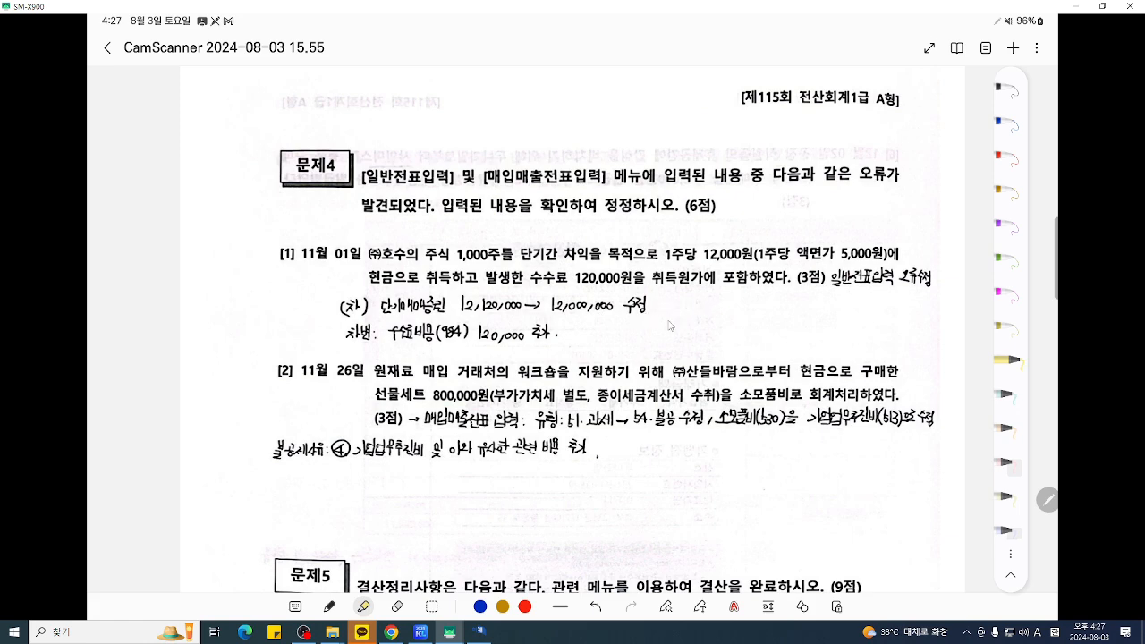
{"action": "scroll", "coordinate": [668, 325], "scroll_direction": "down", "scroll_amount": 1}
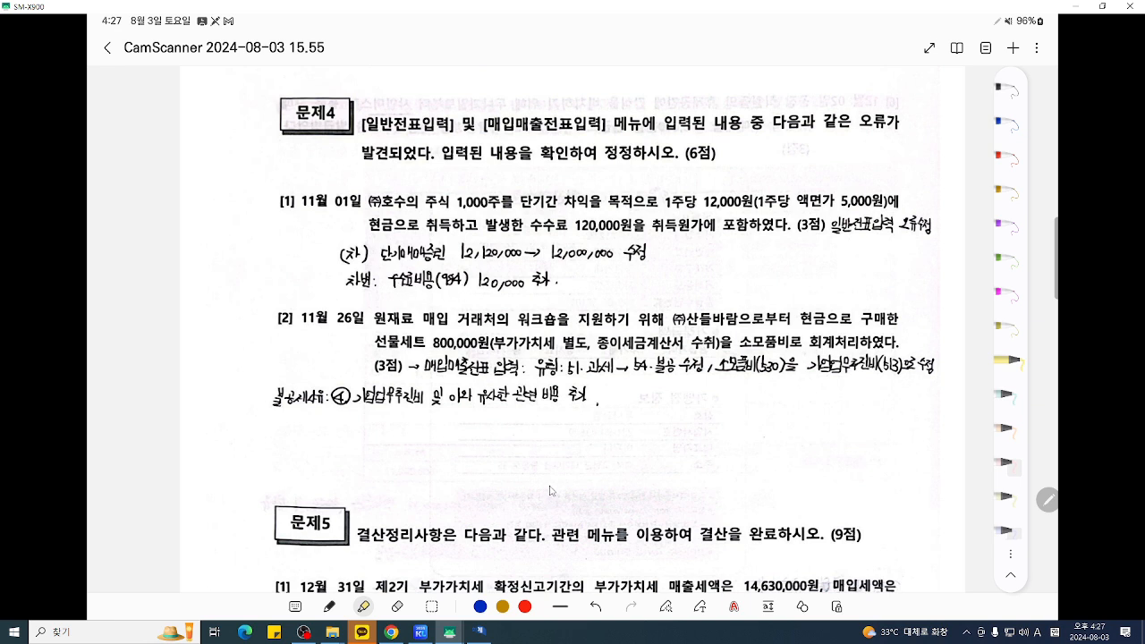
- Switch to 일반전표입력 and start a November 1 debit line to 단기매매증권, leaving counterparty and memo (적요) blank
{"action": "left_click", "coordinate": [480, 636]}
{"action": "left_click", "coordinate": [158, 70]}
{"action": "type", "text": "111"}
{"action": "key", "text": "Return"}
{"action": "type", "text": "3단기"}
{"action": "key", "text": "Return"}
{"action": "key", "text": "Return"}
{"action": "key", "text": "Return"}
{"action": "key", "text": "Return"}
{"action": "key", "text": "Return"}
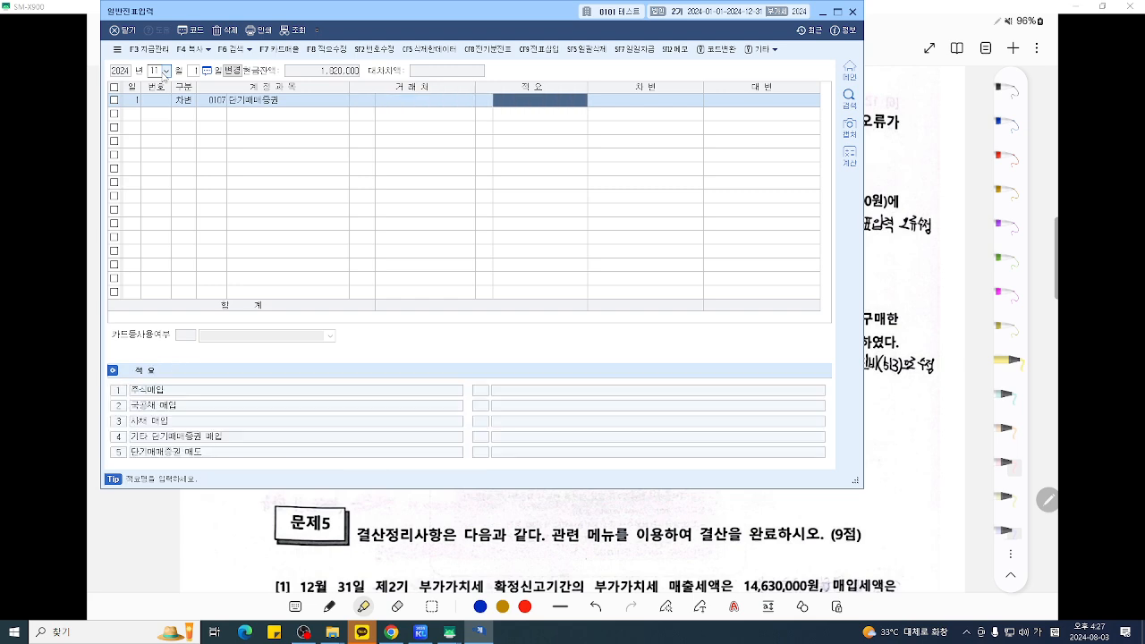
- Enter 12,120,000 as the November 1 debit amount and add a credit line to account 101, 현금, for the same amount
{"action": "type", "text": "12,000,000"}
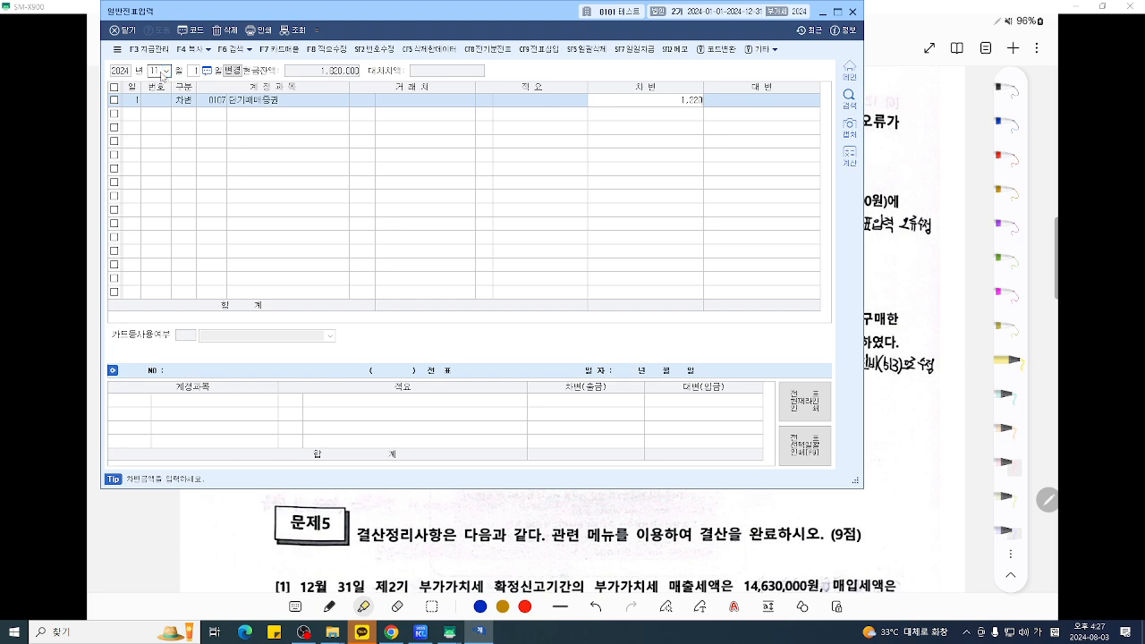
{"action": "type", "text": "000"}
{"action": "key", "text": "BackSpace"}
{"action": "key", "text": "BackSpace"}
{"action": "key", "text": "BackSpace"}
{"action": "type", "text": "20,000"}
{"action": "key", "text": "Return"}
{"action": "type", "text": "4"}
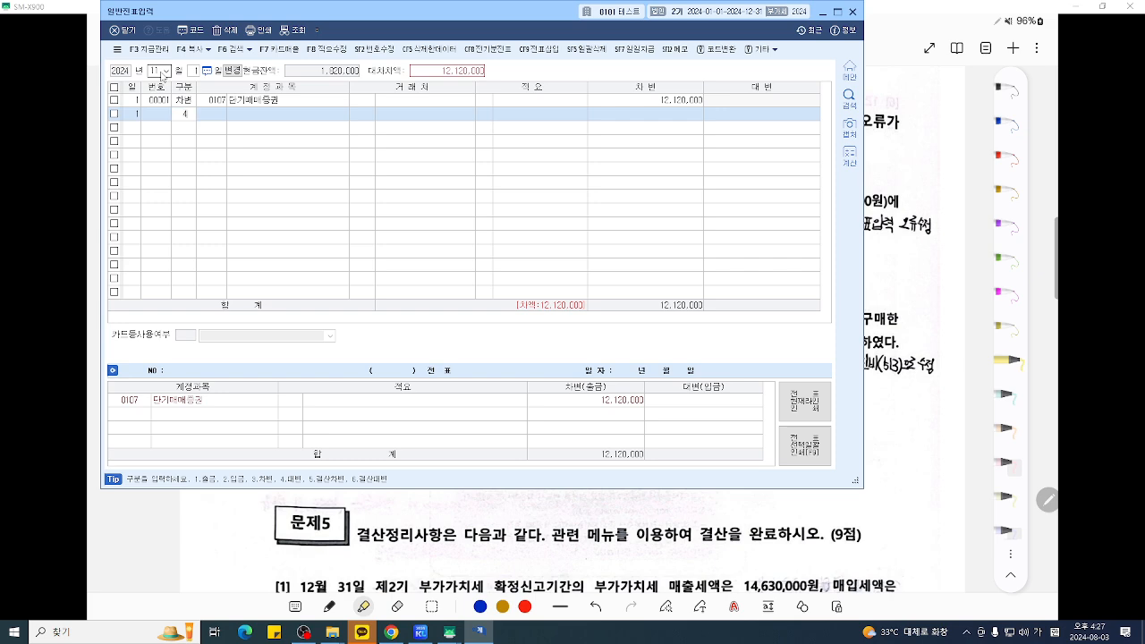
{"action": "type", "text": "101"}
{"action": "key", "text": "Return"}
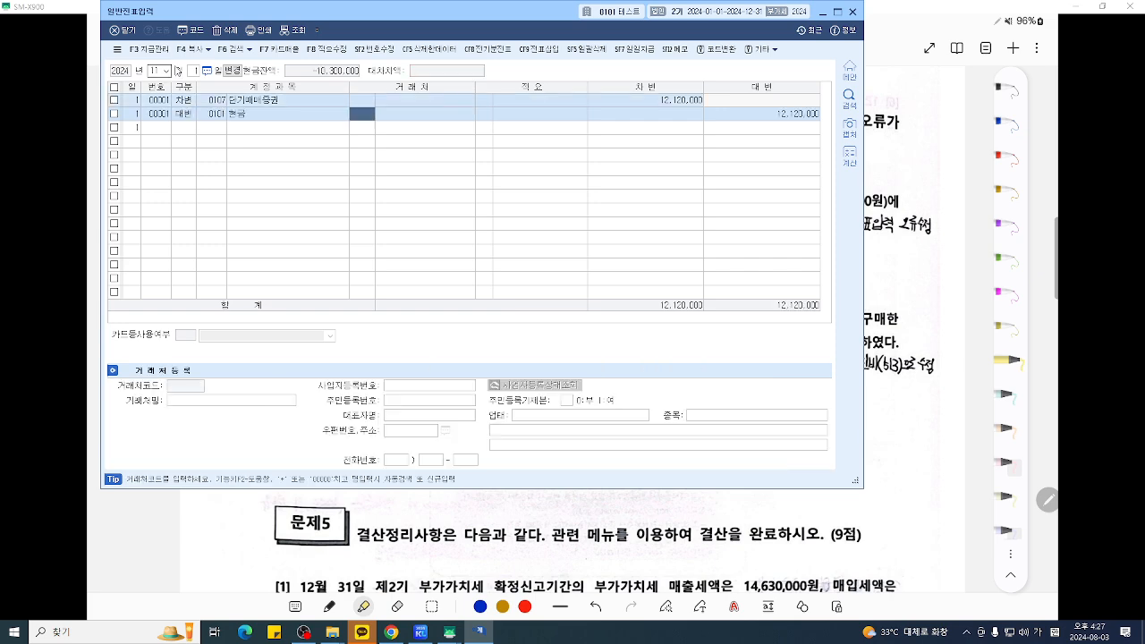
- Correct the 단기매매증권 debit amount on November 1 to 12,000,000
{"action": "left_click", "coordinate": [651, 101]}
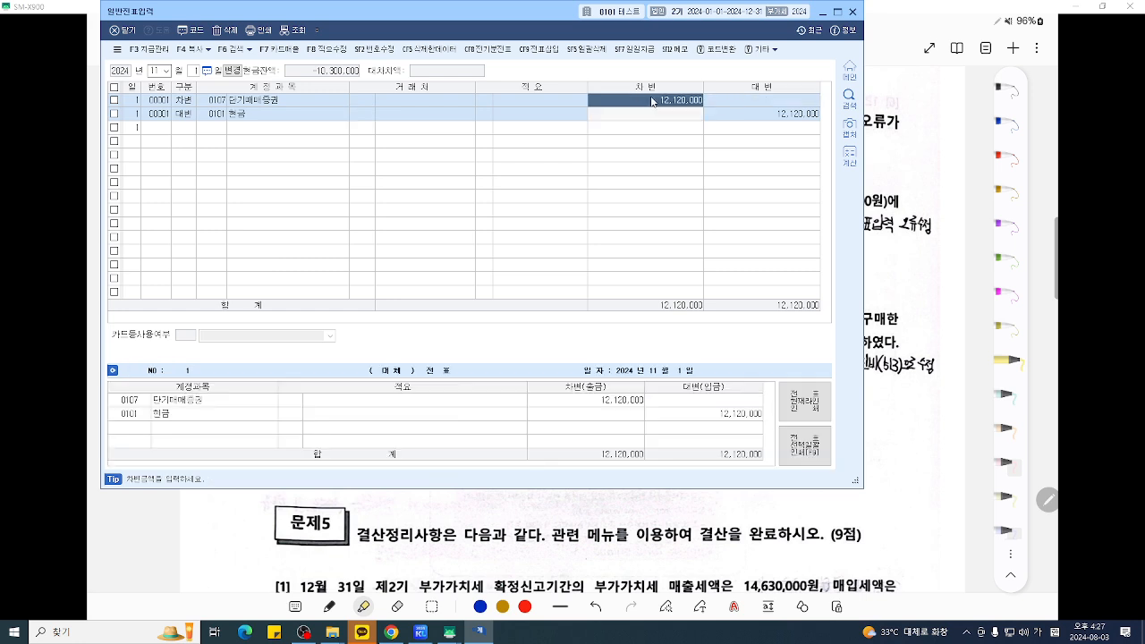
{"action": "type", "text": "12"}
{"action": "type", "text": "000"}
{"action": "key", "text": "Return"}
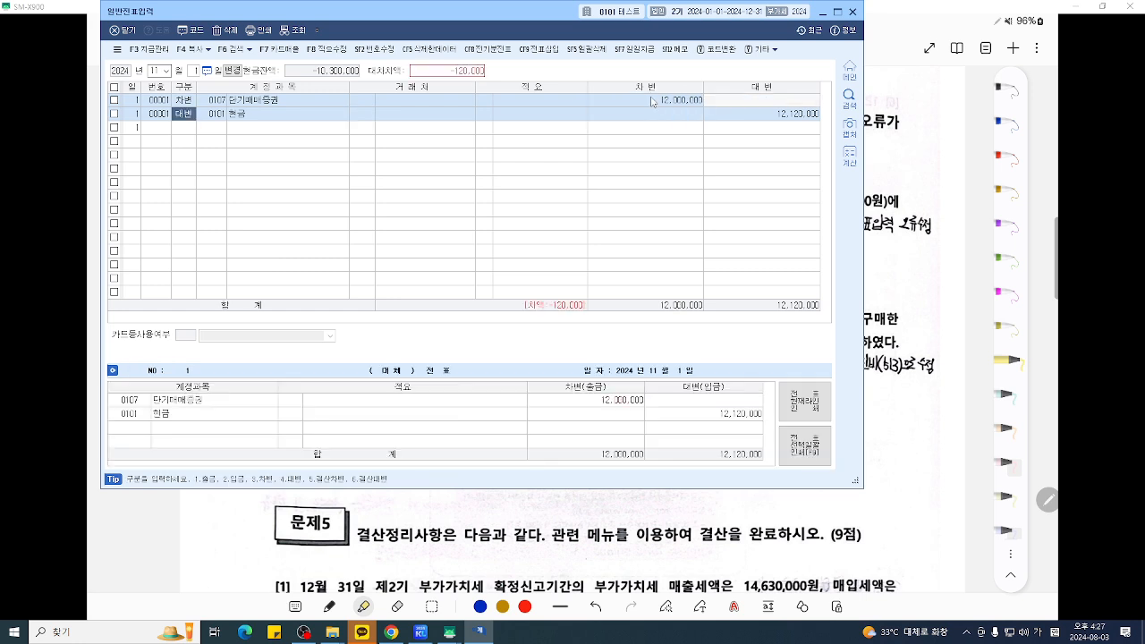
- Add a November 1 debit line to account 984, 수수료비용, for 120,000
{"action": "key", "text": "Down"}
{"action": "type", "text": "3"}
{"action": "key", "text": "Return"}
{"action": "type", "text": "834"}
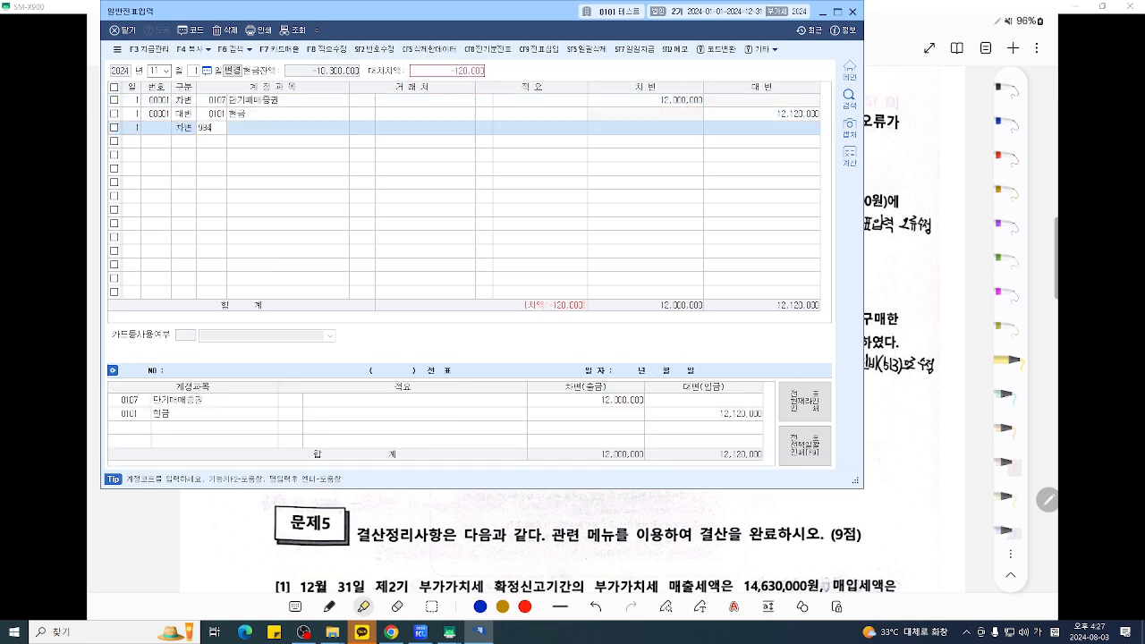
{"action": "key", "text": "Return"}
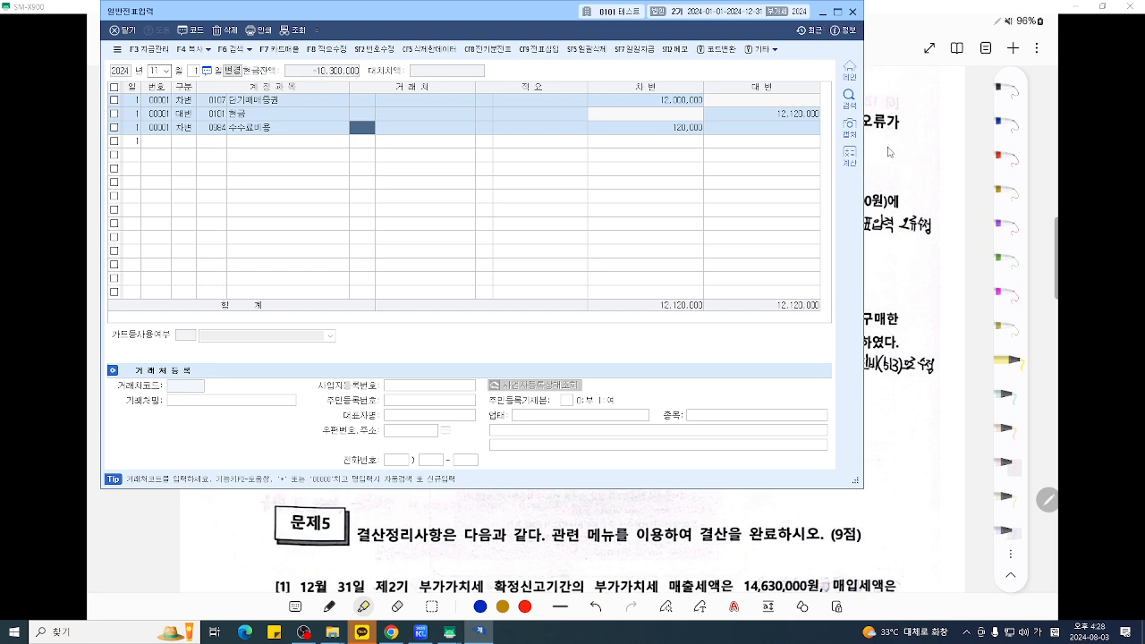
- In the notes' 문제4 question 2, highlight the 원재료 매입 거래처 workshop phrase and 종이세금계산서 수취 with the light teal pen
{"action": "left_click", "coordinate": [894, 291]}
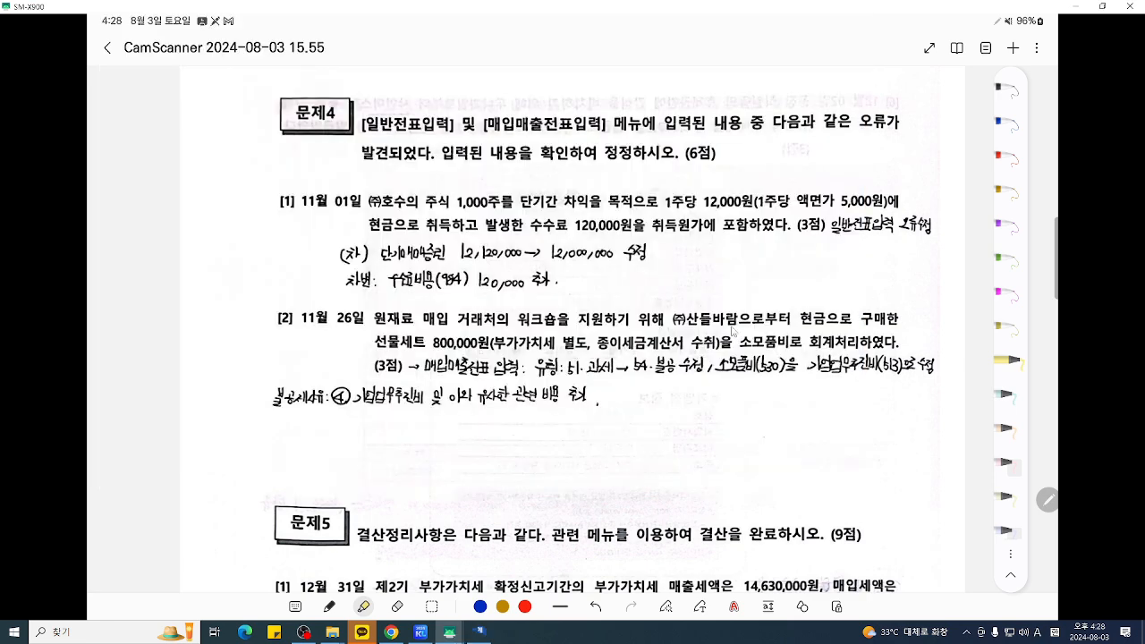
{"action": "scroll", "coordinate": [737, 333], "scroll_direction": "down", "scroll_amount": 2}
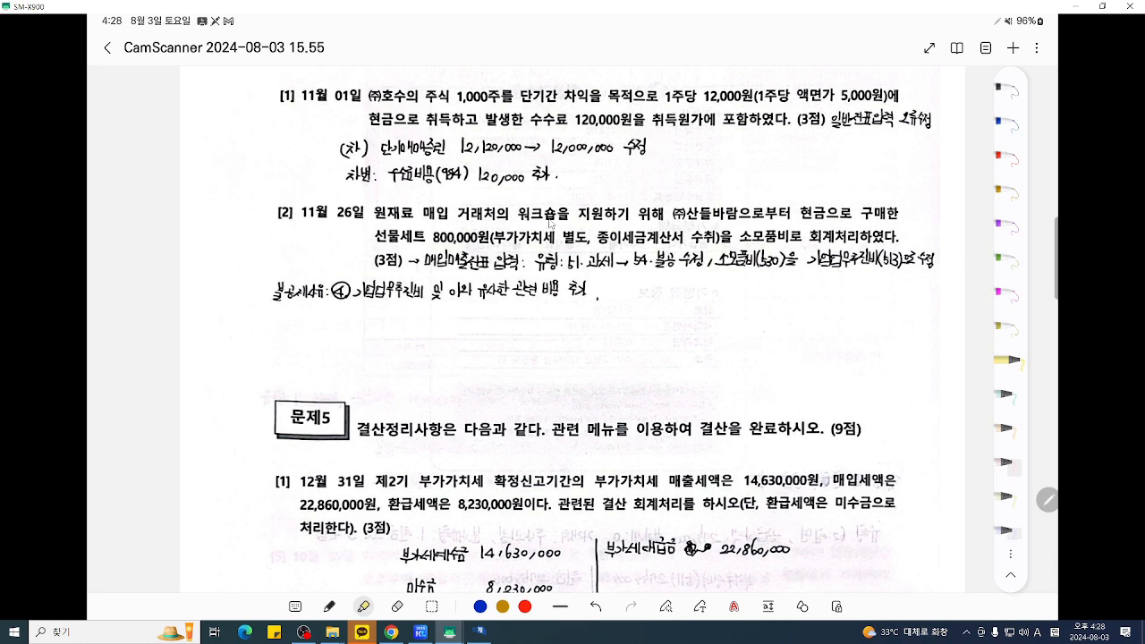
{"action": "left_click", "coordinate": [1007, 394]}
{"action": "left_click_drag", "start_coordinate": [376, 213], "coordinate": [602, 214]}
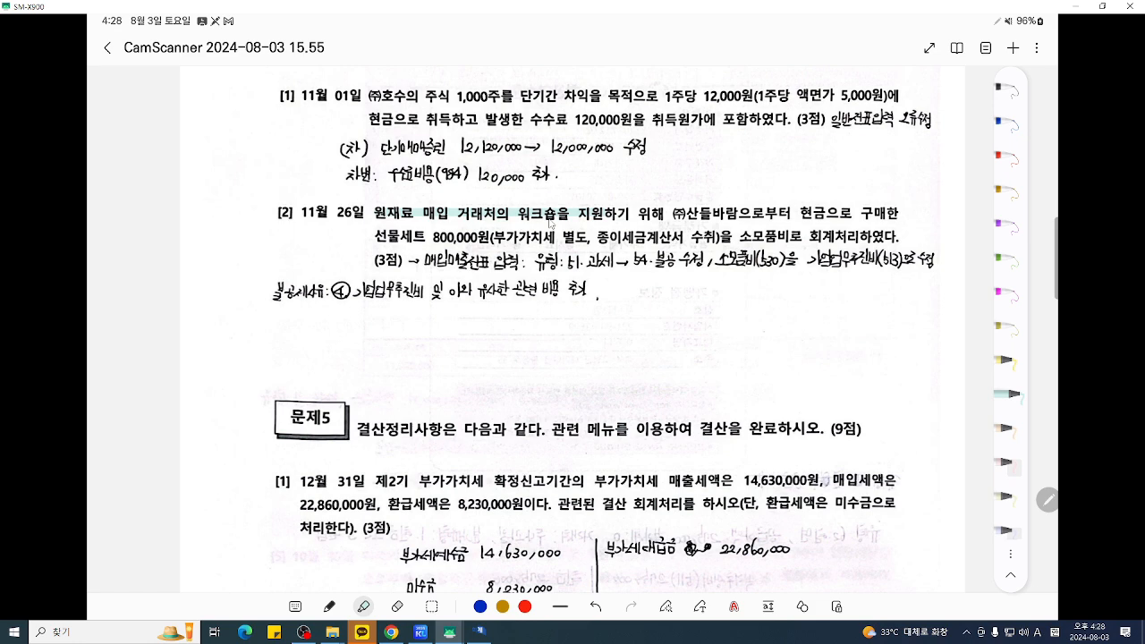
{"action": "left_click_drag", "start_coordinate": [605, 237], "coordinate": [714, 240]}
- Switch to the KcLep accounting program, open 매입매출전표입력 and set the voucher date to November 26
{"action": "left_click", "coordinate": [420, 631]}
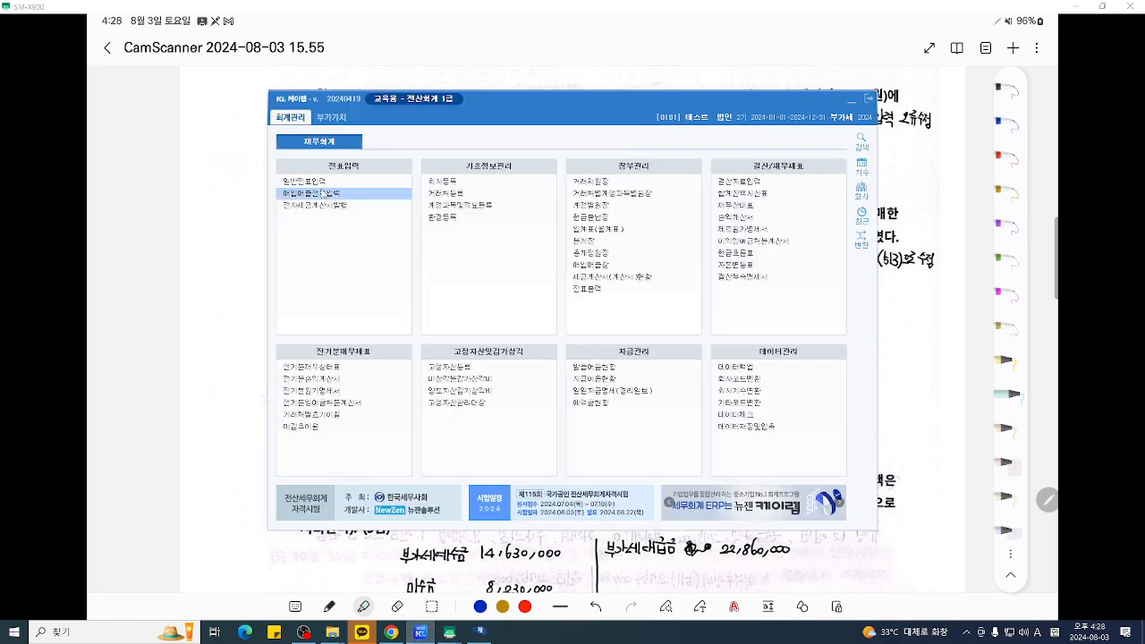
{"action": "left_click", "coordinate": [324, 194]}
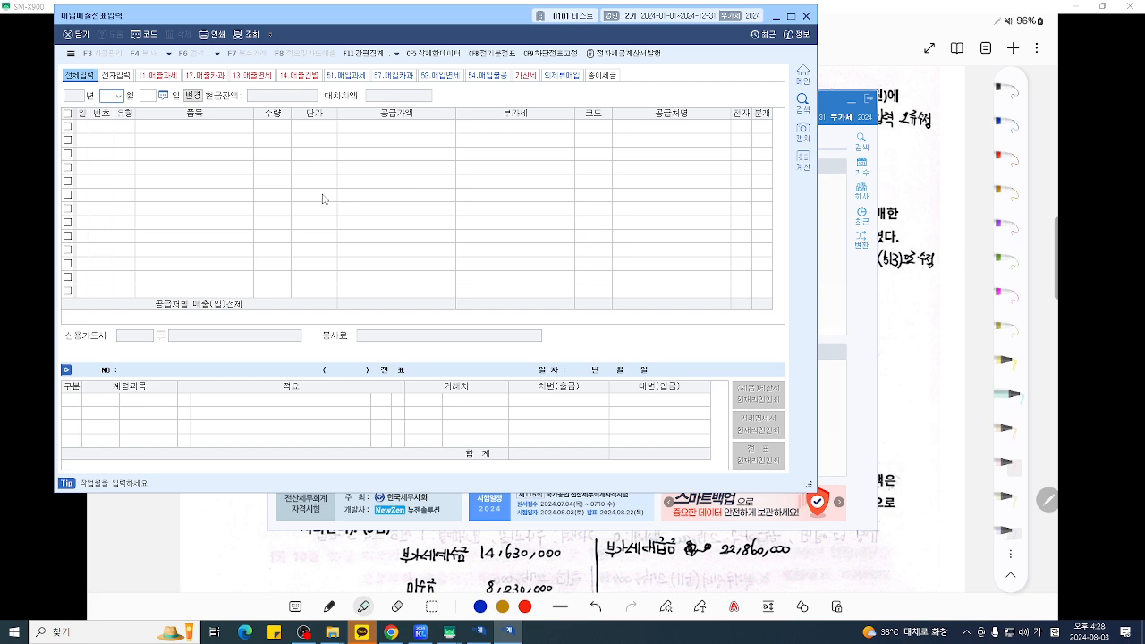
{"action": "type", "text": "11"}
{"action": "key", "text": "Return"}
{"action": "type", "text": "26"}
{"action": "key", "text": "Return"}
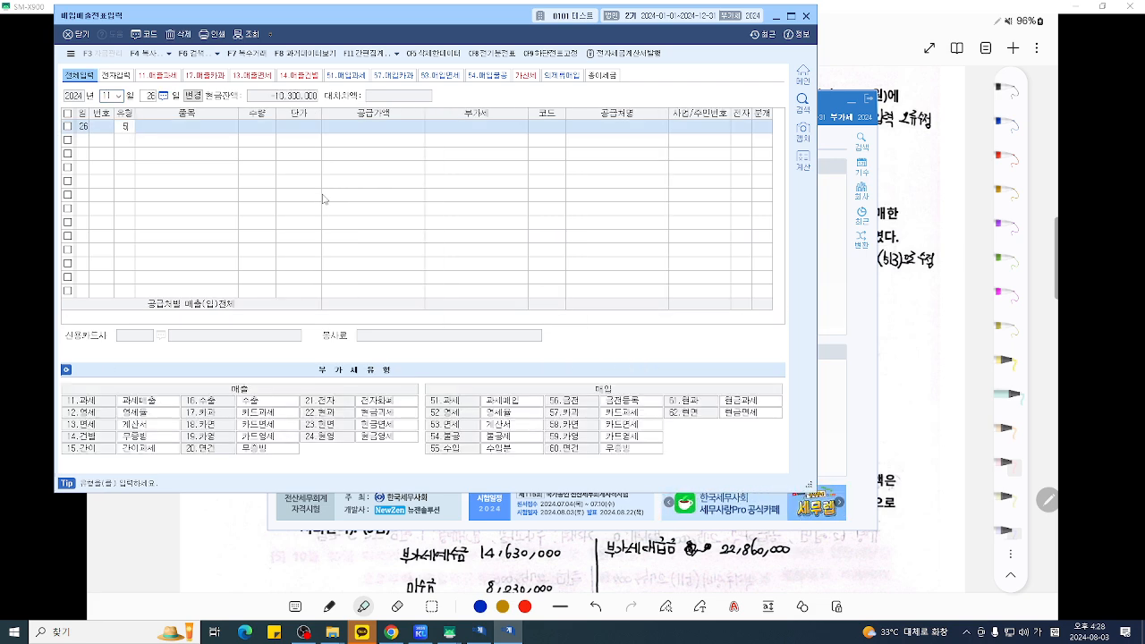
- Set the November 26 voucher's tax type to 54, 불공, instead of 51, 과세
{"action": "type", "text": "51"}
{"action": "key", "text": "Return"}
{"action": "key", "text": "shift+Tab"}
{"action": "type", "text": "54"}
{"action": "key", "text": "Return"}
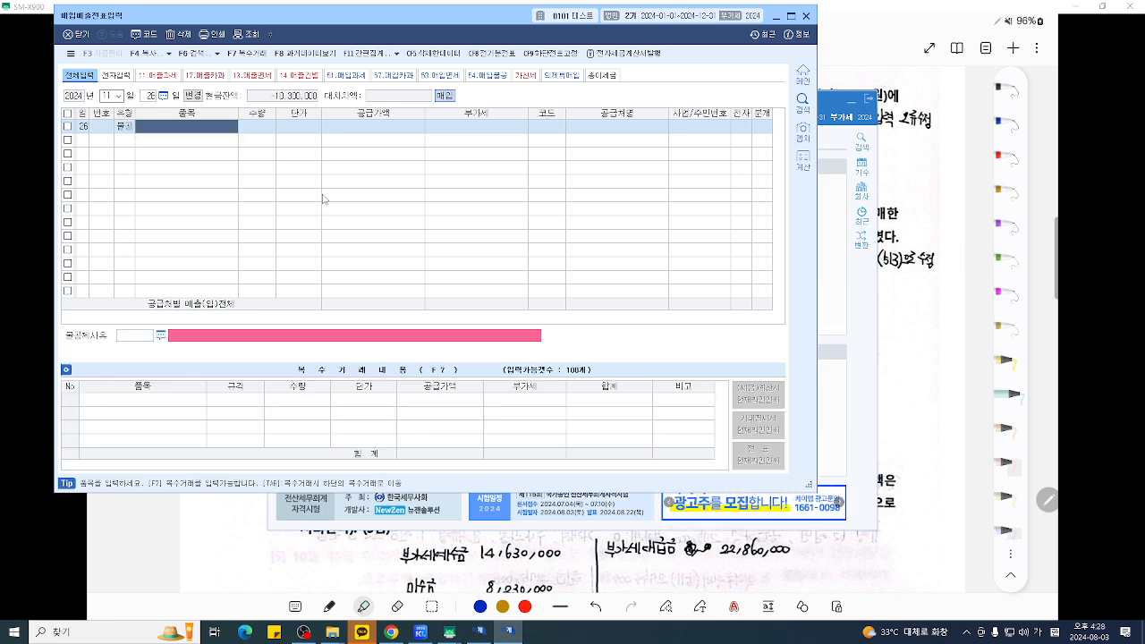
- Enter a supply value of 800,000 on the November 26 purchase and name the supplier (주)산들바람
{"action": "key", "text": "Return"}
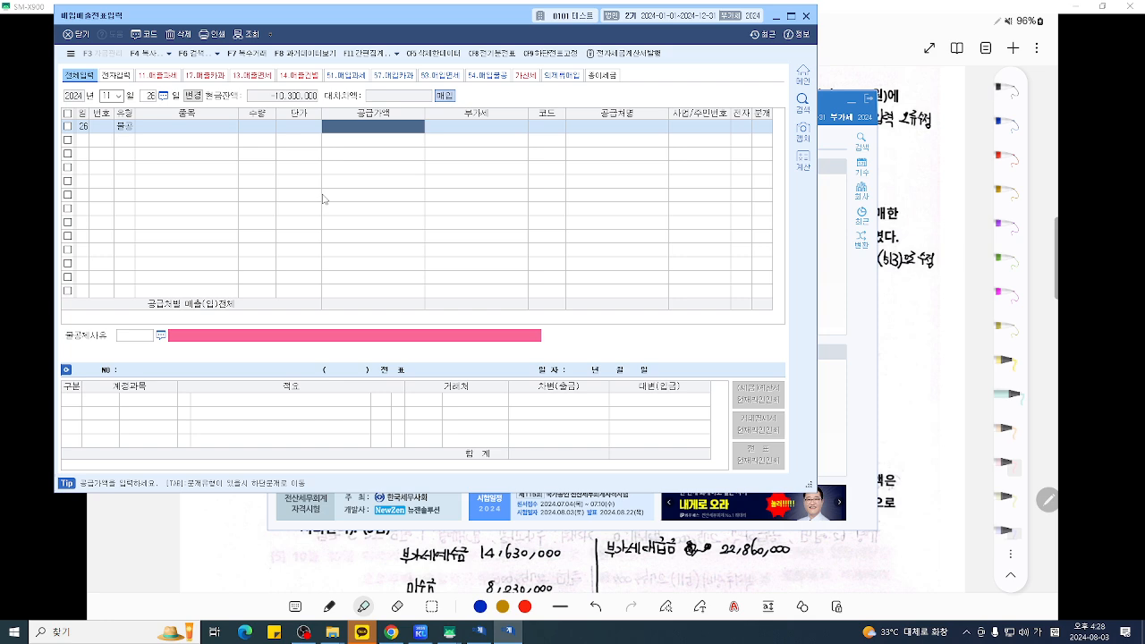
{"action": "type", "text": "800,000"}
{"action": "key", "text": "Return"}
{"action": "key", "text": "Return"}
{"action": "type", "text": "구동"}
{"action": "key", "text": "Return"}
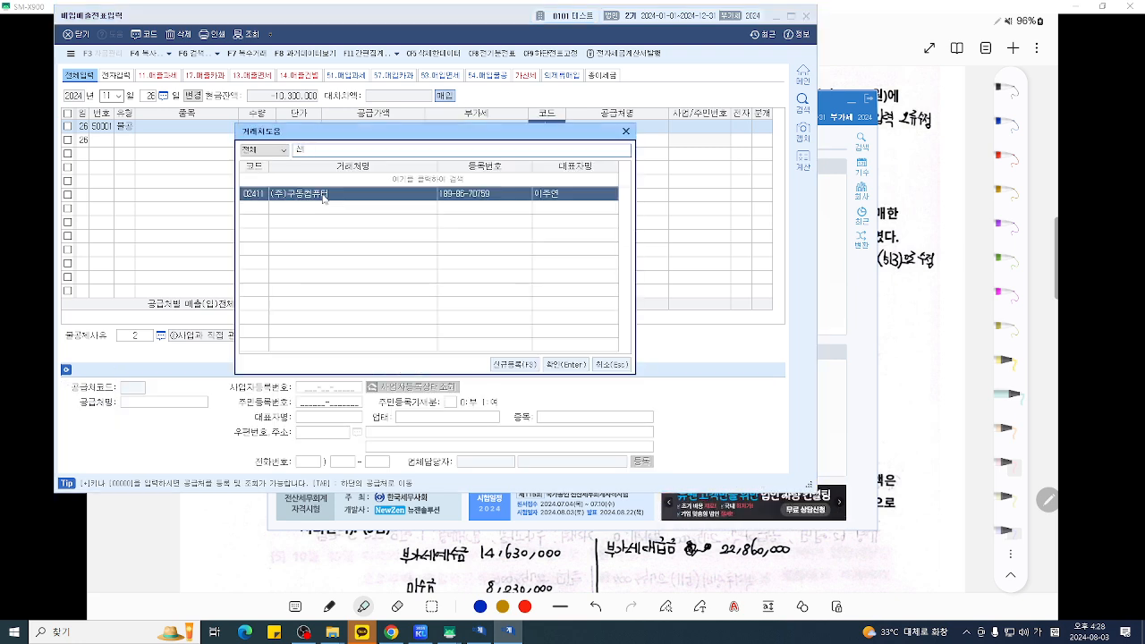
{"action": "key", "text": "Return"}
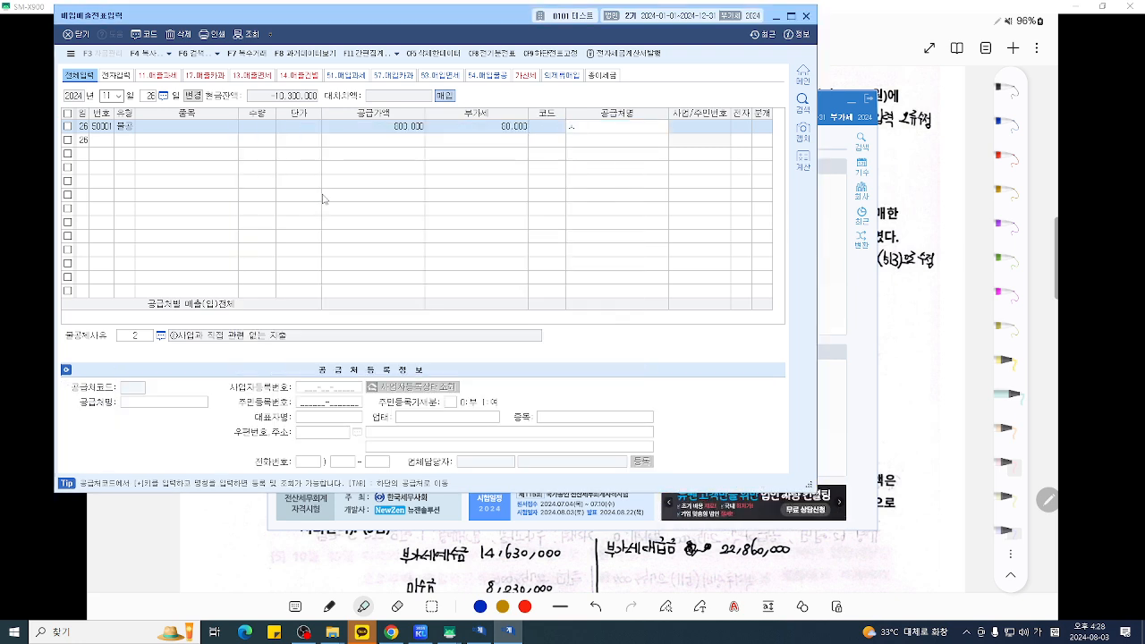
{"action": "type", "text": "(주)세별"}
{"action": "type", "text": "바람"}
{"action": "key", "text": "Return"}
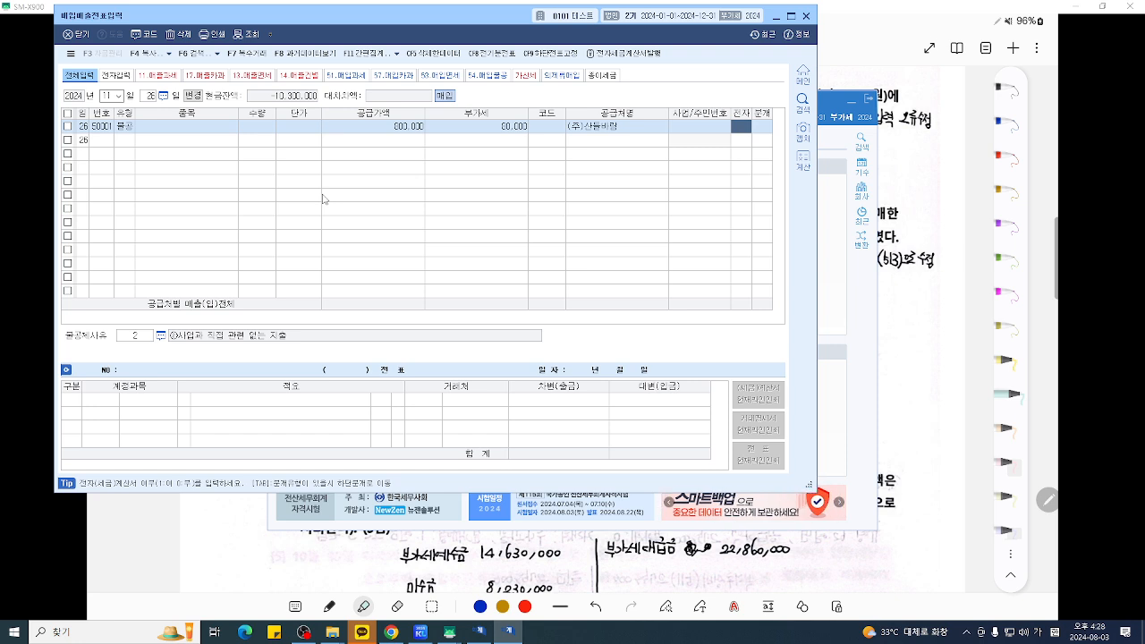
- Leave the 전자 field blank for the (주)산들바람 purchase and set 불공제사유 to 4, 기업업무추진비 및 이와 유사한 비용 관련
{"action": "type", "text": "1"}
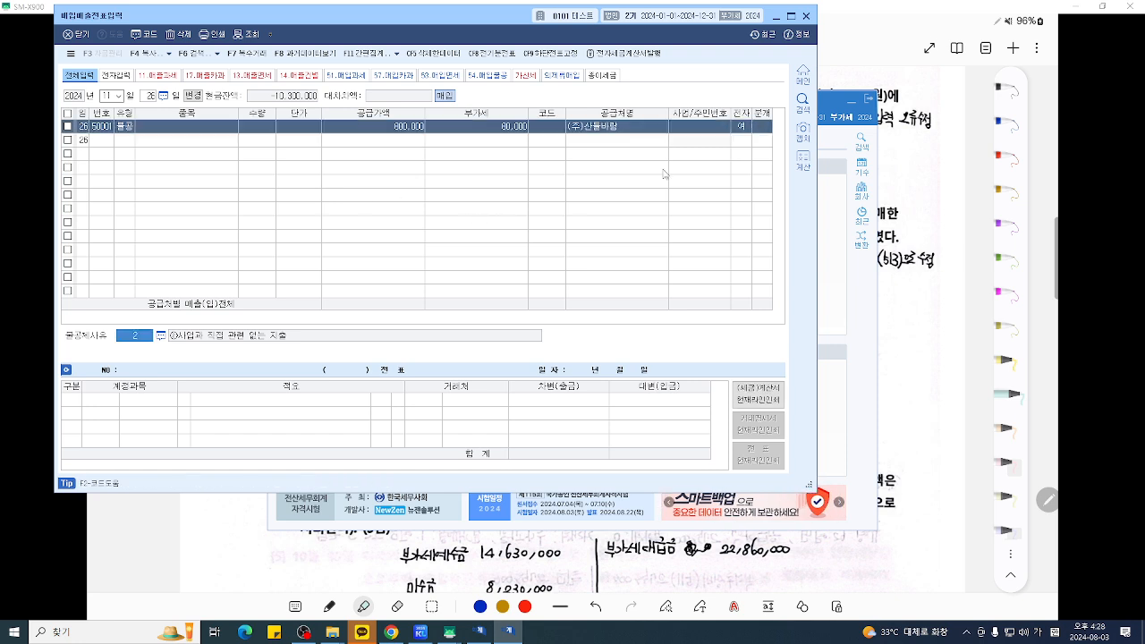
{"action": "left_click", "coordinate": [741, 128]}
{"action": "type", "text": "0"}
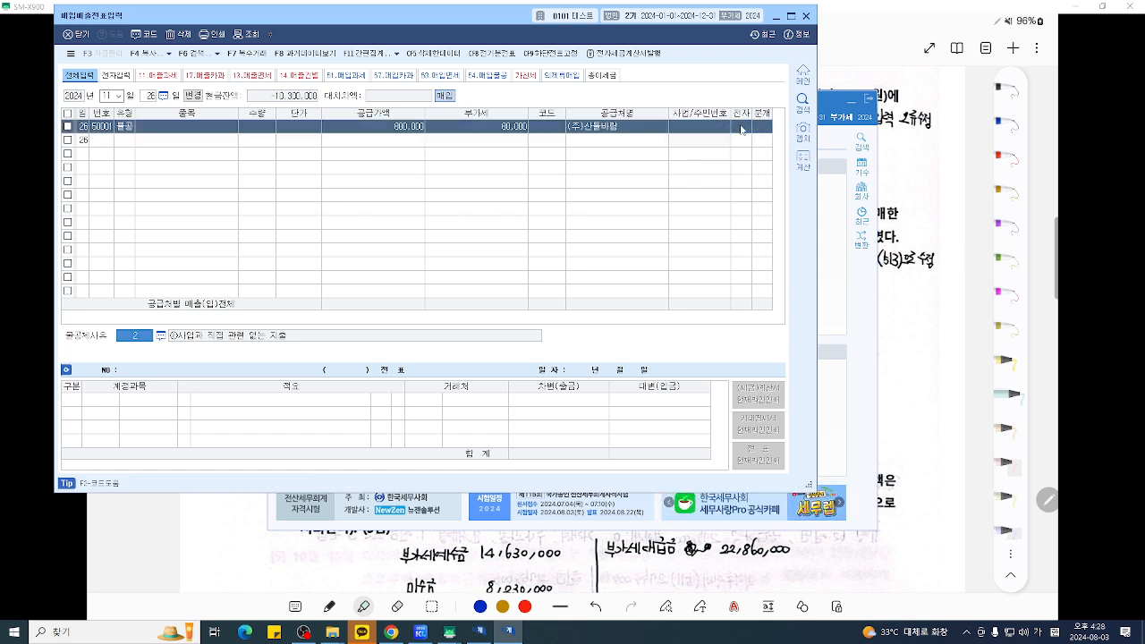
{"action": "key", "text": "F2"}
{"action": "key", "text": "Down"}
{"action": "key", "text": "Down"}
{"action": "key", "text": "Down"}
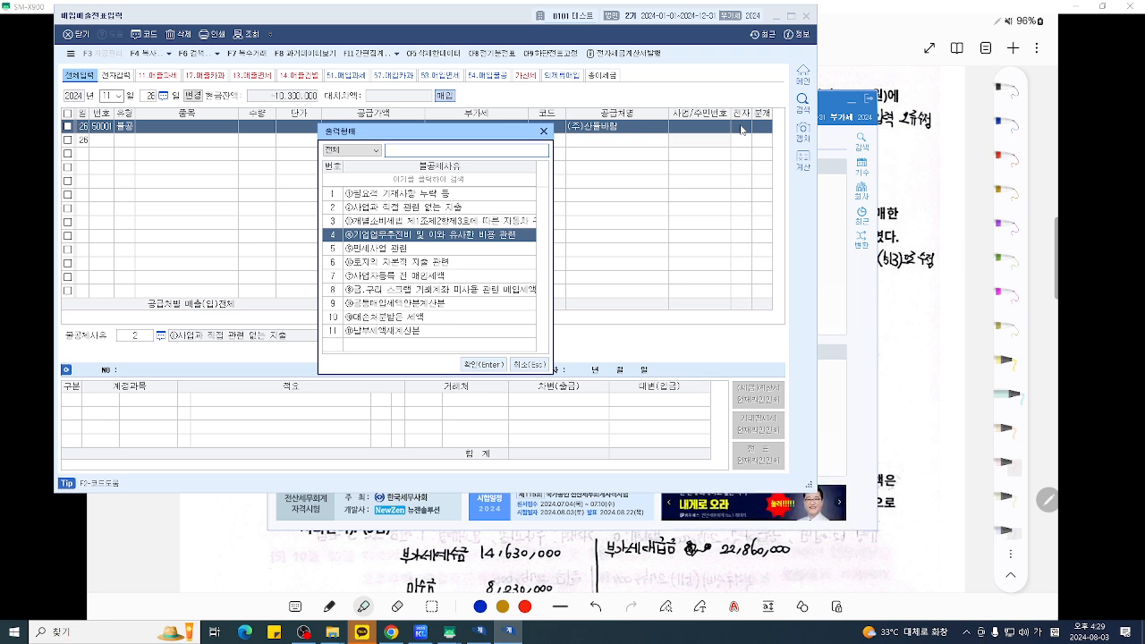
{"action": "key", "text": "Return"}
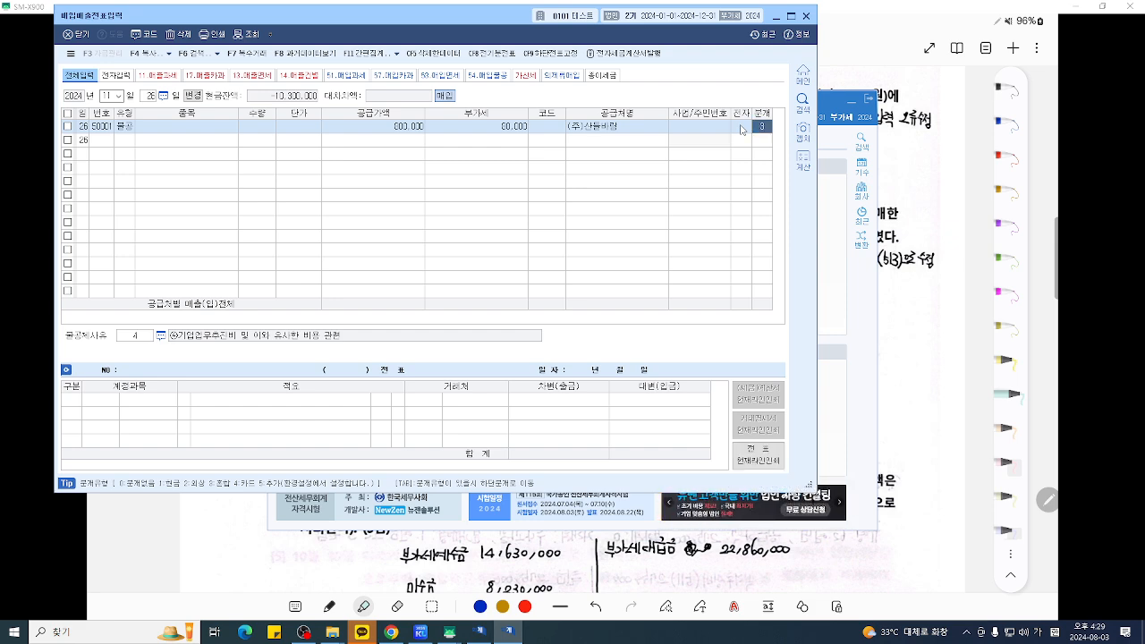
- Journalize the November 26 purchase as 혼합 with its debit line on account 513, 기업업무추진비
{"action": "key", "text": "Return"}
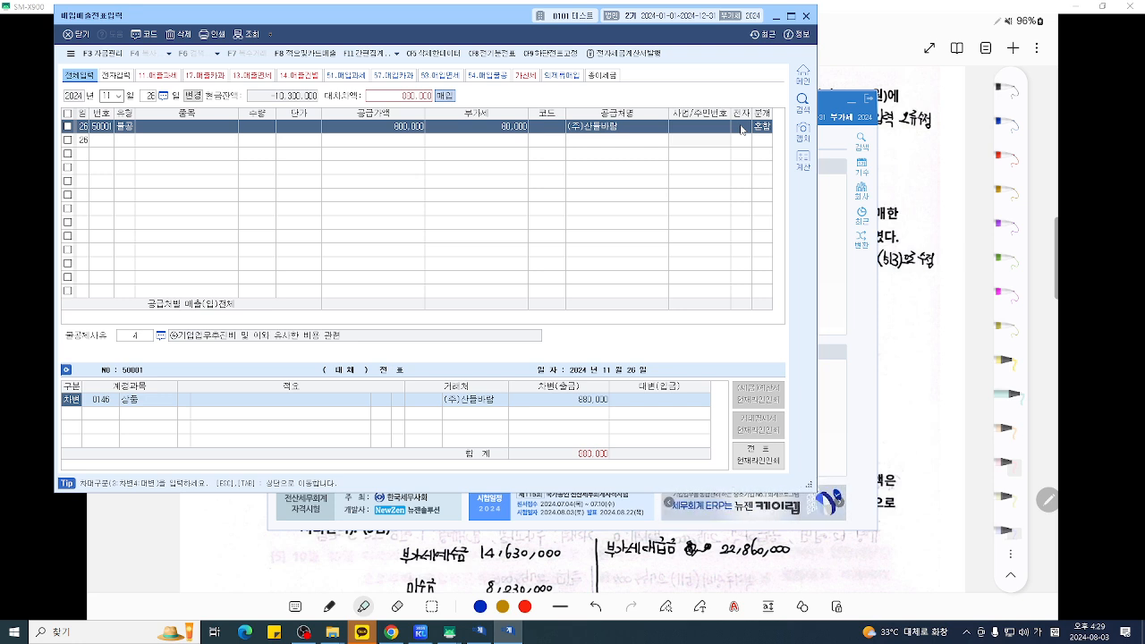
{"action": "key", "text": "Return"}
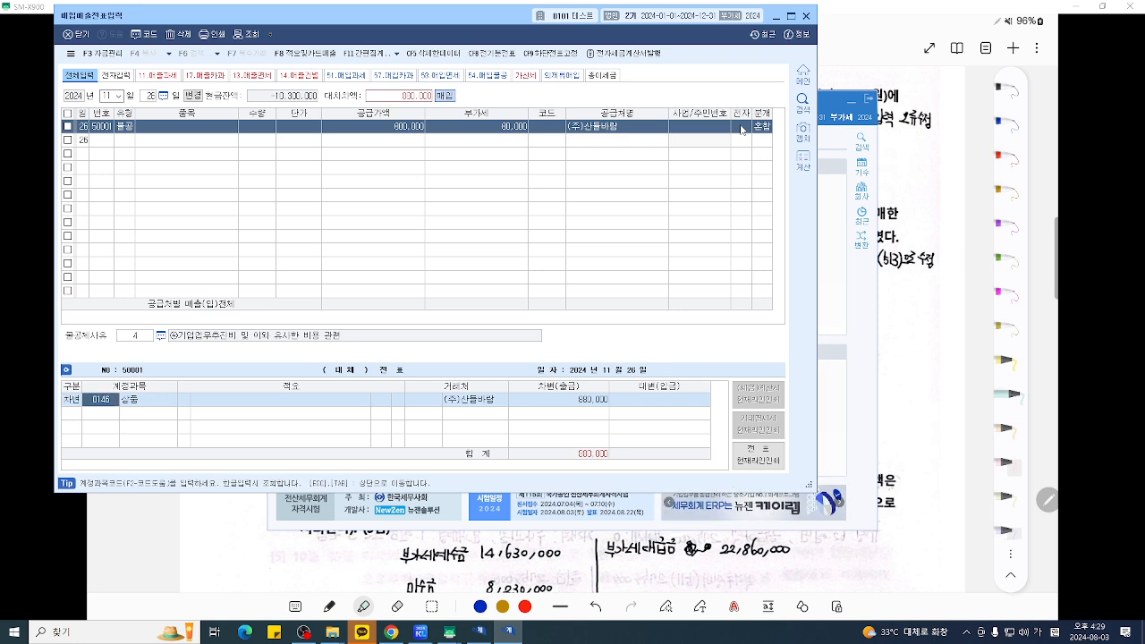
{"action": "type", "text": "513"}
{"action": "key", "text": "Return"}
{"action": "key", "text": "Return"}
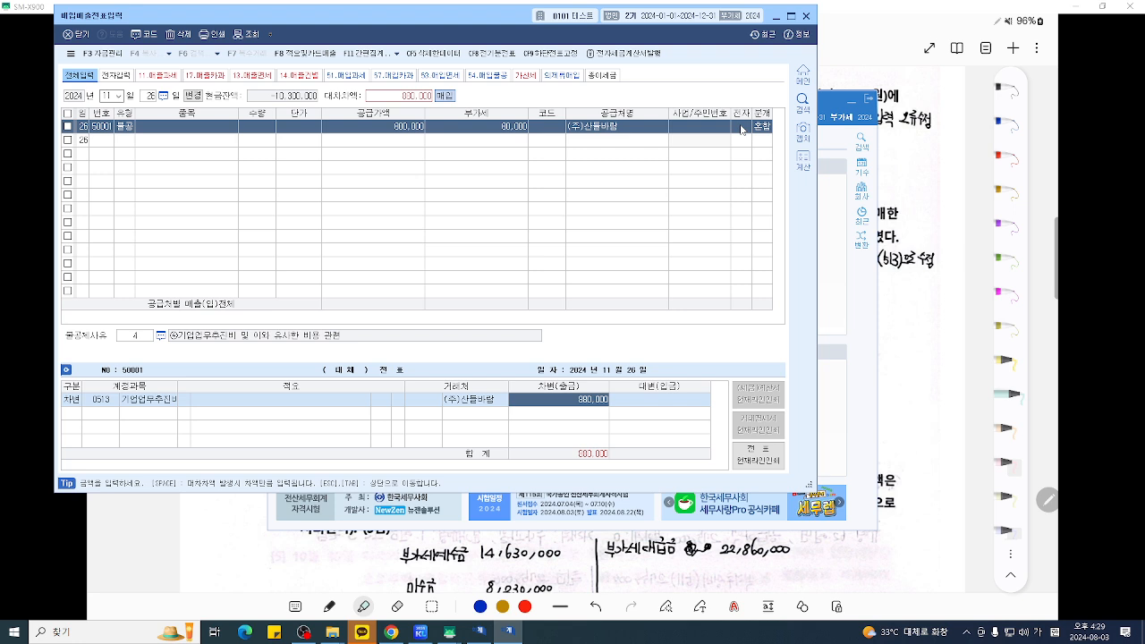
{"action": "key", "text": "Return"}
- Add a credit line to account 101, 현금, for 880,000 on the November 26 purchase voucher
{"action": "type", "text": "4"}
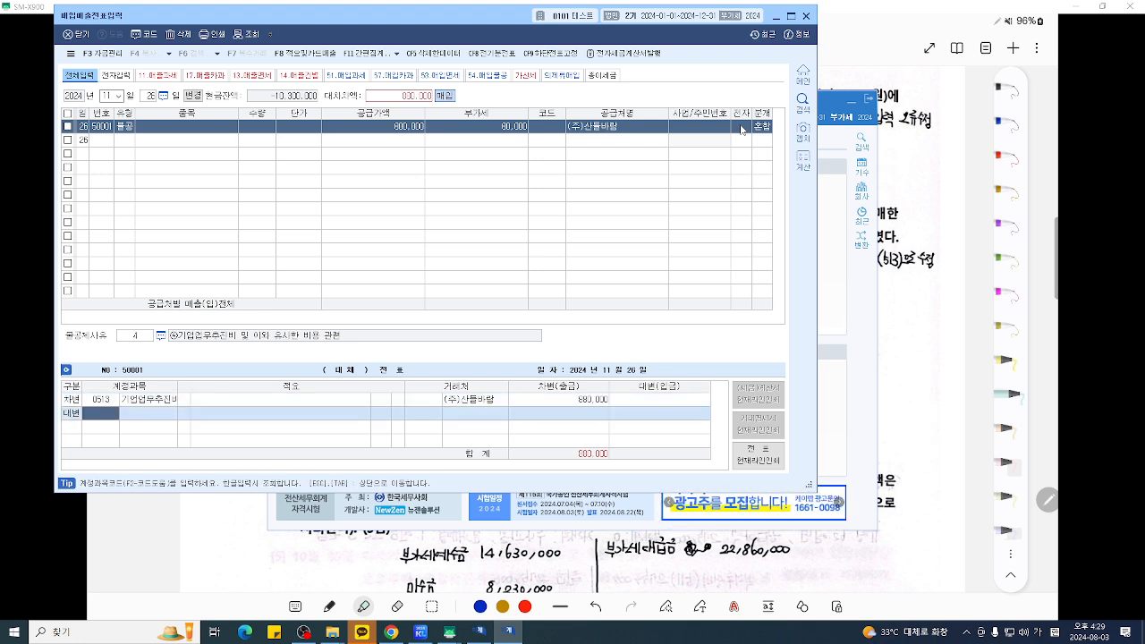
{"action": "type", "text": "101"}
{"action": "key", "text": "Return"}
{"action": "key", "text": "Return"}
{"action": "key", "text": "Return"}
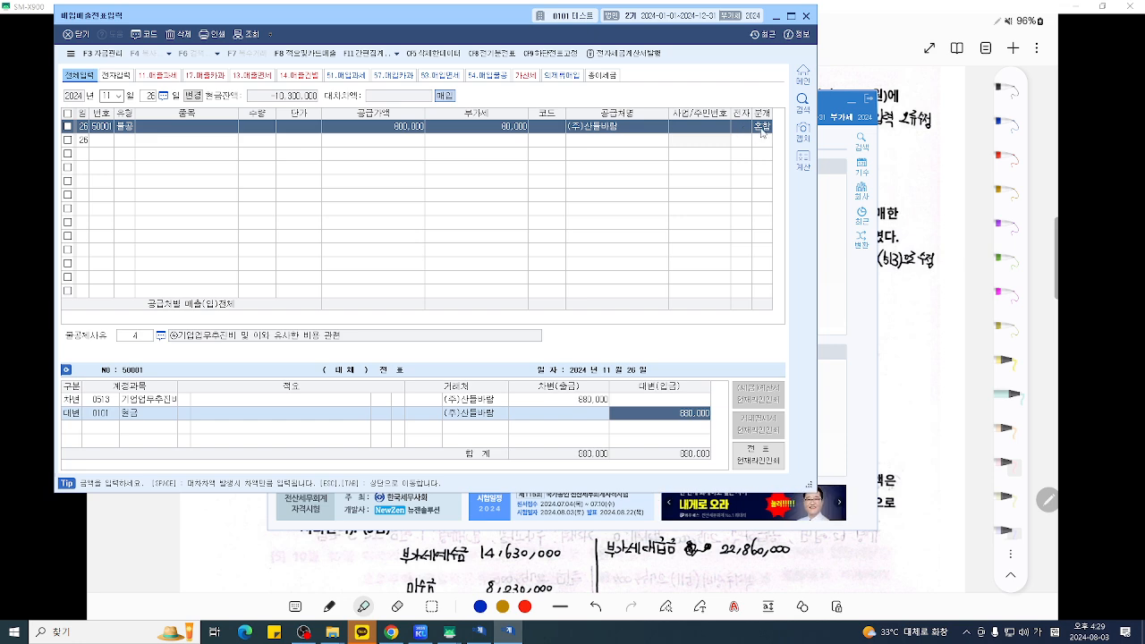
- Change the November 26 purchase's journal type to 현금 with account 513, 기업업무추진비, and close 매입매출전표입력
{"action": "left_click", "coordinate": [761, 131]}
{"action": "type", "text": "1"}
{"action": "key", "text": "Return"}
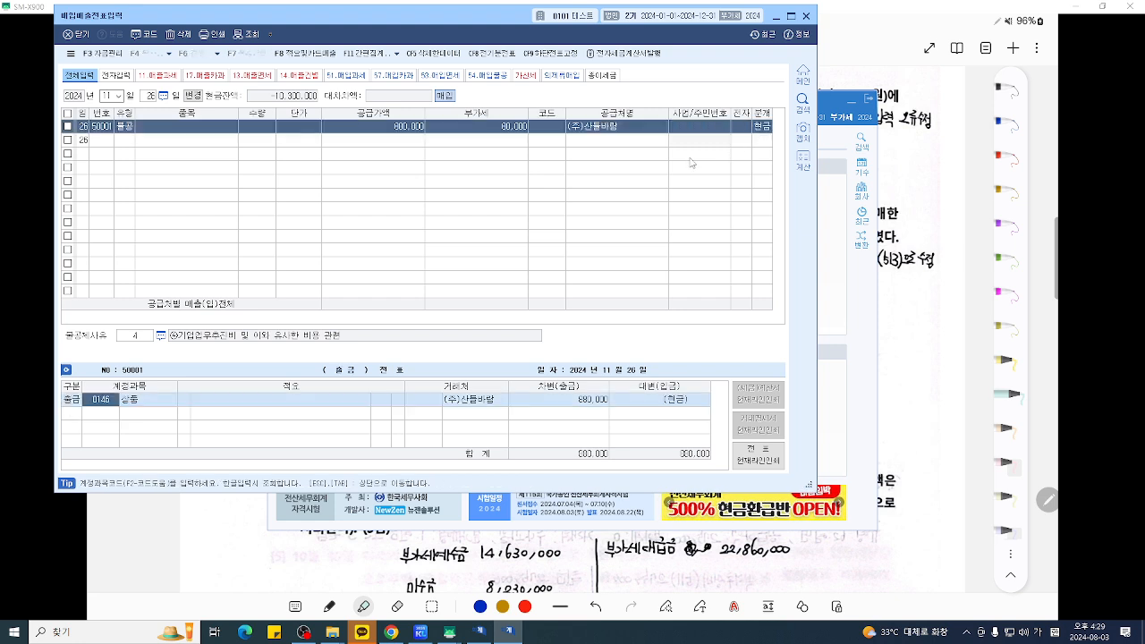
{"action": "type", "text": "5"}
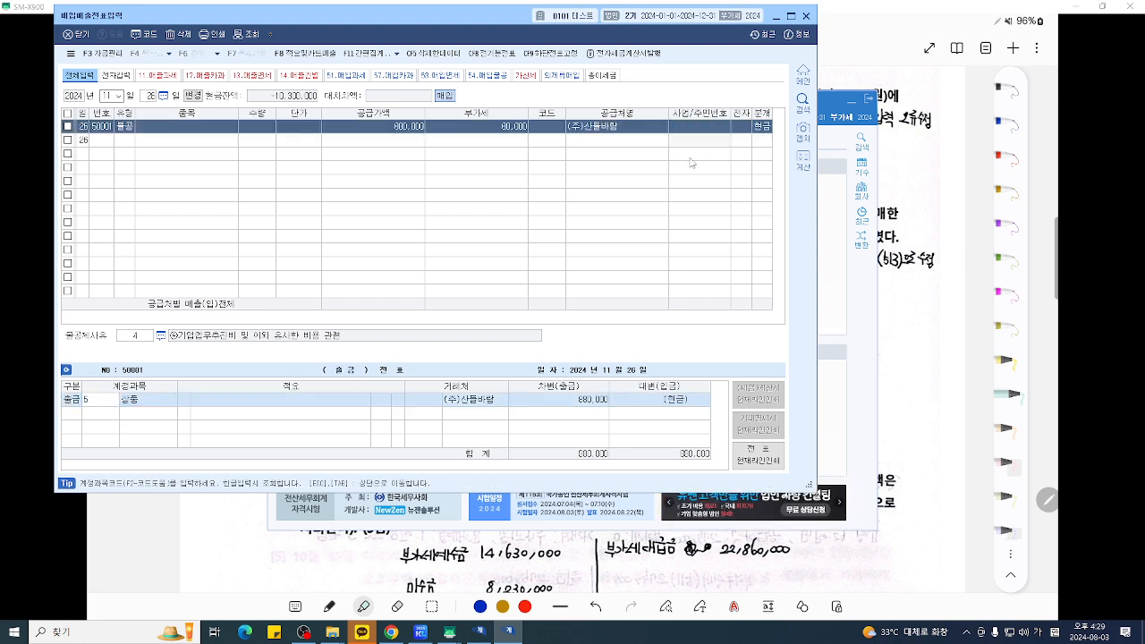
{"action": "type", "text": "13"}
{"action": "key", "text": "Return"}
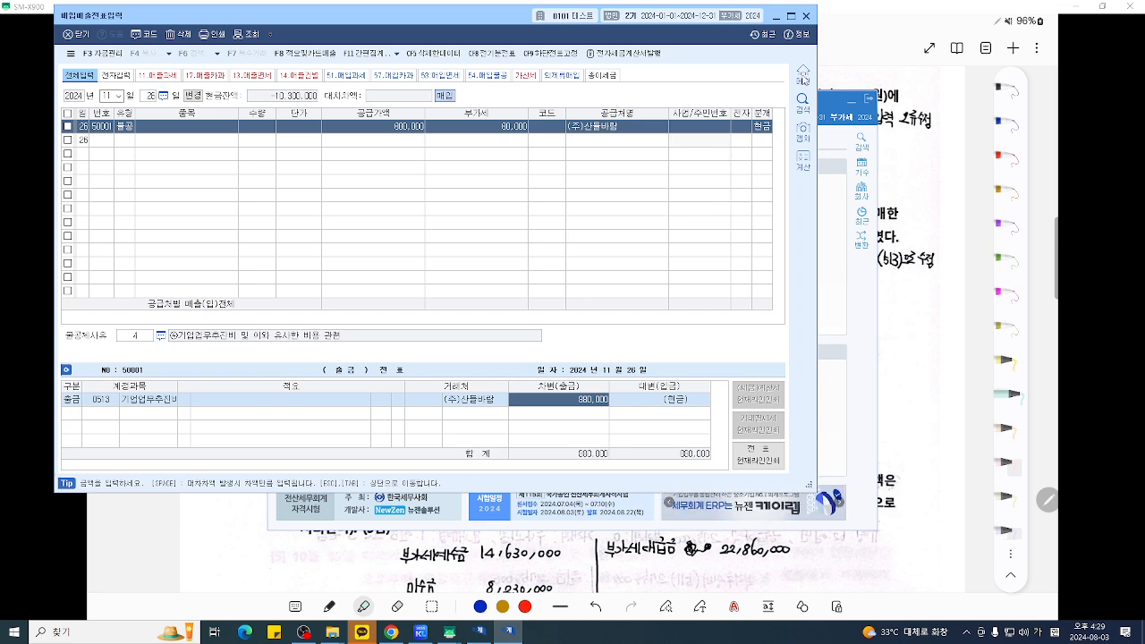
{"action": "left_click", "coordinate": [808, 18]}
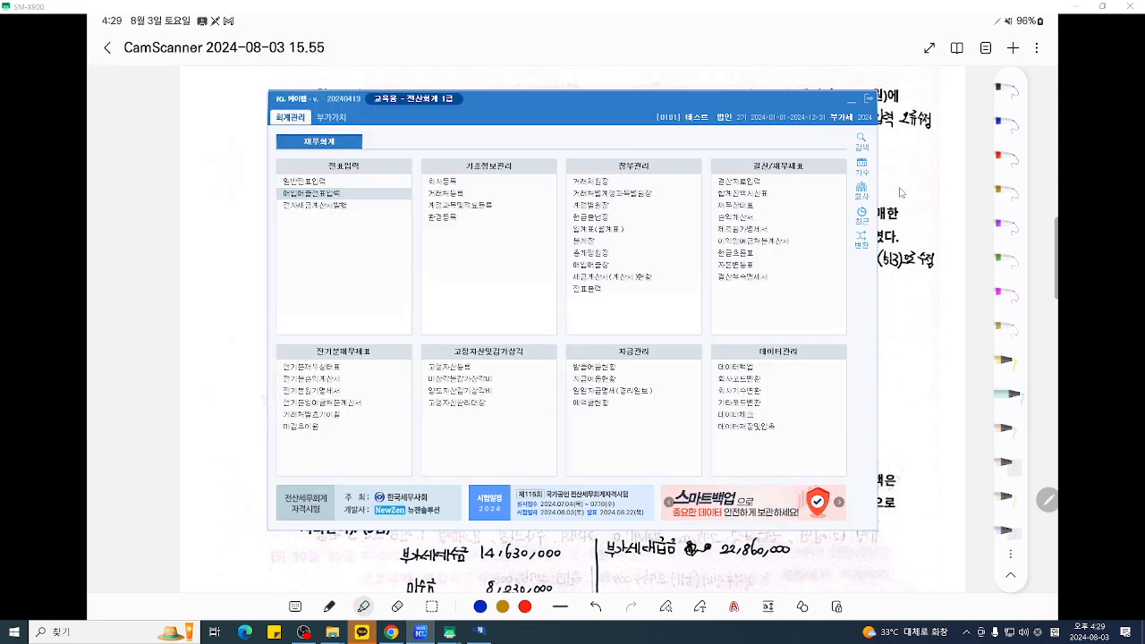
- In the notes' 문제5 question 1, highlight 부가가치세 매출세액 in yellow and handwrite 부가세예수금(부채) above it in black
{"action": "left_click", "coordinate": [900, 192]}
{"action": "scroll", "coordinate": [902, 192], "scroll_direction": "down", "scroll_amount": 1}
{"action": "scroll", "coordinate": [900, 192], "scroll_direction": "down", "scroll_amount": 3}
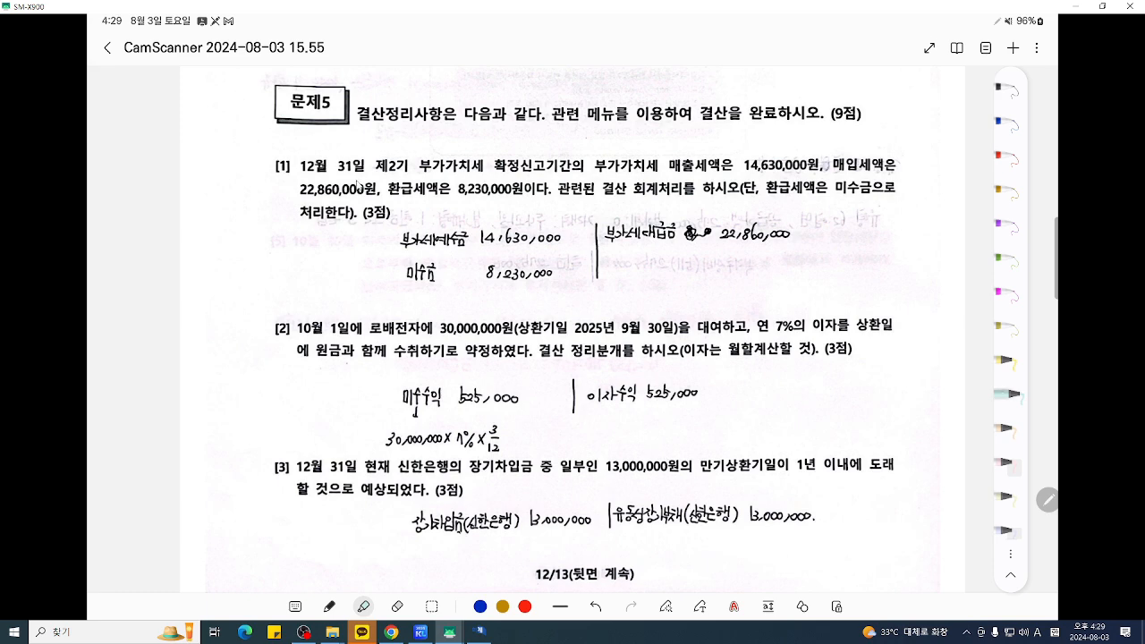
{"action": "left_click", "coordinate": [1009, 360]}
{"action": "left_click_drag", "start_coordinate": [596, 167], "coordinate": [708, 166]}
{"action": "left_click", "coordinate": [329, 606]}
{"action": "mouse_move", "coordinate": [641, 134]}
{"action": "left_mouse_down"}
{"action": "mouse_move", "coordinate": [695, 149]}
{"action": "mouse_move", "coordinate": [721, 142]}
{"action": "left_mouse_up"}
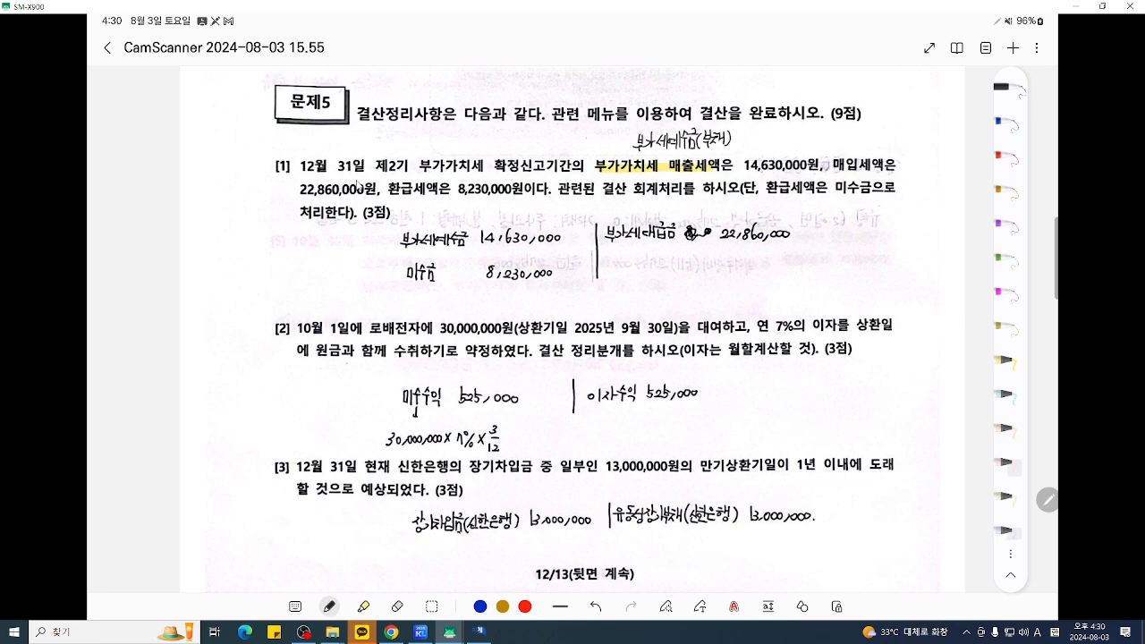
- Highlight 매입세액 and 22,860,000원 in light teal and handwrite 부가세대급금(자산) above 매입세액 in blue
{"action": "left_click", "coordinate": [363, 606]}
{"action": "left_click_drag", "start_coordinate": [831, 165], "coordinate": [875, 166]}
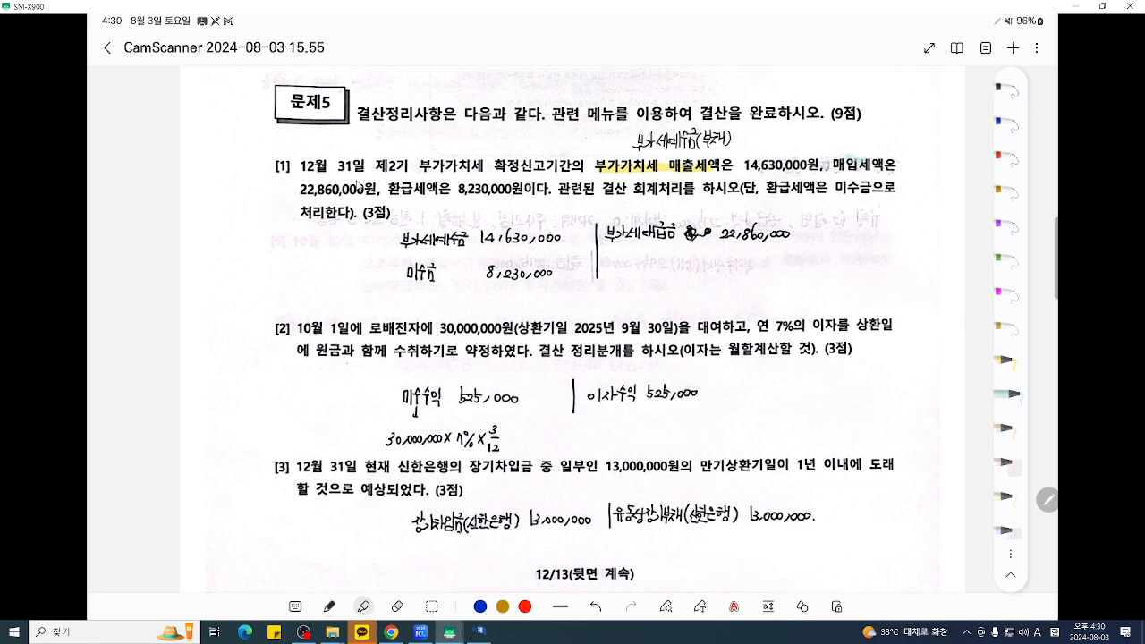
{"action": "left_click_drag", "start_coordinate": [300, 187], "coordinate": [374, 188]}
{"action": "left_click", "coordinate": [1005, 121]}
{"action": "mouse_move", "coordinate": [853, 143]}
{"action": "left_mouse_down"}
{"action": "mouse_move", "coordinate": [852, 155]}
{"action": "mouse_move", "coordinate": [853, 143]}
{"action": "left_mouse_up"}
{"action": "left_click_drag", "start_coordinate": [851, 134], "coordinate": [878, 139]}
{"action": "left_click_drag", "start_coordinate": [882, 124], "coordinate": [890, 140]}
{"action": "mouse_move", "coordinate": [895, 125]}
{"action": "left_mouse_down"}
{"action": "mouse_move", "coordinate": [895, 141]}
{"action": "mouse_move", "coordinate": [948, 140]}
{"action": "left_mouse_up"}
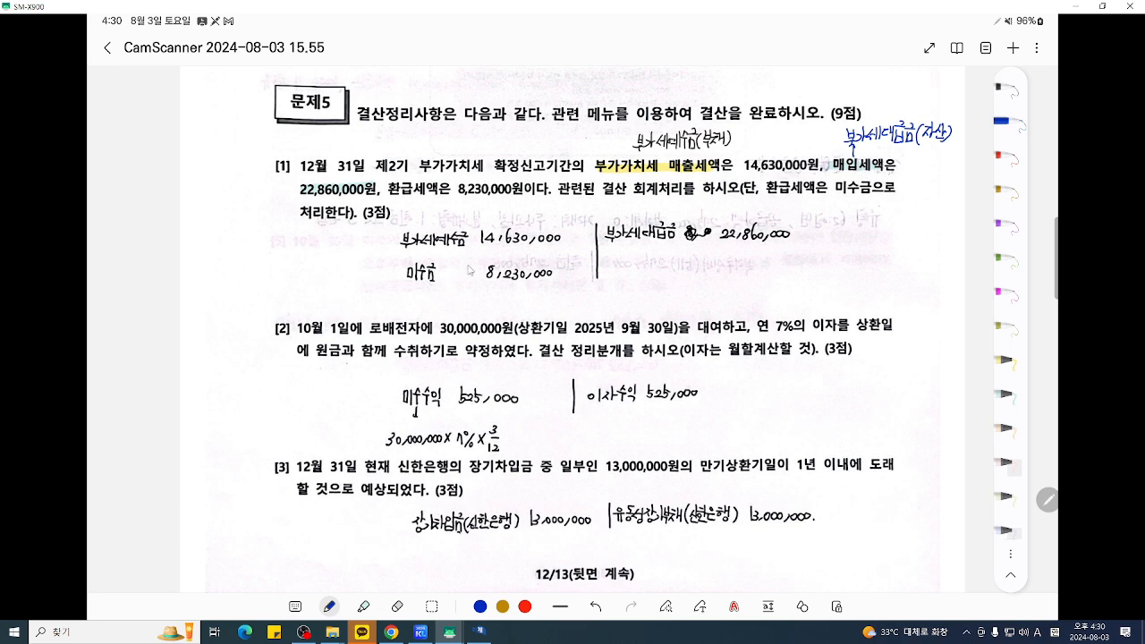
- In 일반전표입력, add a December 31 debit line to account 255, 부가세예수금, for 14,630,000
{"action": "left_click", "coordinate": [480, 635]}
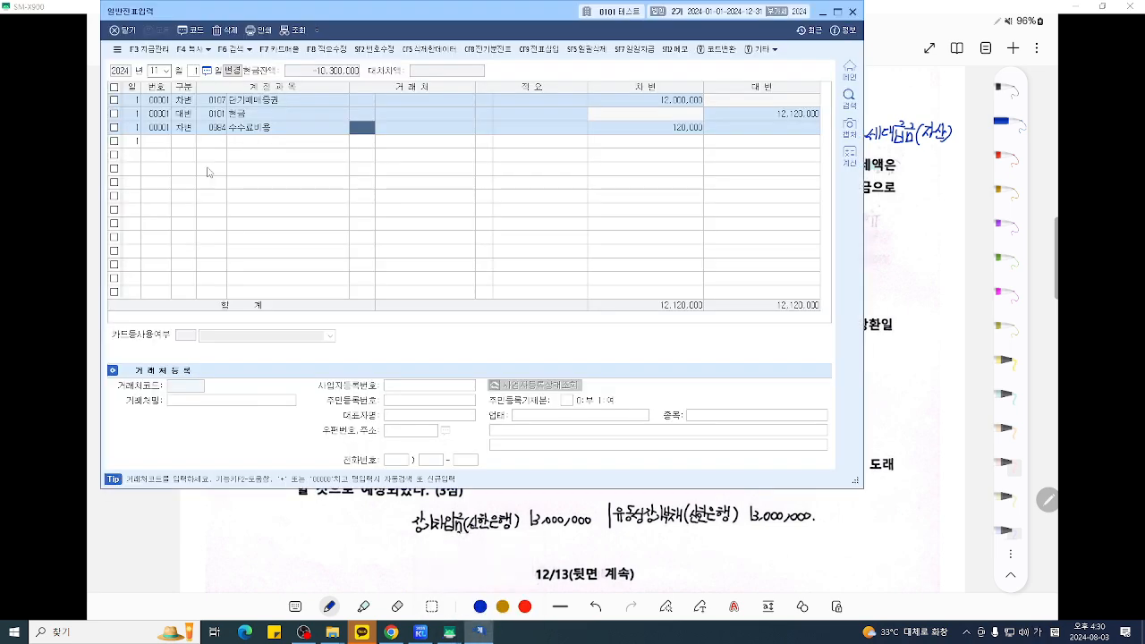
{"action": "type", "text": "12"}
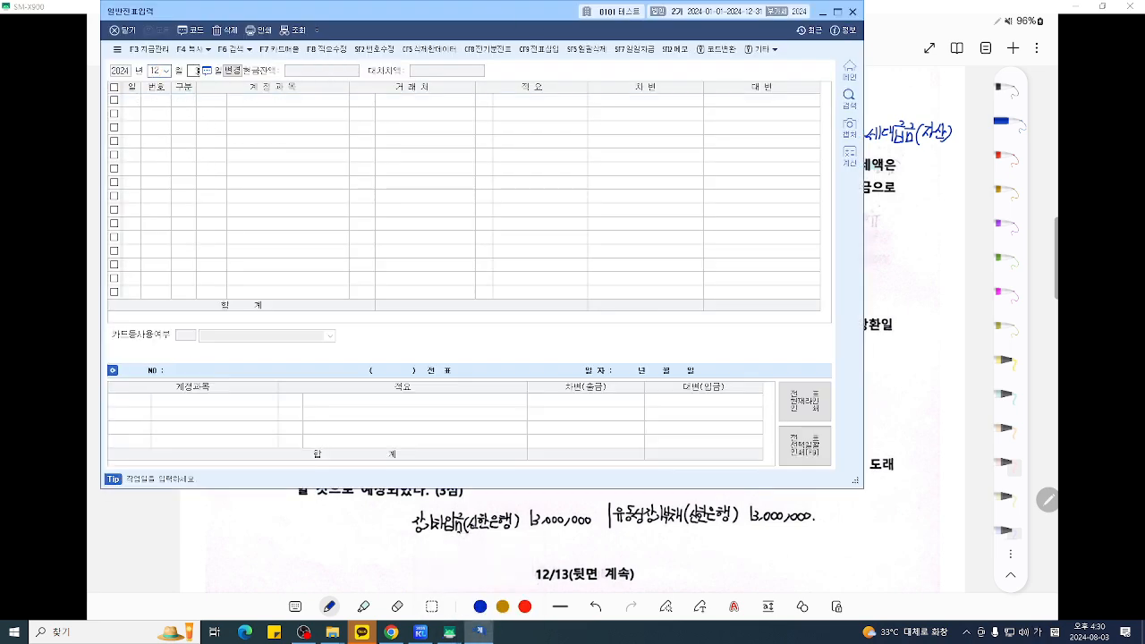
{"action": "type", "text": "313255"}
{"action": "key", "text": "Return"}
{"action": "key", "text": "Return"}
{"action": "key", "text": "Return"}
{"action": "type", "text": "14000"}
{"action": "type", "text": "000"}
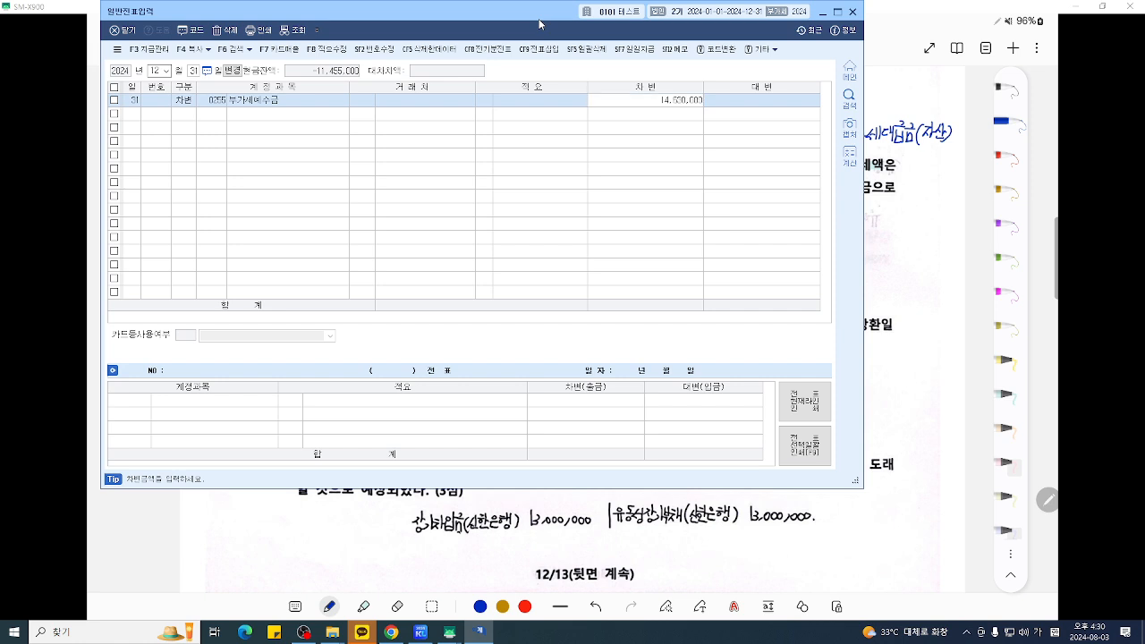
{"action": "key", "text": "Return"}
- Add a December 31 credit line to account 135, 부가세대급금, for 22,860,000
{"action": "type", "text": "413"}
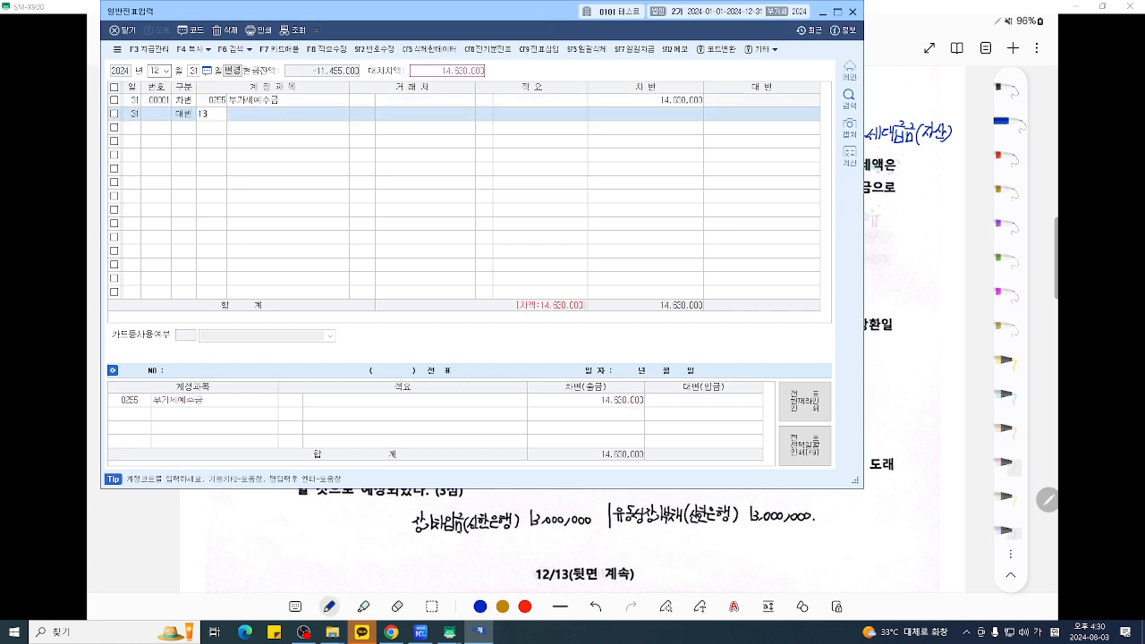
{"action": "type", "text": "5"}
{"action": "key", "text": "Return"}
{"action": "key", "text": "Return"}
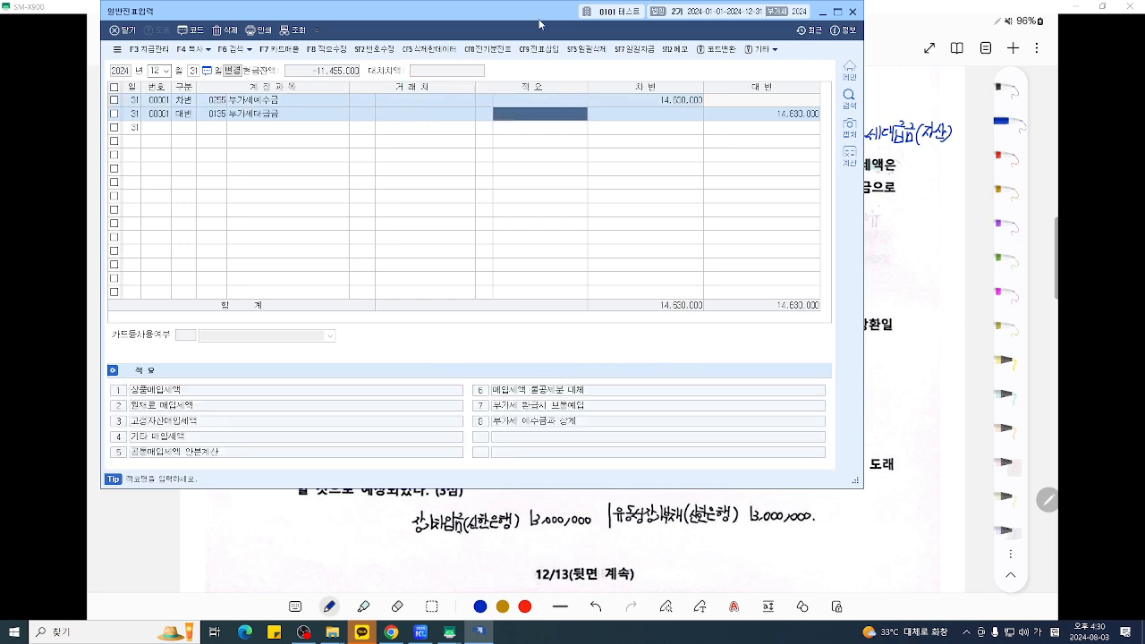
{"action": "key", "text": "Return"}
{"action": "type", "text": "2"}
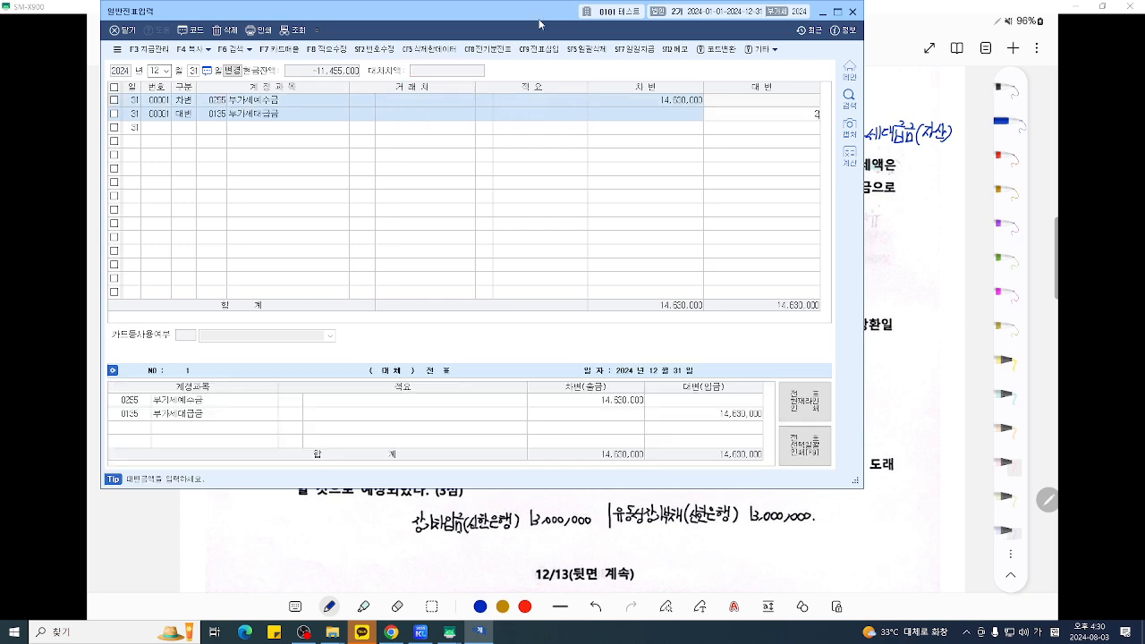
{"action": "type", "text": "2,660,000"}
{"action": "key", "text": "Return"}
- Add a December 31 debit line to account 120, 미수금, for 8,230,000
{"action": "type", "text": "3"}
{"action": "key", "text": "Return"}
{"action": "type", "text": "120"}
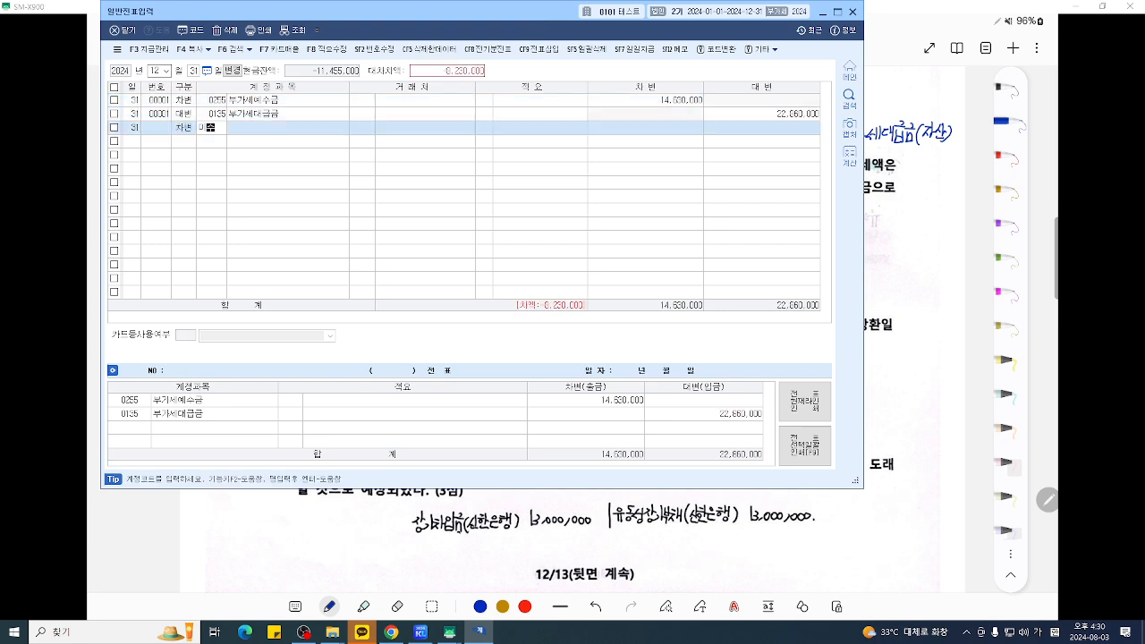
{"action": "key", "text": "Return"}
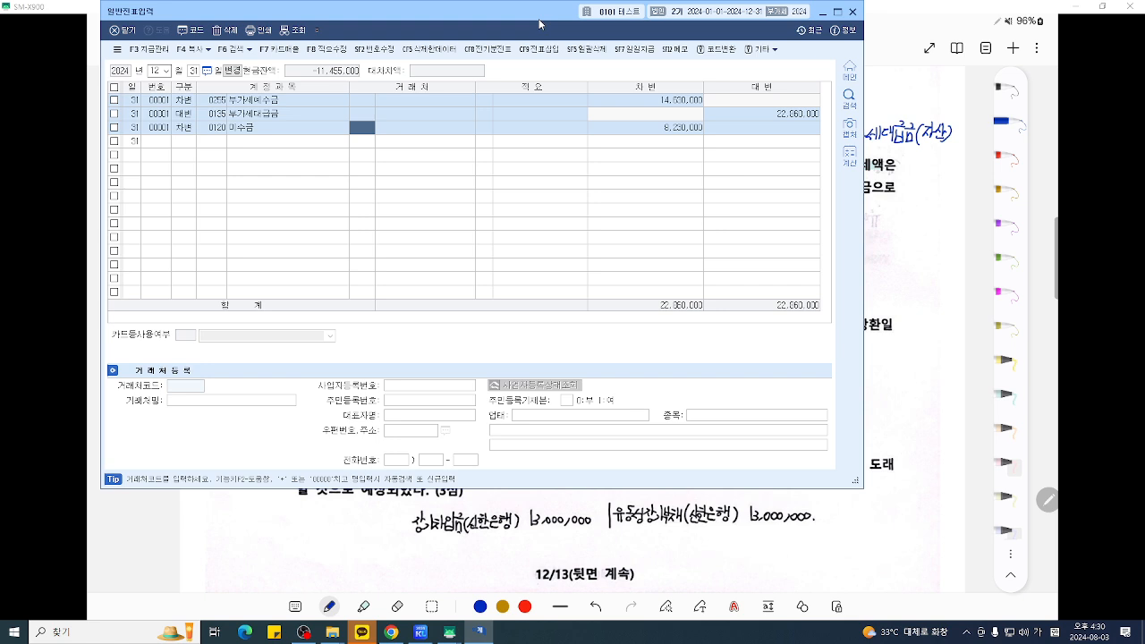
- Add a December 31 entry in 일반전표입력 debiting account 116, 미수수익, and crediting account 901, 이자수익, for 525,000
{"action": "left_click", "coordinate": [905, 360]}
{"action": "scroll", "coordinate": [855, 362], "scroll_direction": "down", "scroll_amount": 2}
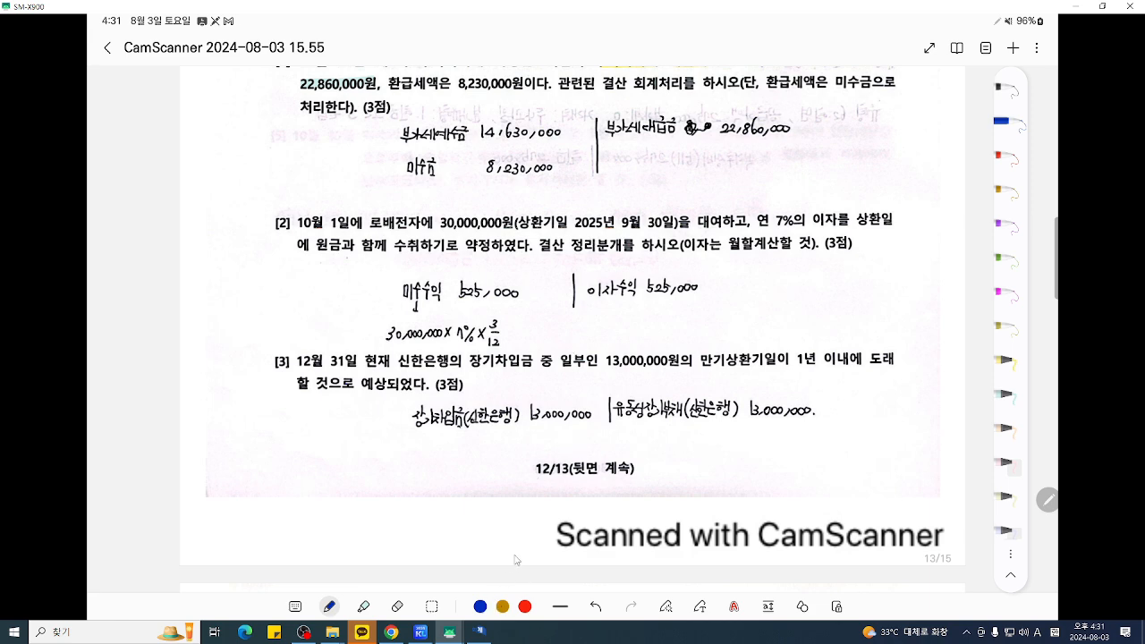
{"action": "left_click", "coordinate": [478, 631]}
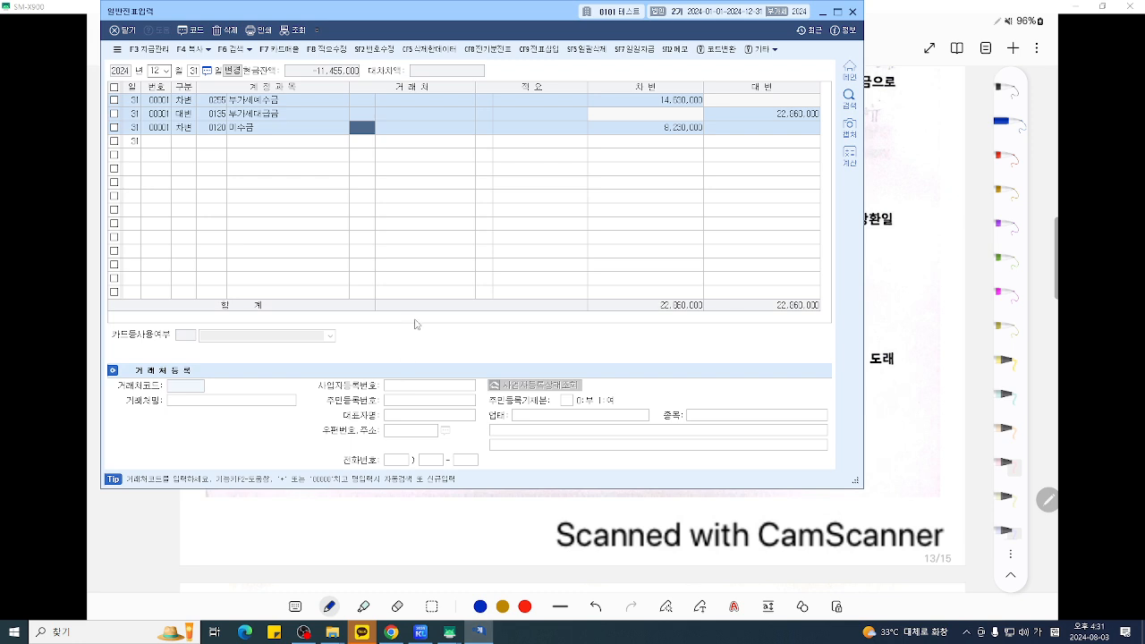
{"action": "key", "text": "Down"}
{"action": "type", "text": "3116"}
{"action": "key", "text": "Return"}
{"action": "key", "text": "Return"}
{"action": "key", "text": "Return"}
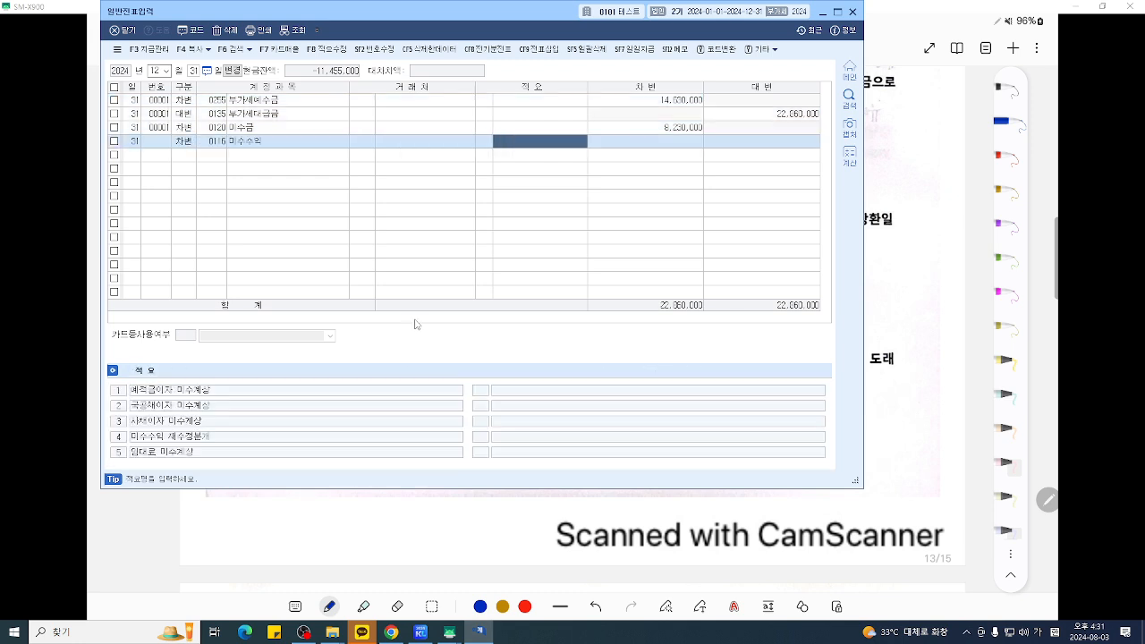
{"action": "key", "text": "Return"}
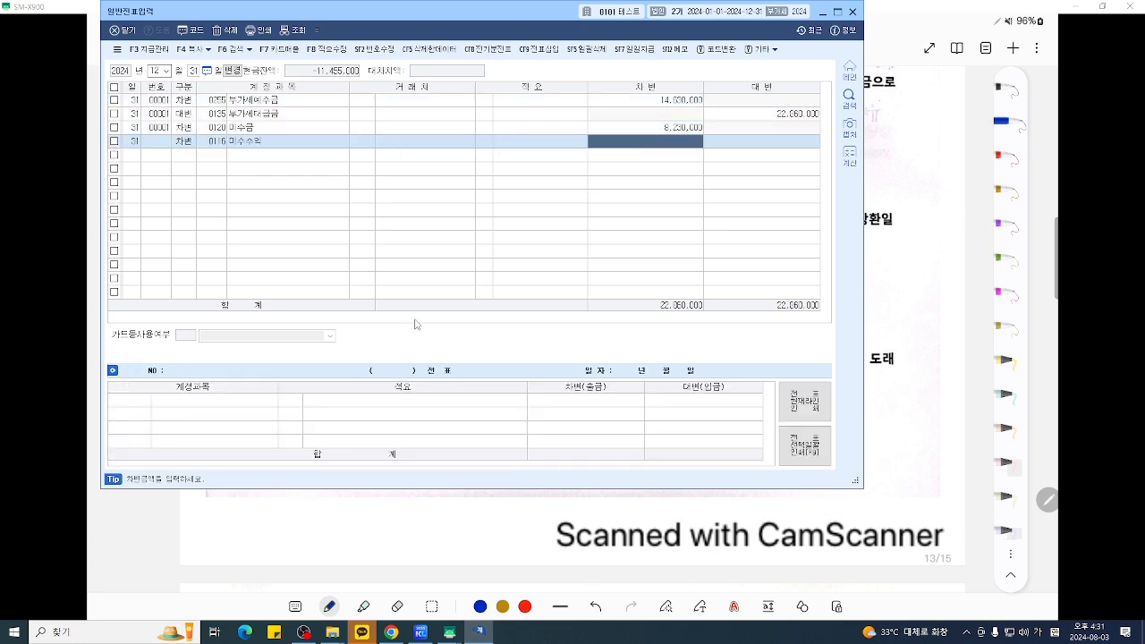
{"action": "type", "text": "525000"}
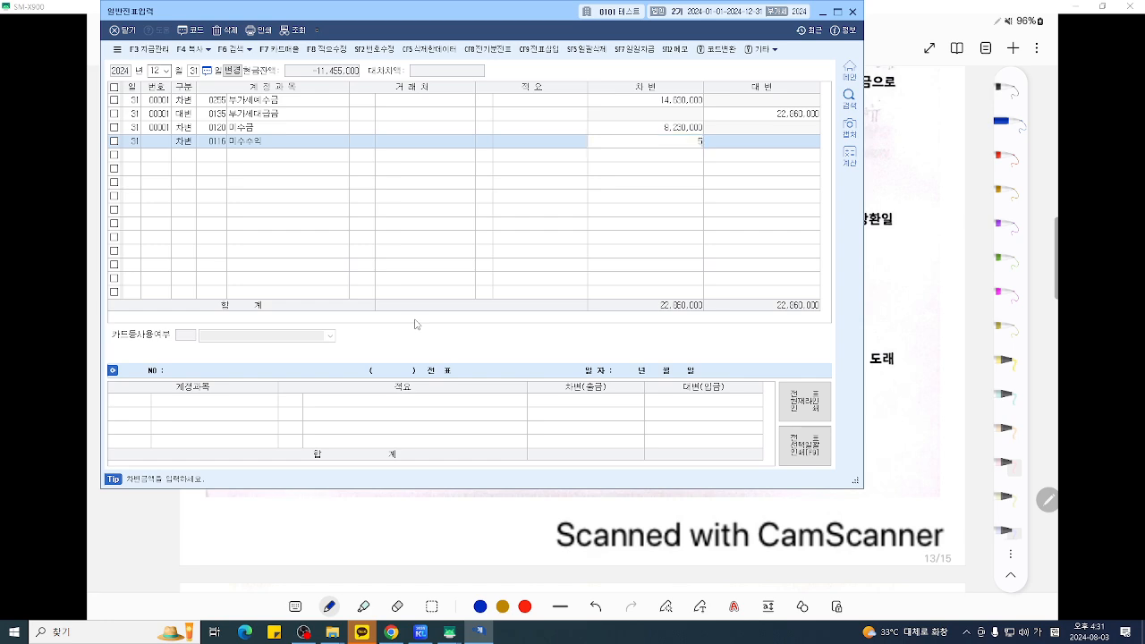
{"action": "key", "text": "Return"}
{"action": "type", "text": "4901"}
{"action": "key", "text": "Return"}
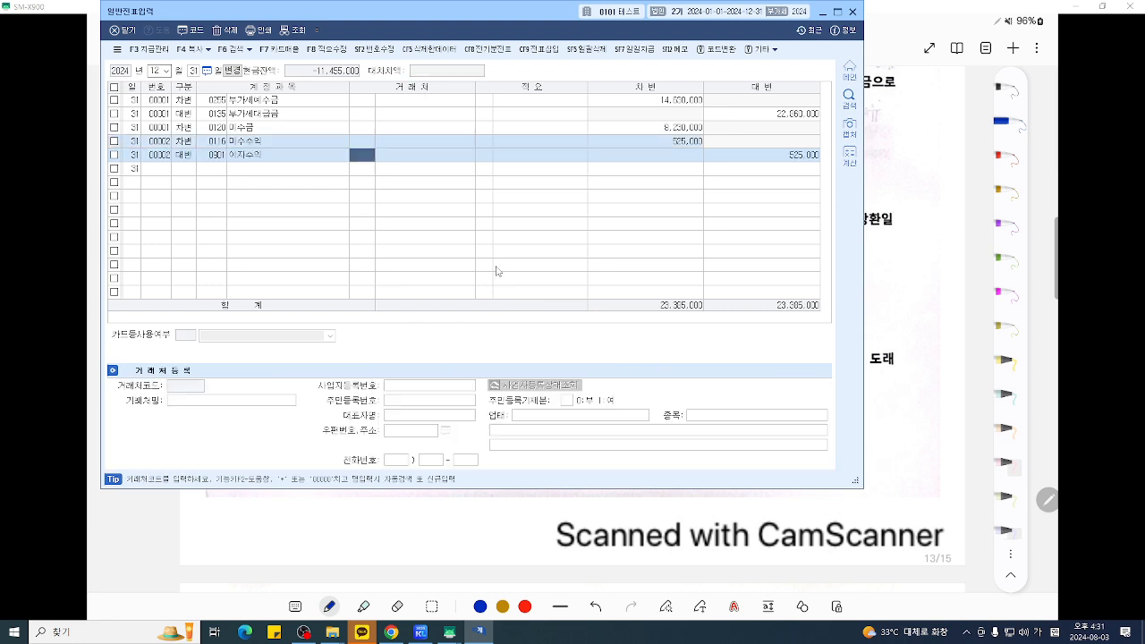
- Consult question [3] in the notes and start a December 31 debit line in 일반전표입력 to account 293, 장기차입금
{"action": "left_click", "coordinate": [888, 347]}
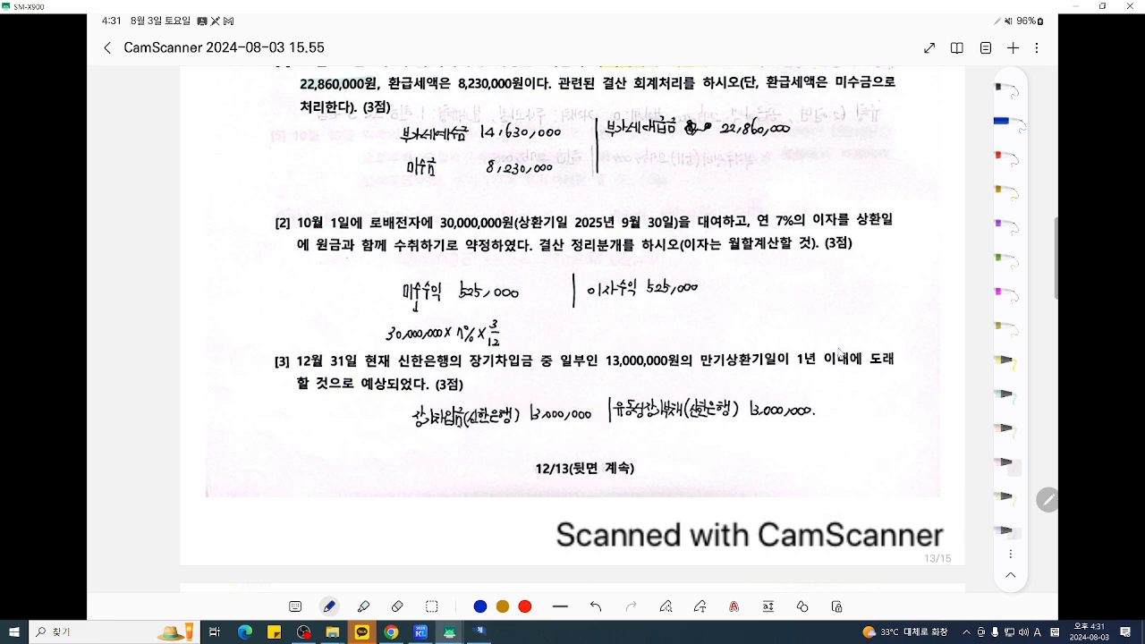
{"action": "scroll", "coordinate": [839, 350], "scroll_direction": "down", "scroll_amount": 1}
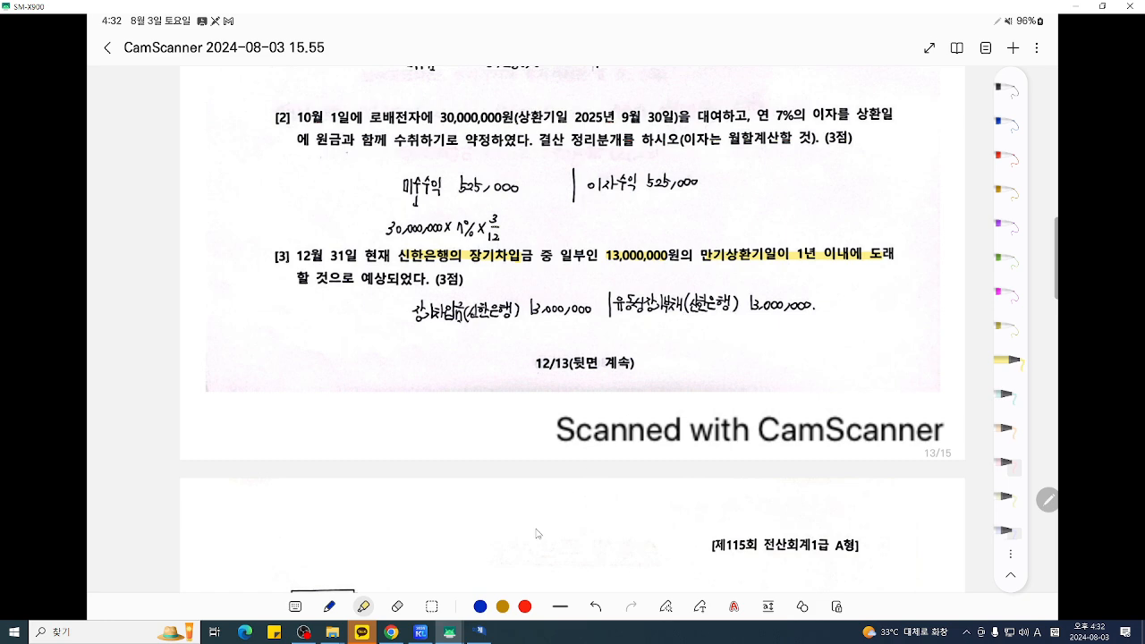
{"action": "left_click", "coordinate": [482, 633]}
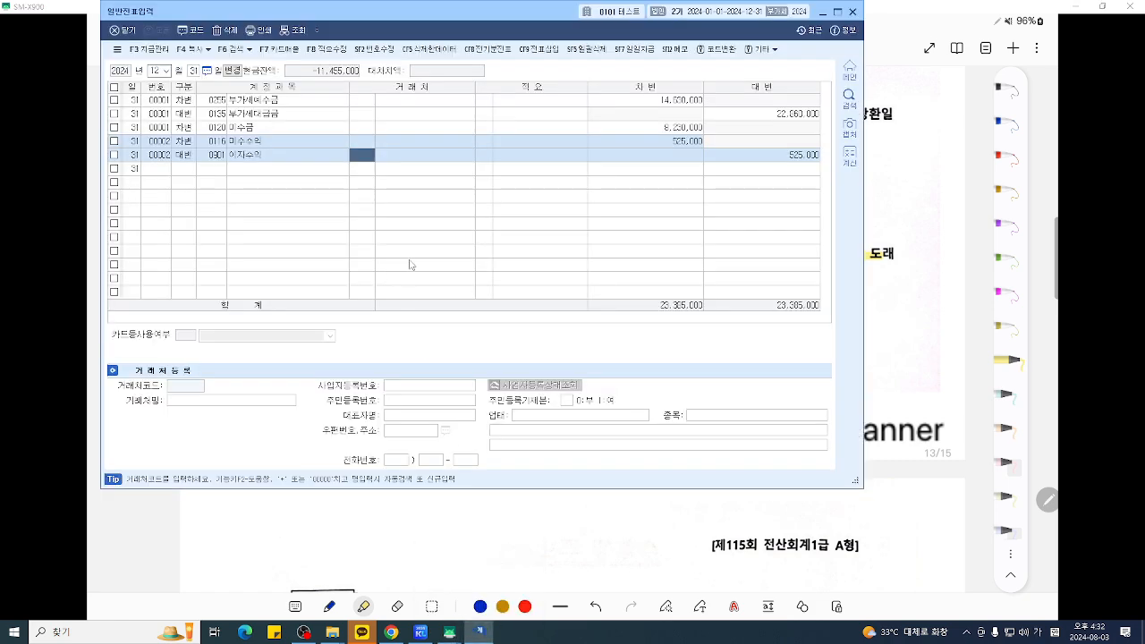
{"action": "key", "text": "Down"}
{"action": "type", "text": "3"}
{"action": "key", "text": "Return"}
{"action": "type", "text": "293"}
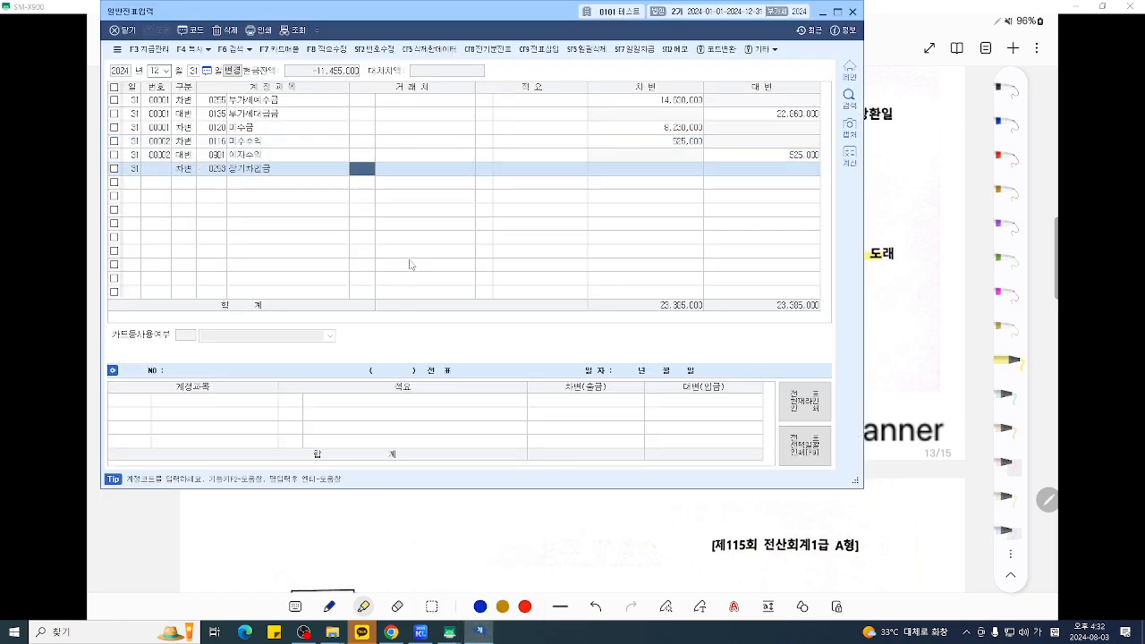
{"action": "key", "text": "Return"}
{"action": "key", "text": "Return"}
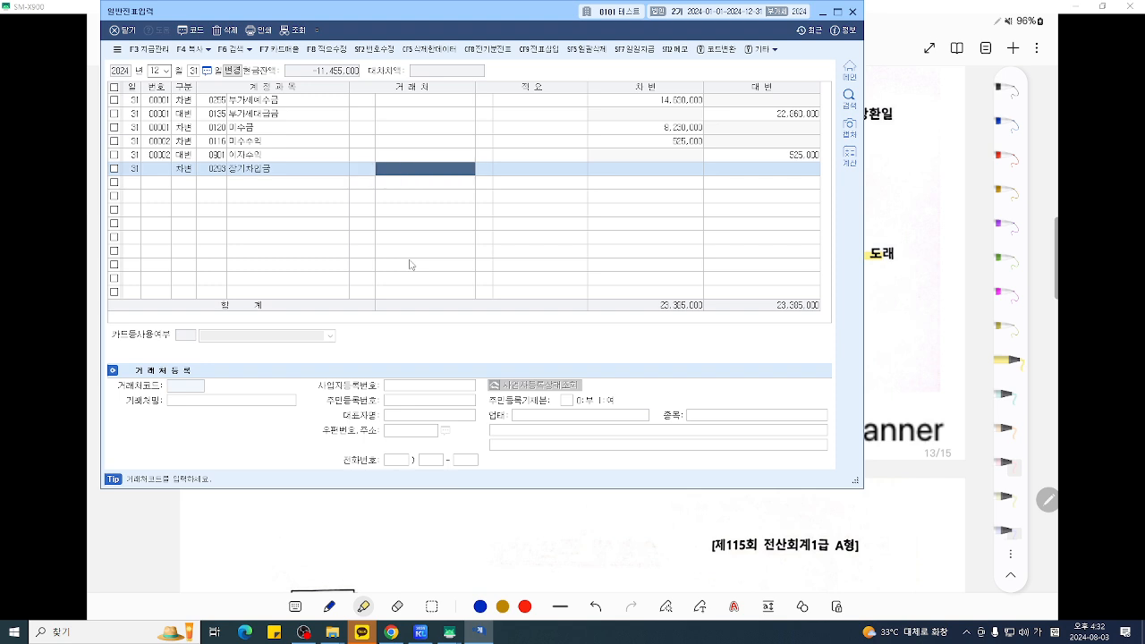
- Set the 장기차입금 line's 거래처 to 신한은행 and its debit amount to 13,000,000
{"action": "type", "text": "신한은행"}
{"action": "key", "text": "Return"}
{"action": "key", "text": "Left"}
{"action": "key", "text": "Left"}
{"action": "key", "text": "Return"}
{"action": "key", "text": "Return"}
{"action": "key", "text": "Return"}
{"action": "key", "text": "Return"}
{"action": "type", "text": "13000000"}
{"action": "key", "text": "Return"}
- Add a December 31 credit line to account 264, 유동성장기부채, for 13,000,000 with 신한은행 as the 거래처
{"action": "type", "text": "4"}
{"action": "key", "text": "Return"}
{"action": "type", "text": "264"}
{"action": "key", "text": "Return"}
{"action": "key", "text": "Return"}
{"action": "type", "text": "신한은행"}
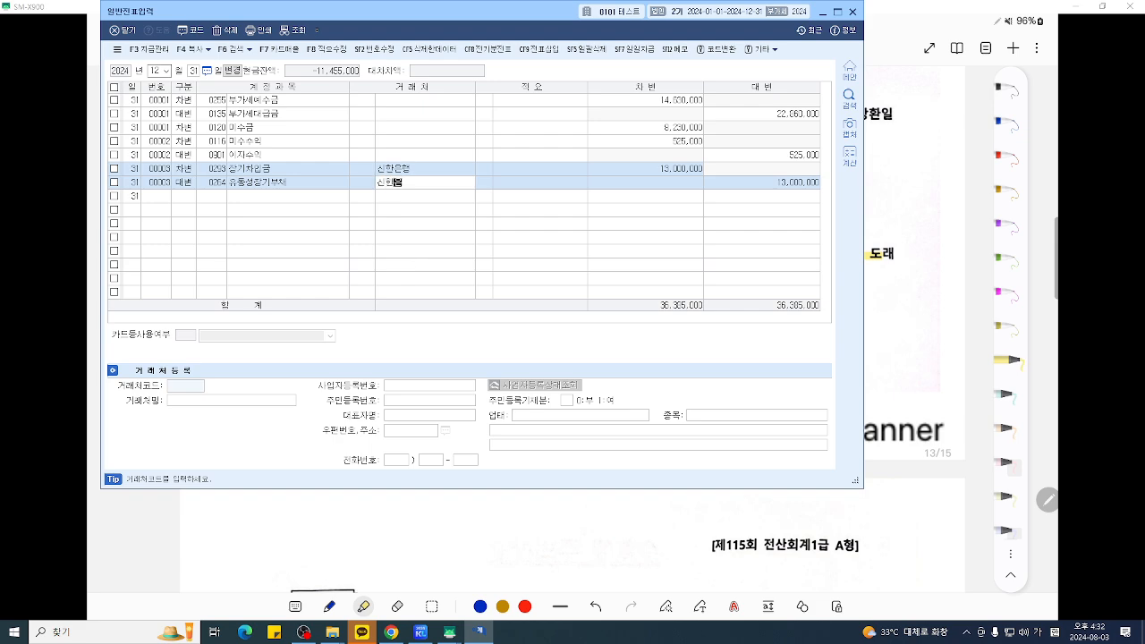
{"action": "key", "text": "Return"}
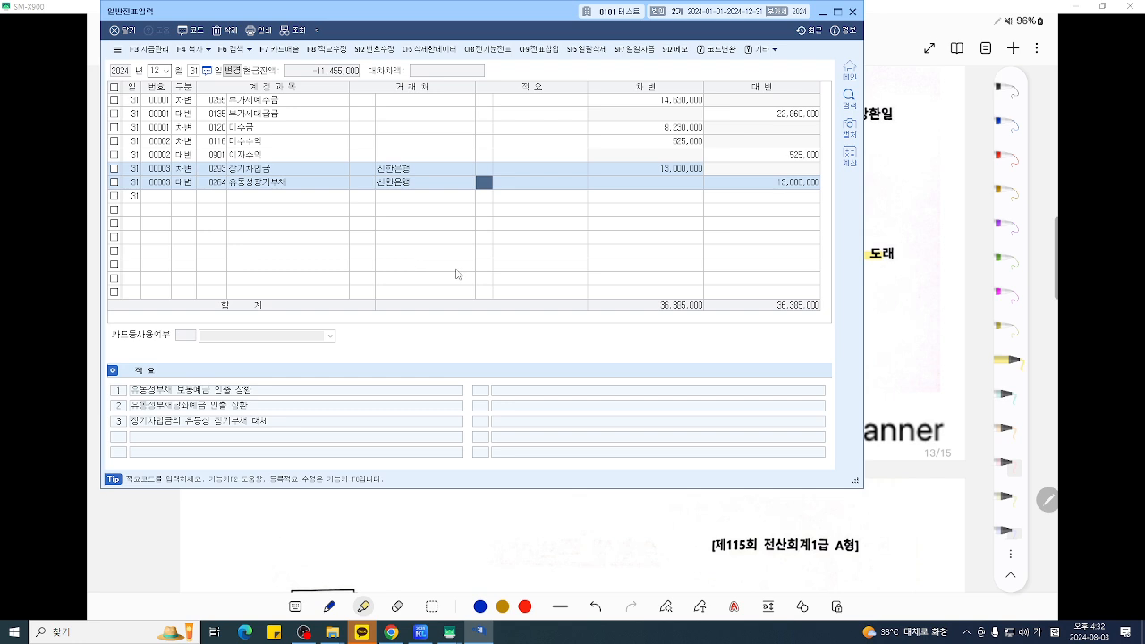
- In the notes, highlight 외상매입금 and 거래처명 in question [1] of 문제6 in yellow
{"action": "left_click", "coordinate": [898, 376]}
{"action": "scroll", "coordinate": [898, 376], "scroll_direction": "down", "scroll_amount": 5}
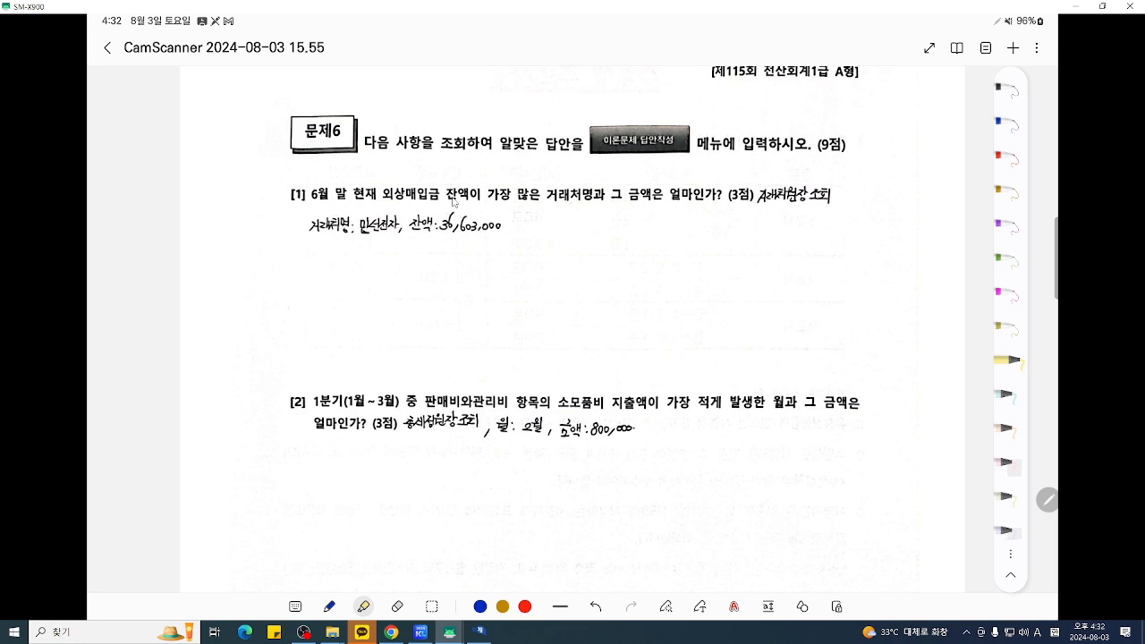
{"action": "left_click_drag", "start_coordinate": [387, 192], "coordinate": [438, 192]}
{"action": "left_click_drag", "start_coordinate": [549, 193], "coordinate": [581, 193]}
- Review questions [2] and [3] of 문제6 together with their handwritten answers
{"action": "scroll", "coordinate": [553, 374], "scroll_direction": "down", "scroll_amount": 1}
{"action": "scroll", "coordinate": [554, 374], "scroll_direction": "down", "scroll_amount": 1}
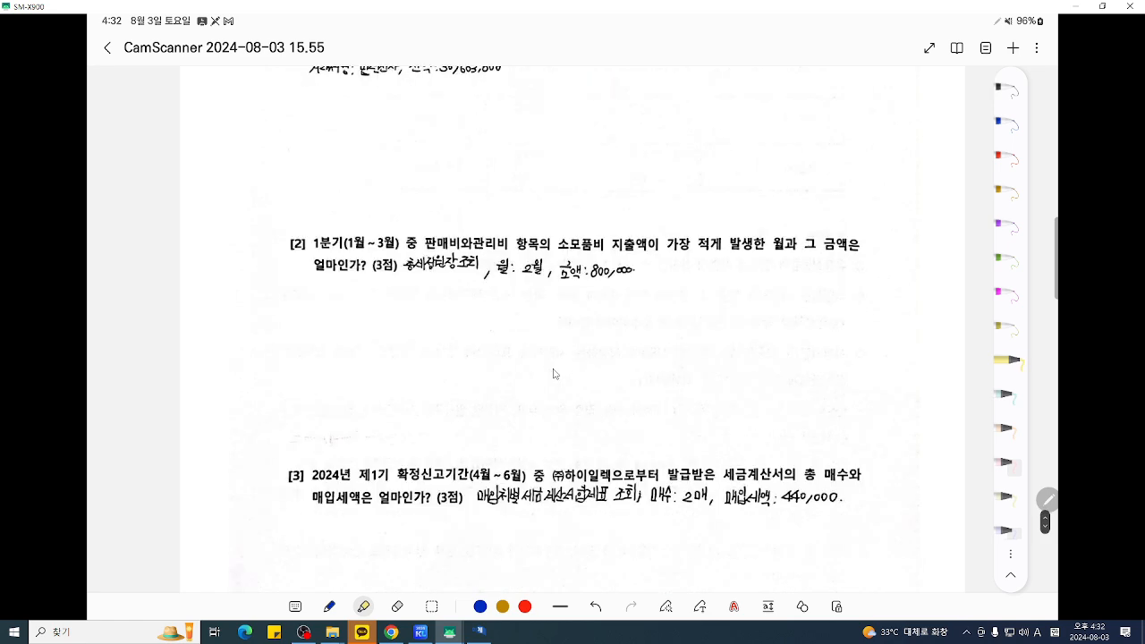
{"action": "scroll", "coordinate": [554, 373], "scroll_direction": "up", "scroll_amount": 1, "text": "ctrl"}
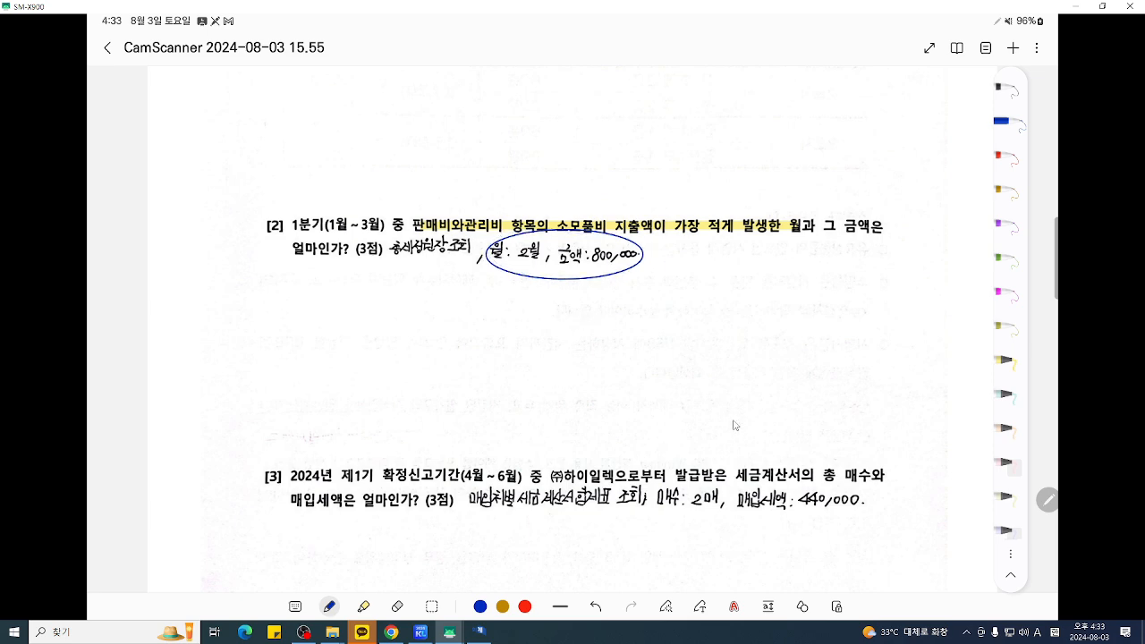
{"action": "scroll", "coordinate": [735, 412], "scroll_direction": "down", "scroll_amount": 3}
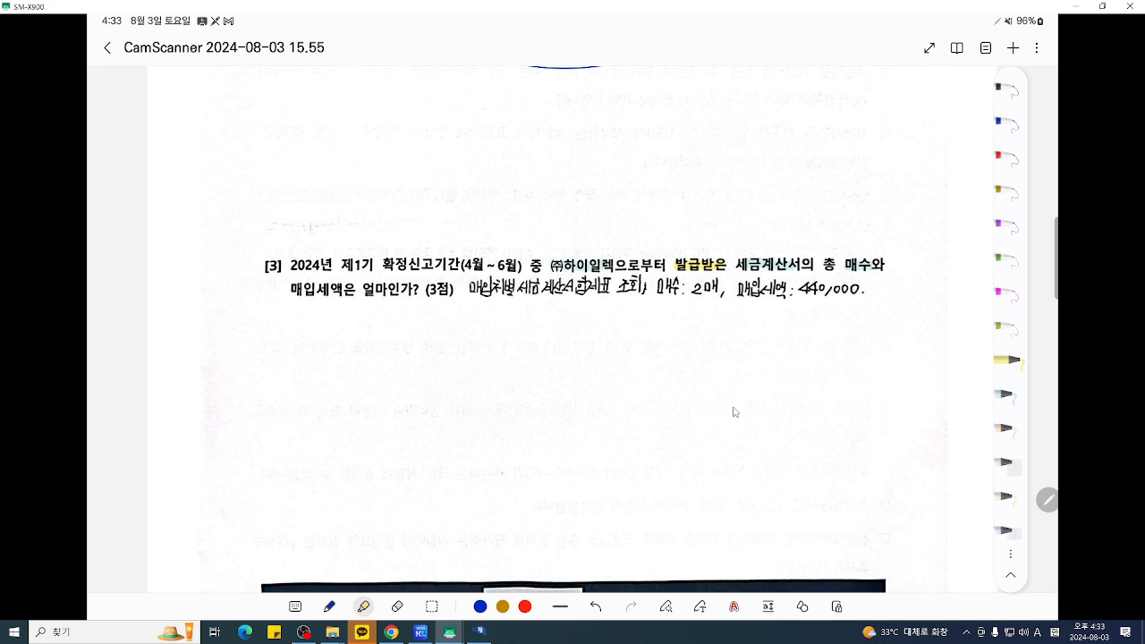
- Close 일반전표입력 in the accounting program, and query 매입자발행세금계산서합계표 for April to June 2024
{"action": "left_click", "coordinate": [480, 631]}
{"action": "left_click", "coordinate": [852, 12]}
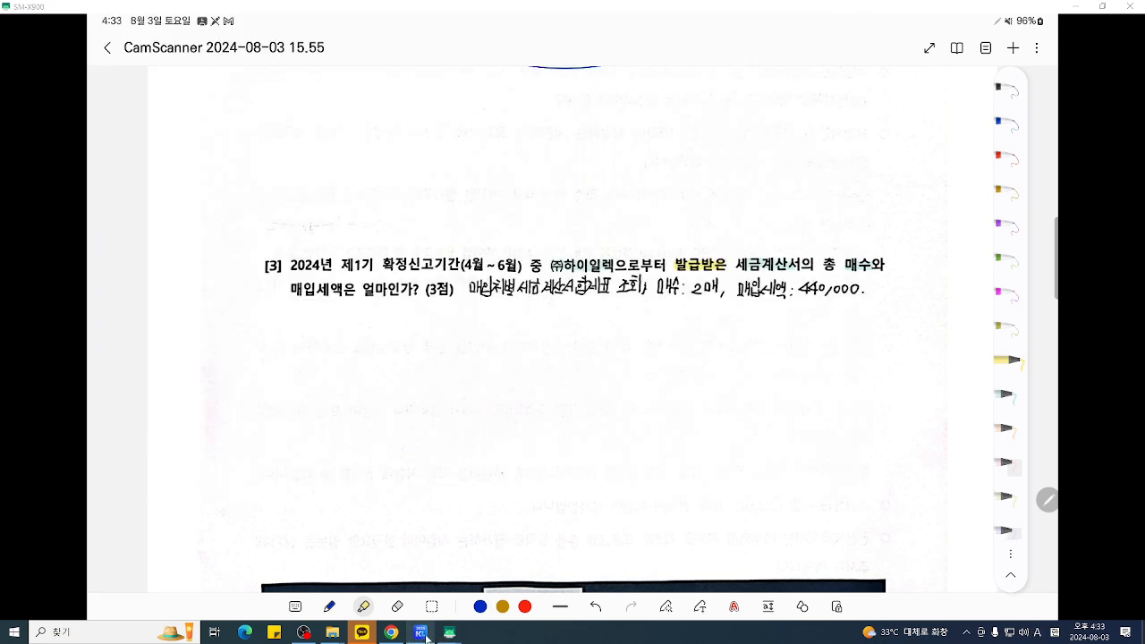
{"action": "left_click", "coordinate": [332, 117]}
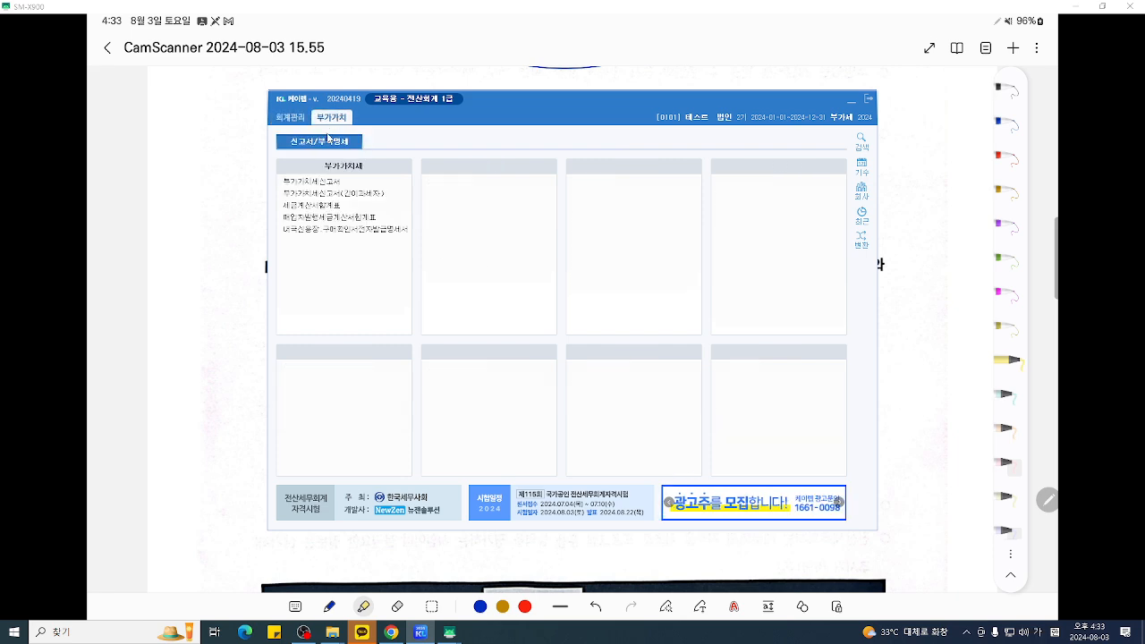
{"action": "left_click", "coordinate": [349, 218]}
{"action": "type", "text": "4"}
{"action": "key", "text": "Return"}
{"action": "type", "text": "6"}
{"action": "key", "text": "Return"}
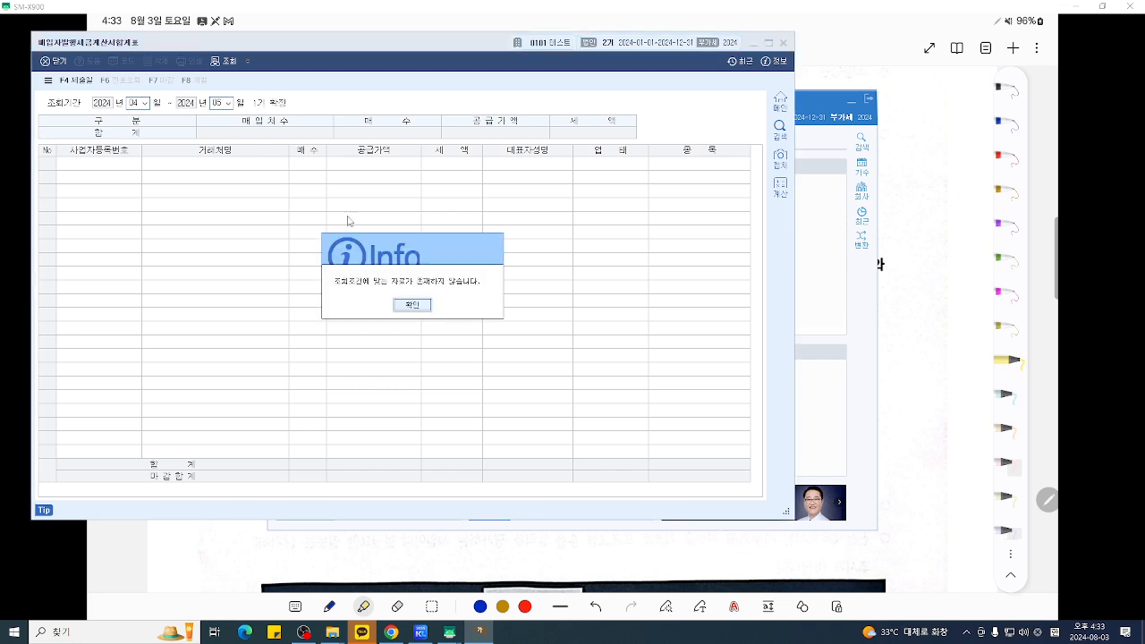
{"action": "left_click", "coordinate": [412, 304]}
{"action": "left_click", "coordinate": [783, 42]}
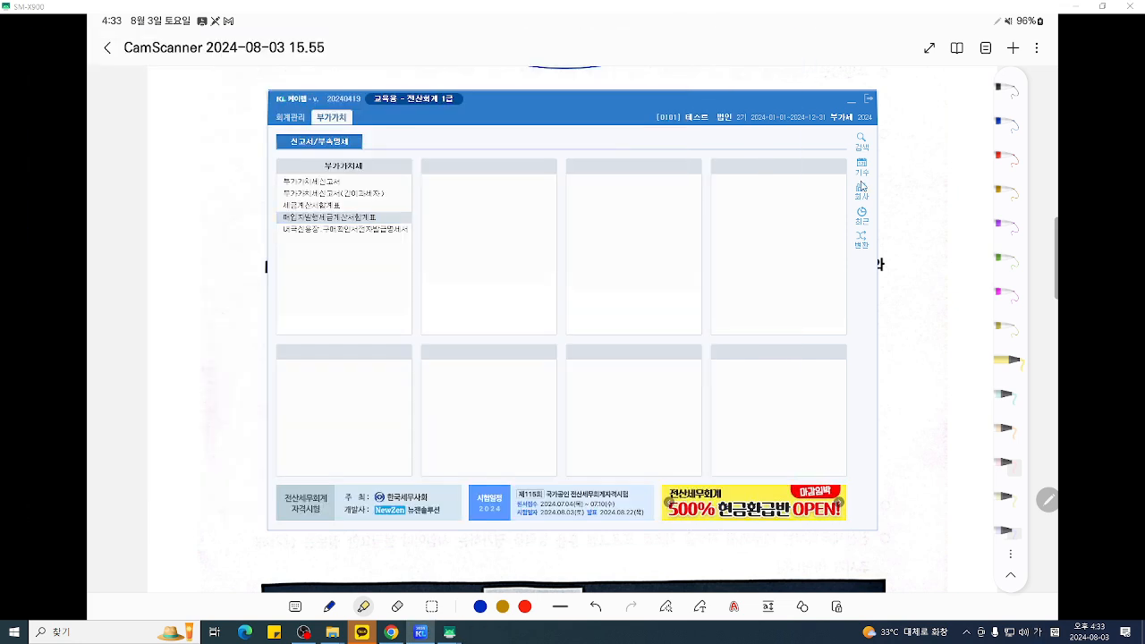
- Switch to company 0312, (주)토성-로그인, and query its 세금계산서합계표 for April to June 2024
{"action": "left_click", "coordinate": [861, 189]}
{"action": "double_click", "coordinate": [487, 325]}
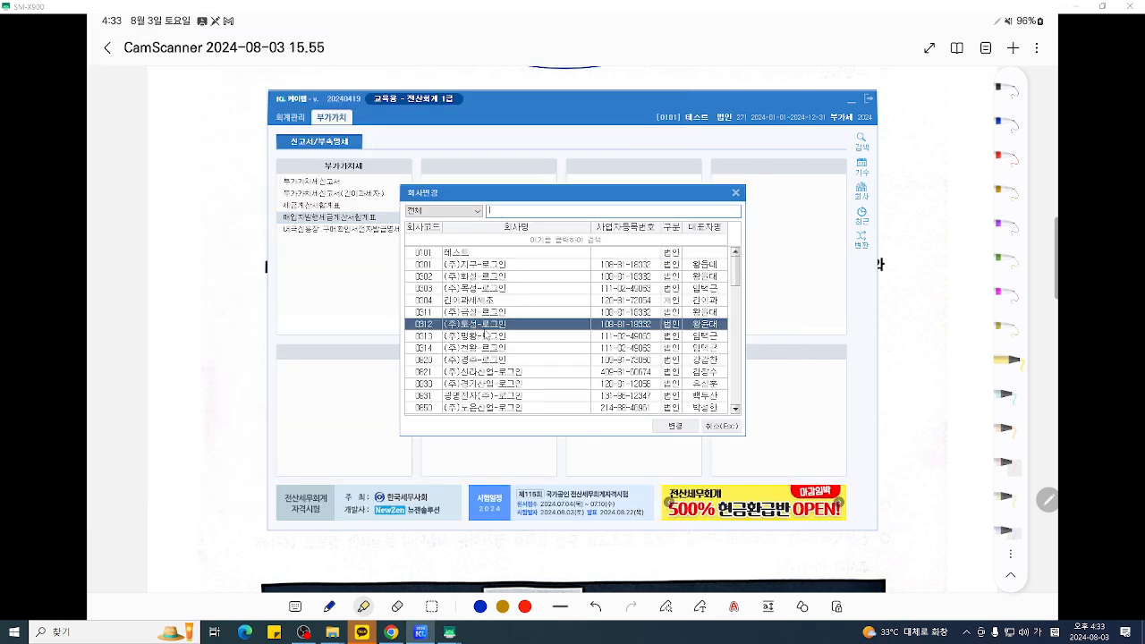
{"action": "left_click", "coordinate": [320, 206]}
{"action": "type", "text": "0406"}
{"action": "key", "text": "Return"}
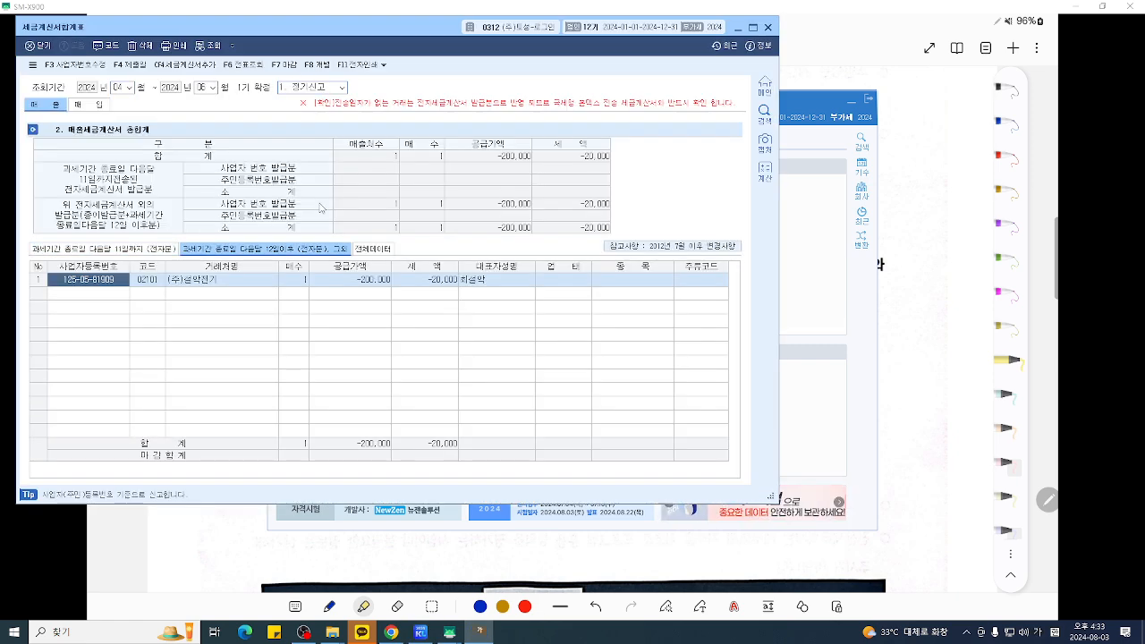
- Examine the purchase (매입) and sales (매출) summaries in 세금계산서합계표, and close the report
{"action": "left_click", "coordinate": [89, 106]}
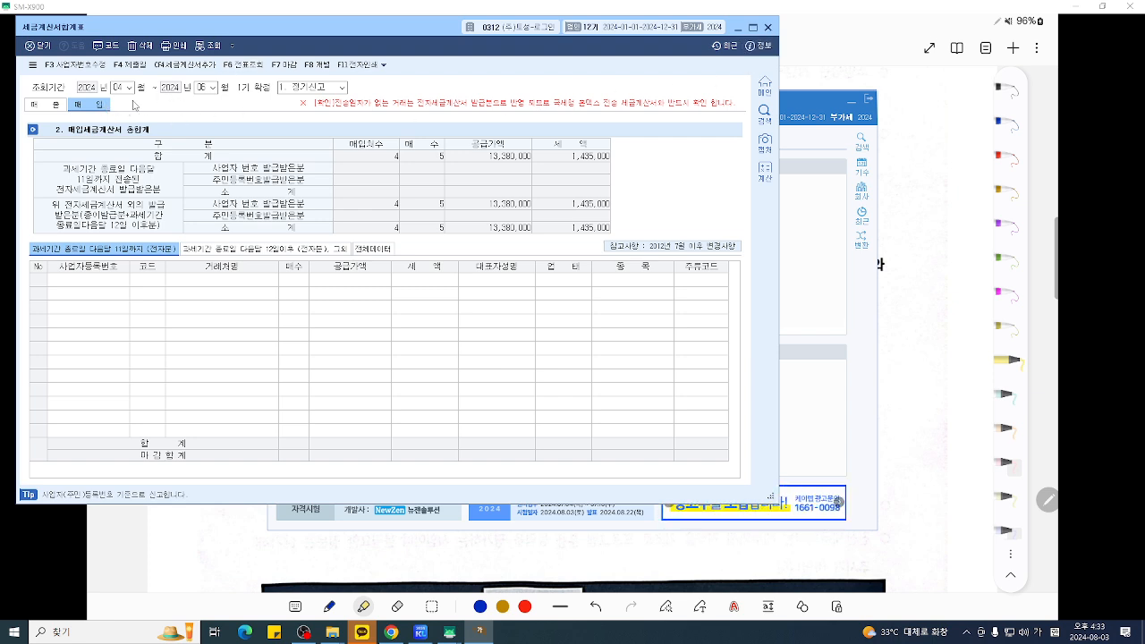
{"action": "left_click", "coordinate": [50, 108]}
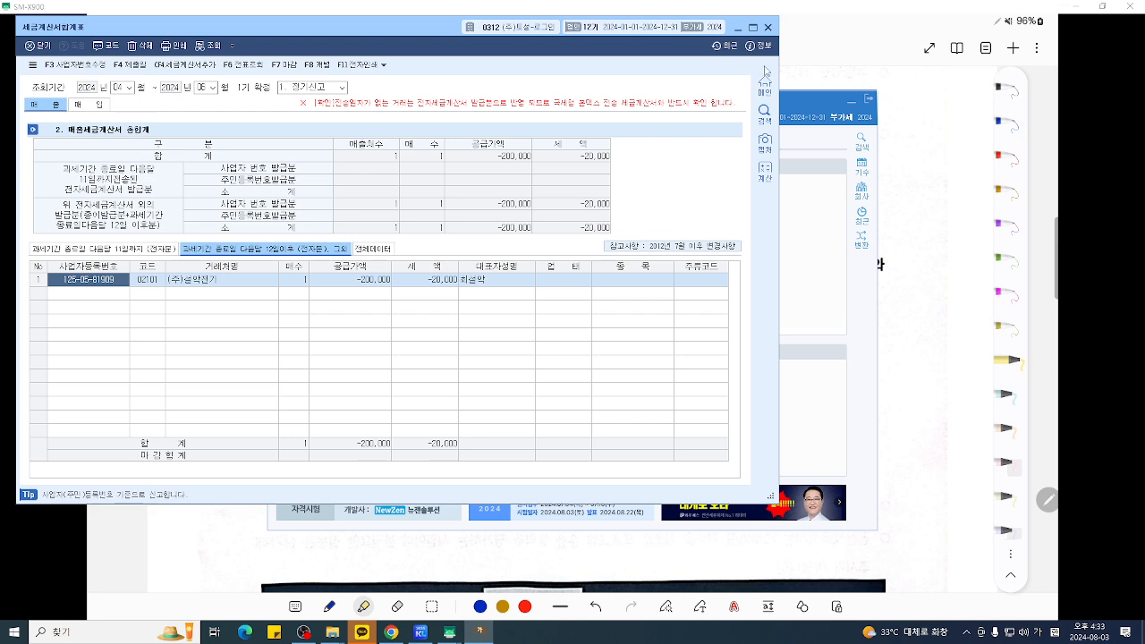
{"action": "left_click", "coordinate": [767, 28]}
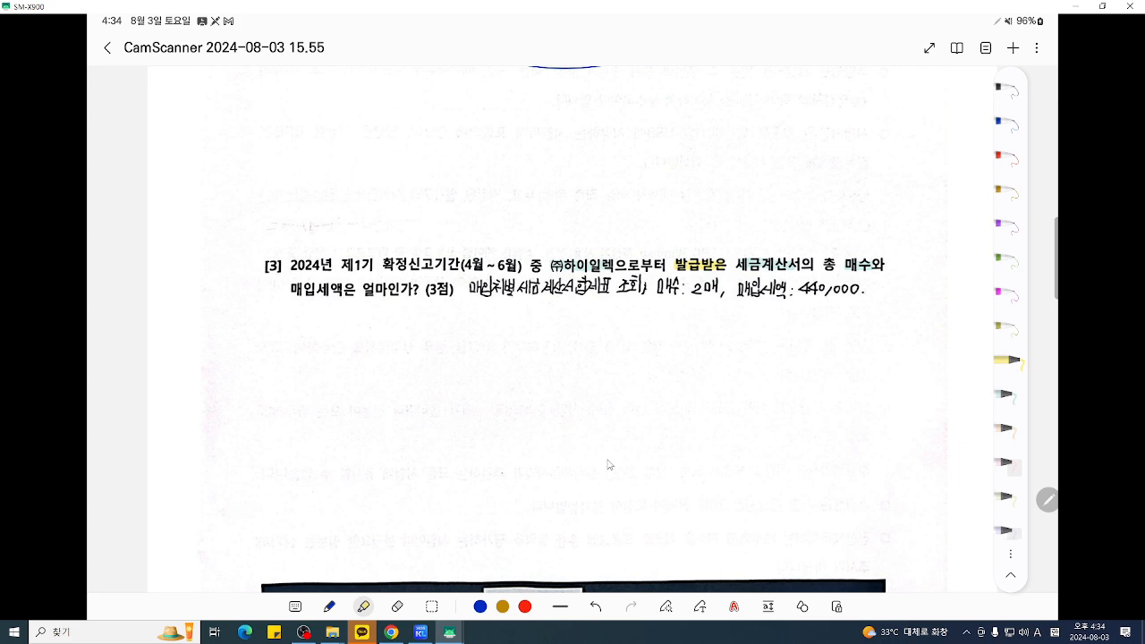
{"action": "scroll", "coordinate": [608, 464], "scroll_direction": "up", "scroll_amount": 2}
{"action": "scroll", "coordinate": [608, 464], "scroll_direction": "down", "scroll_amount": 1}
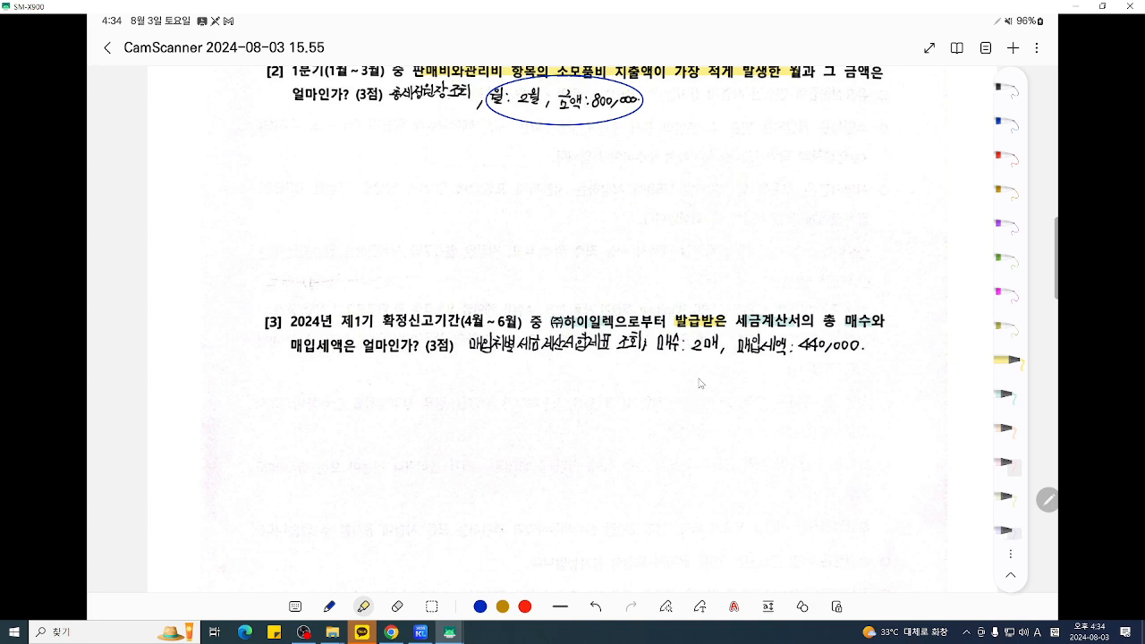
{"action": "scroll", "coordinate": [700, 384], "scroll_direction": "up", "scroll_amount": 3}
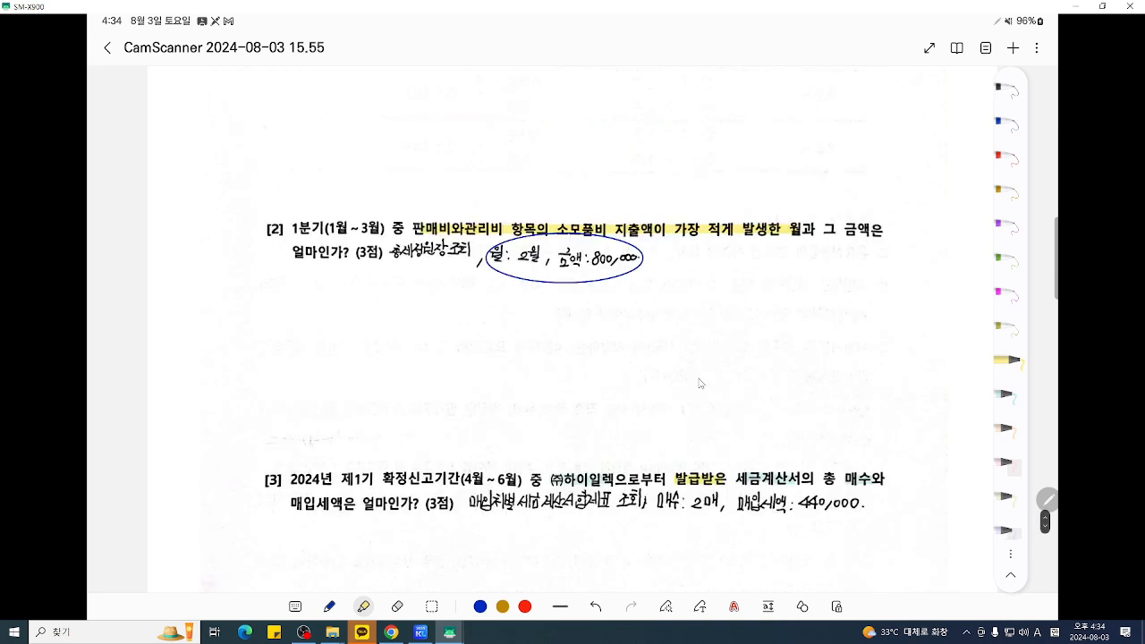
{"action": "scroll", "coordinate": [700, 384], "scroll_direction": "down", "scroll_amount": 2}
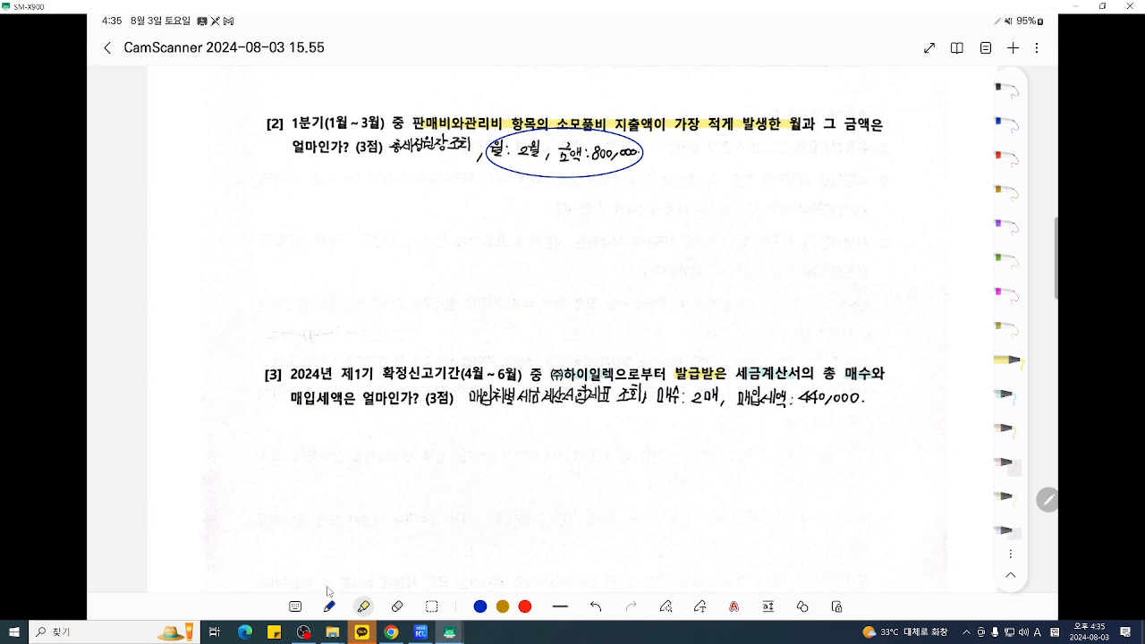
{"action": "mouse_move", "coordinate": [304, 634]}
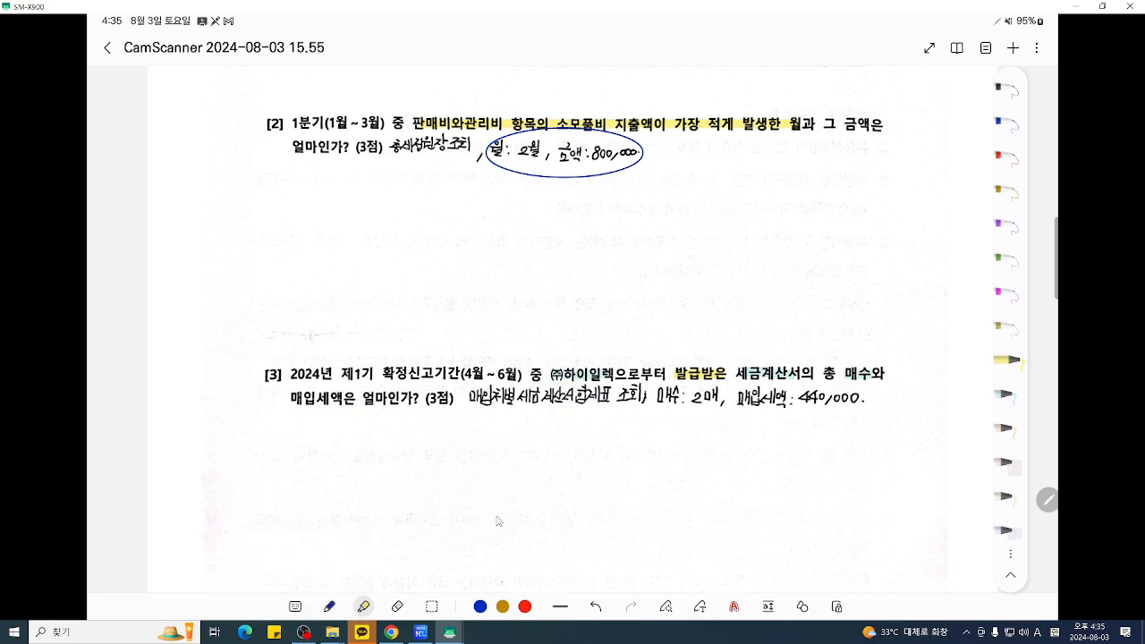